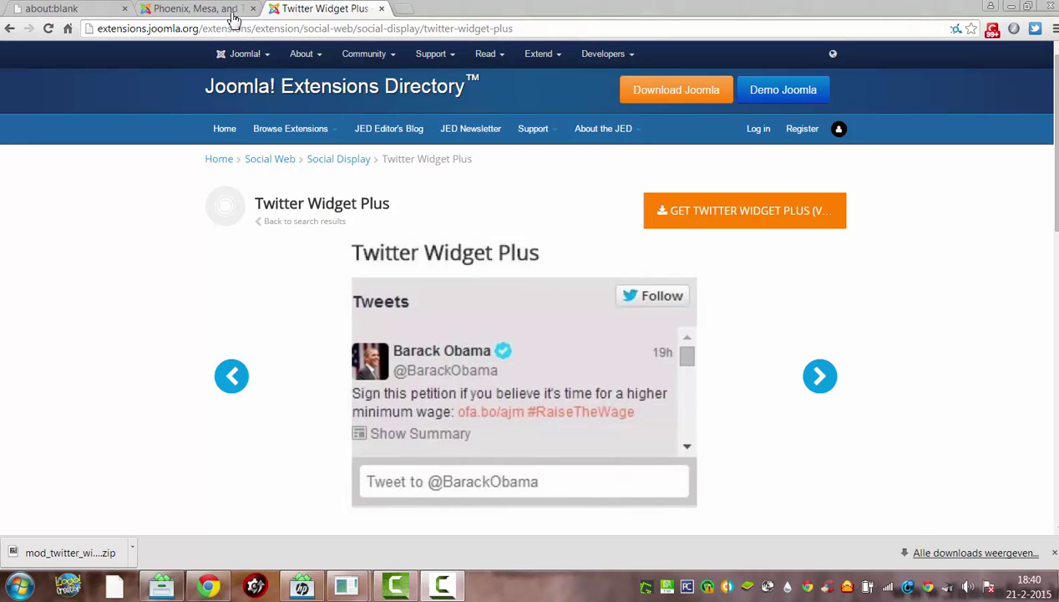
- Switch to the Joomla administrator site and open the package file upload page in the Extension Manager
{"action": "left_click", "coordinate": [175, 10]}
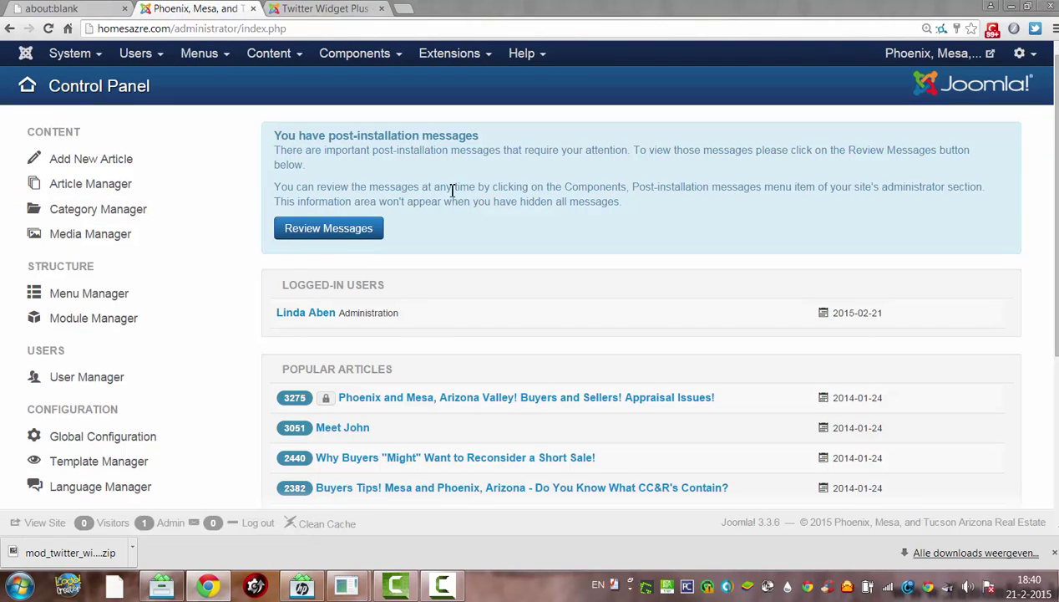
{"action": "left_click", "coordinate": [450, 55]}
{"action": "left_click", "coordinate": [450, 84]}
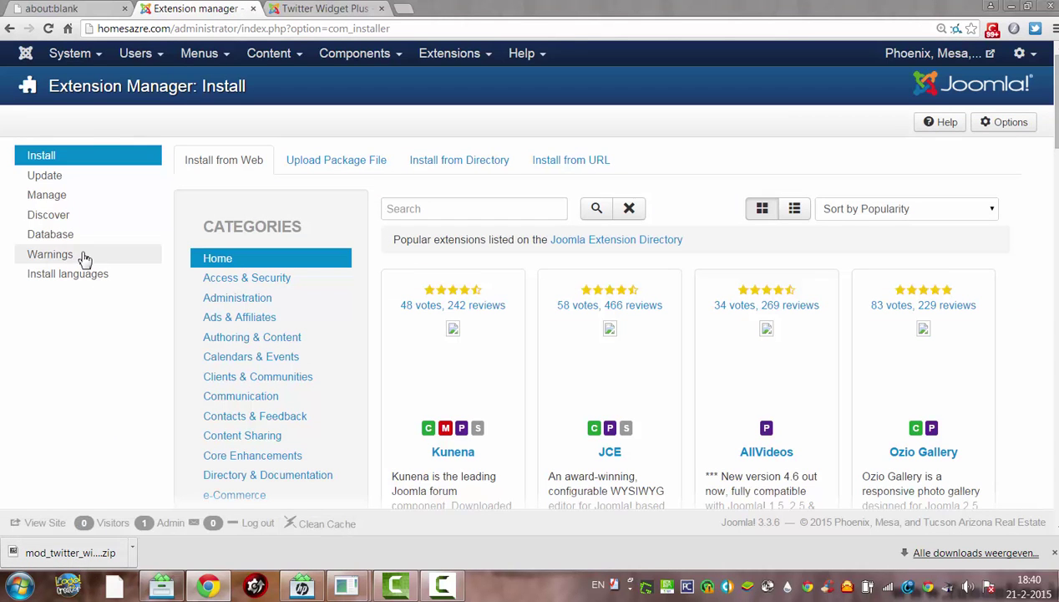
{"action": "left_click", "coordinate": [321, 173]}
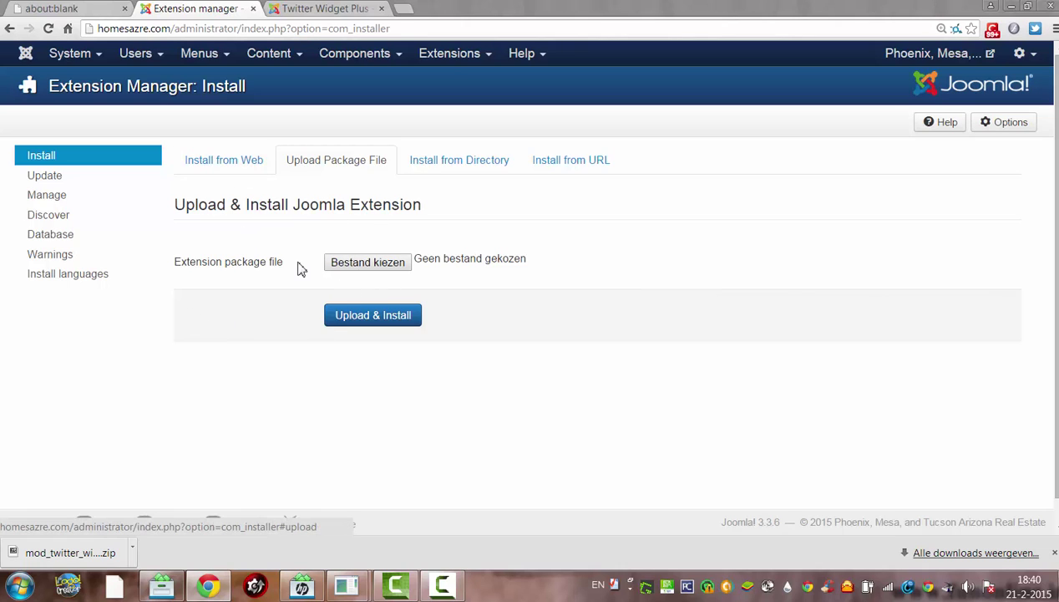
- Choose the mod_twitter_widget_plus package from the Downloads folder, then upload and install it
{"action": "left_click", "coordinate": [339, 267]}
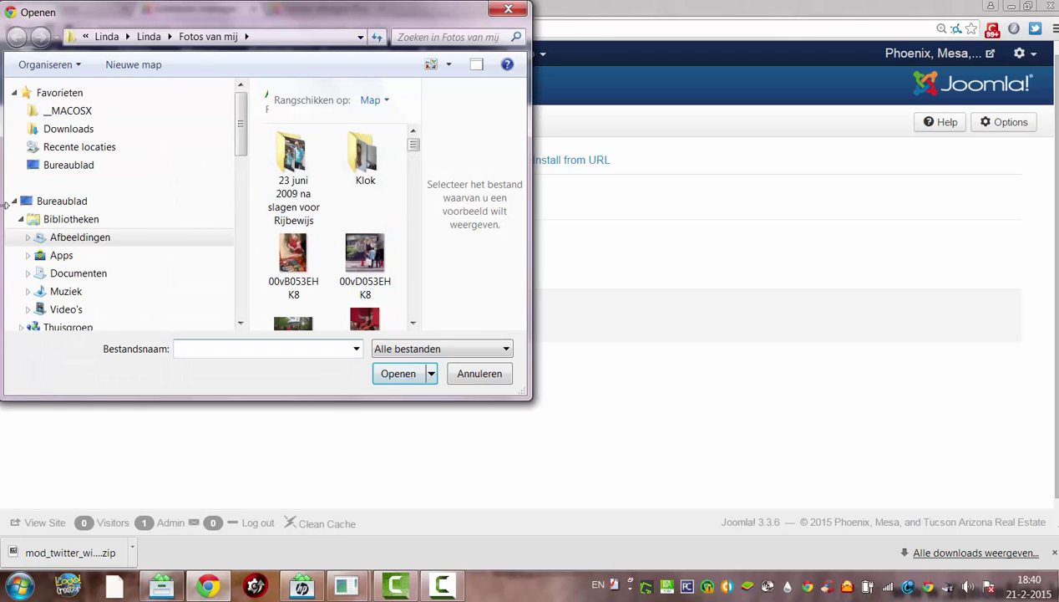
{"action": "left_click", "coordinate": [60, 131]}
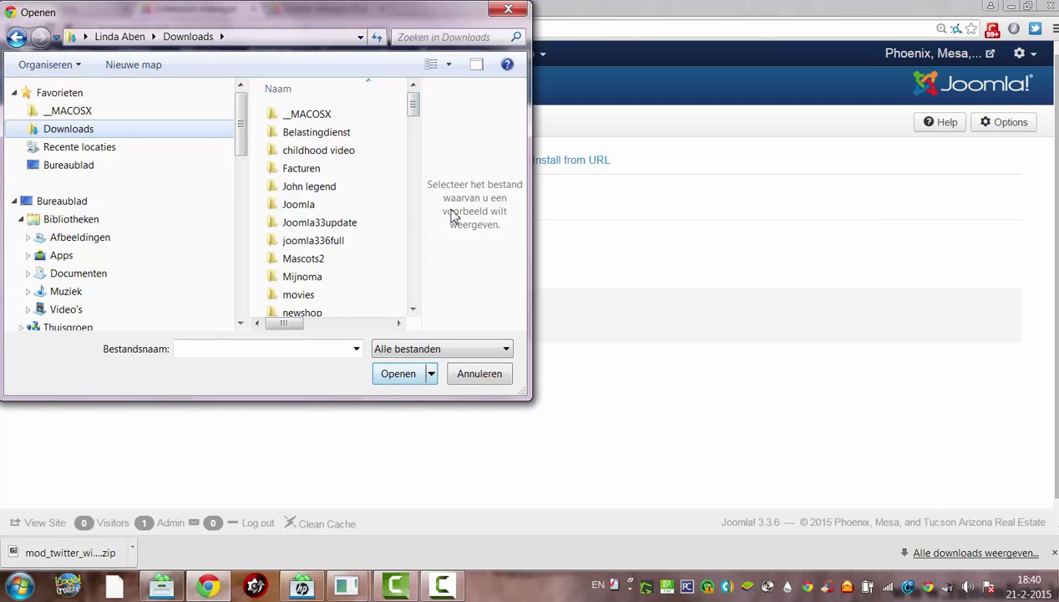
{"action": "left_click_drag", "start_coordinate": [417, 117], "coordinate": [417, 239]}
{"action": "left_click", "coordinate": [387, 215]}
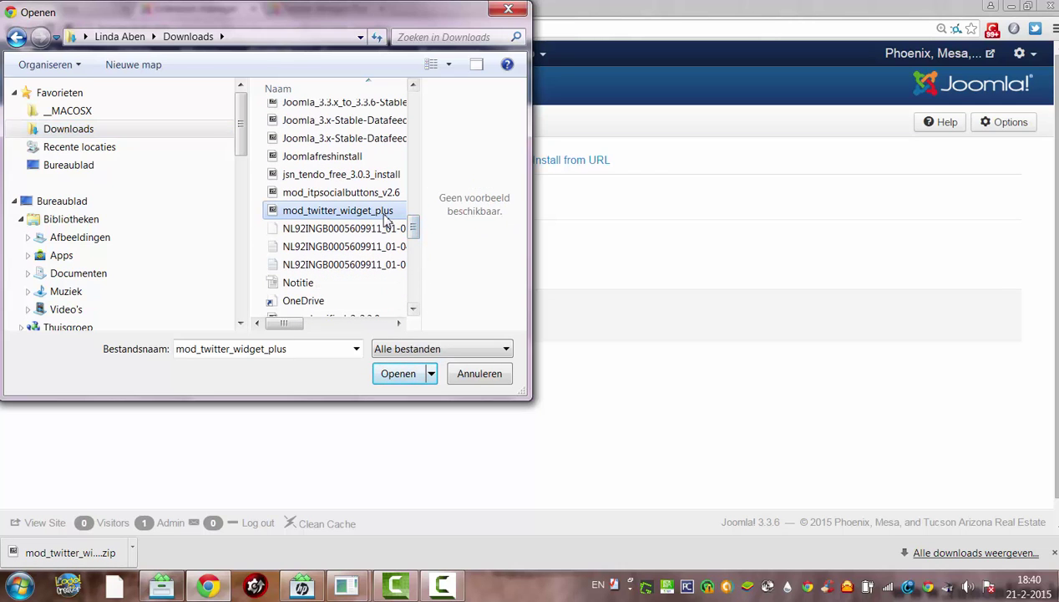
{"action": "left_click", "coordinate": [406, 380]}
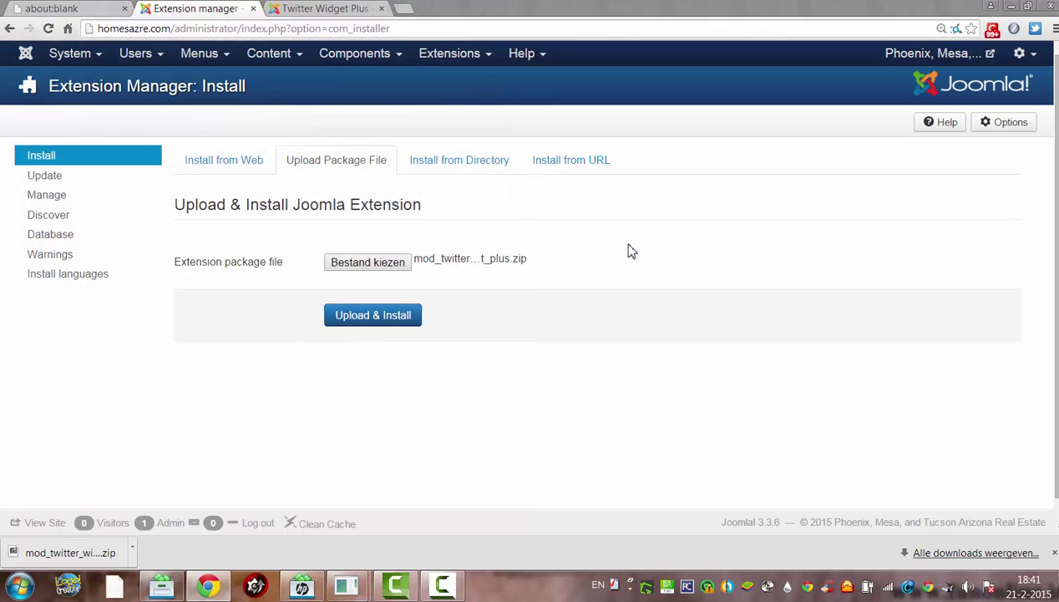
{"action": "left_click", "coordinate": [378, 322]}
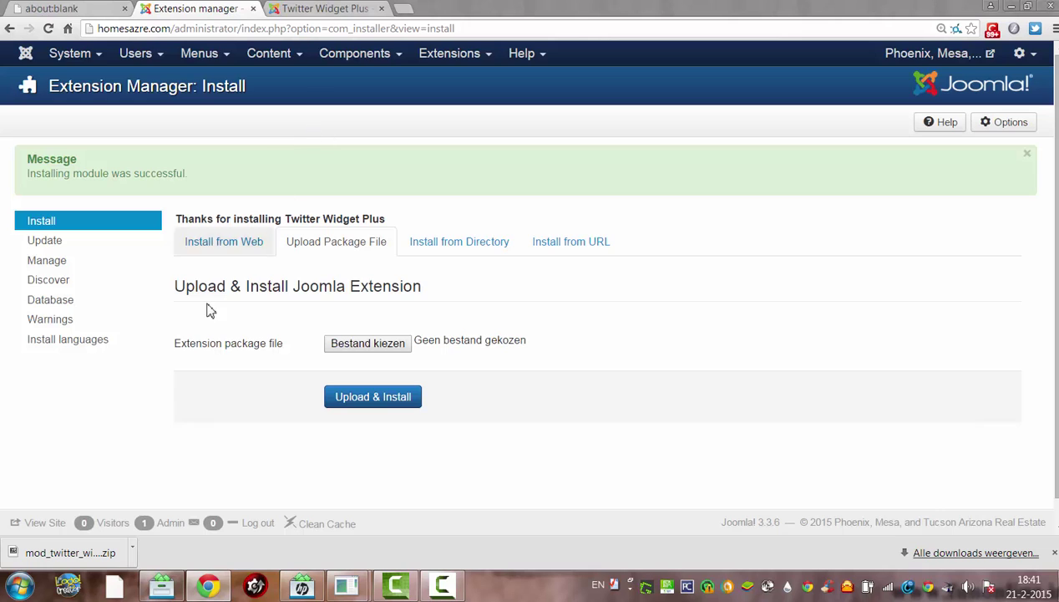
- Open the Twitter Widget Plus module from the Module Manager and review its Twitter name, widget ID and basic settings
{"action": "left_click", "coordinate": [447, 56]}
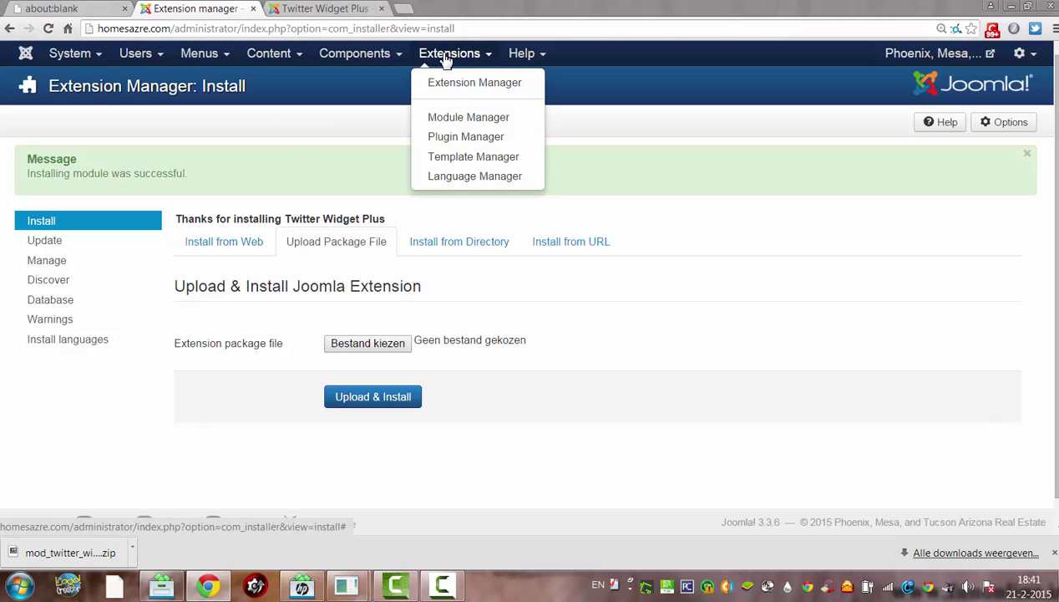
{"action": "left_click", "coordinate": [447, 121]}
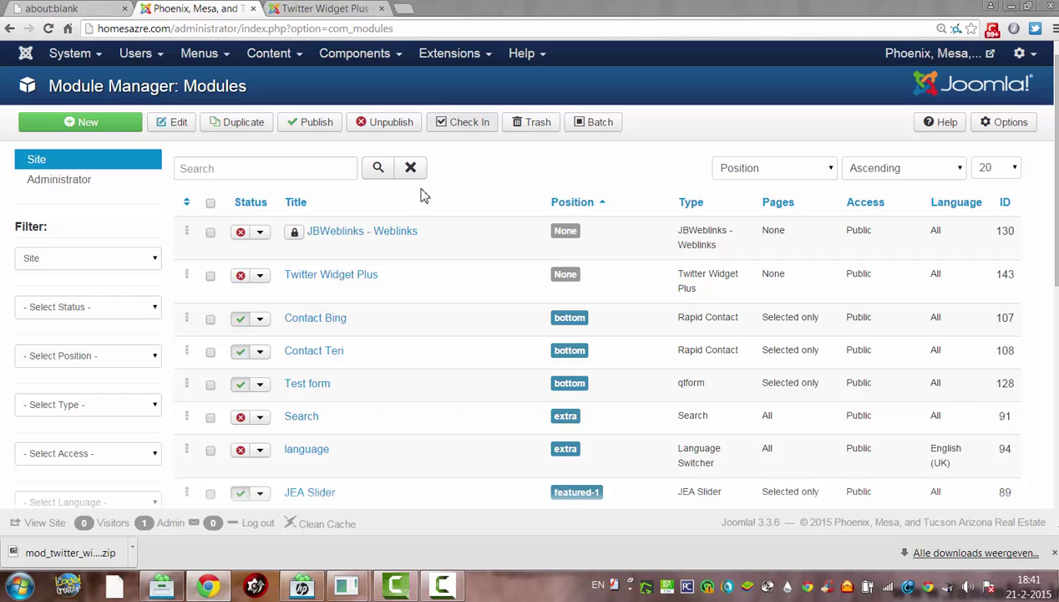
{"action": "left_click", "coordinate": [362, 281]}
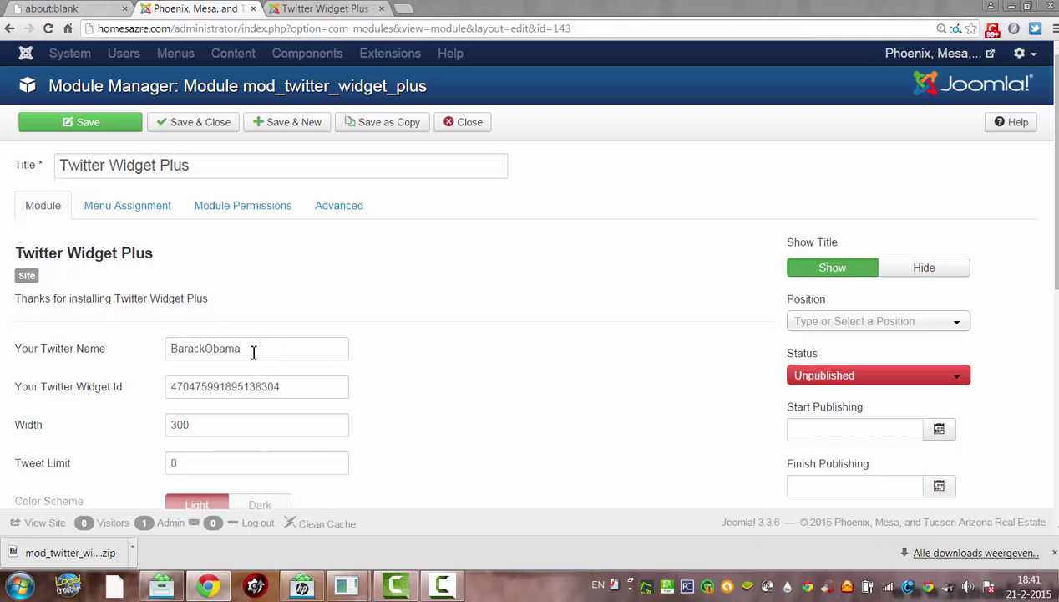
{"action": "left_click_drag", "start_coordinate": [202, 348], "coordinate": [334, 389]}
{"action": "left_click", "coordinate": [335, 387]}
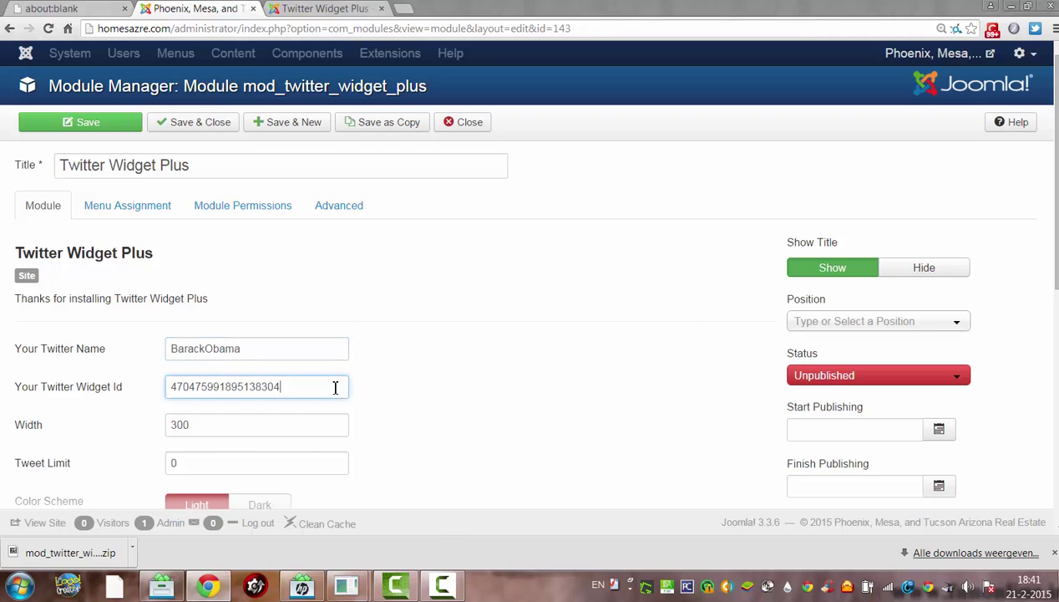
{"action": "scroll", "coordinate": [1047, 167], "scroll_direction": "down", "scroll_amount": 3}
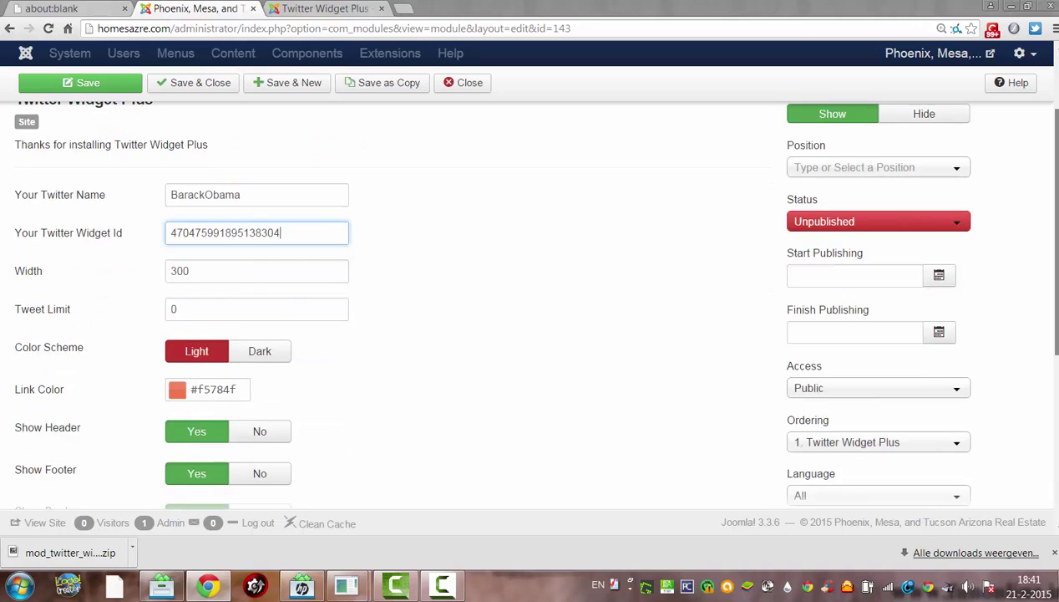
{"action": "scroll", "coordinate": [1047, 79], "scroll_direction": "up", "scroll_amount": 3}
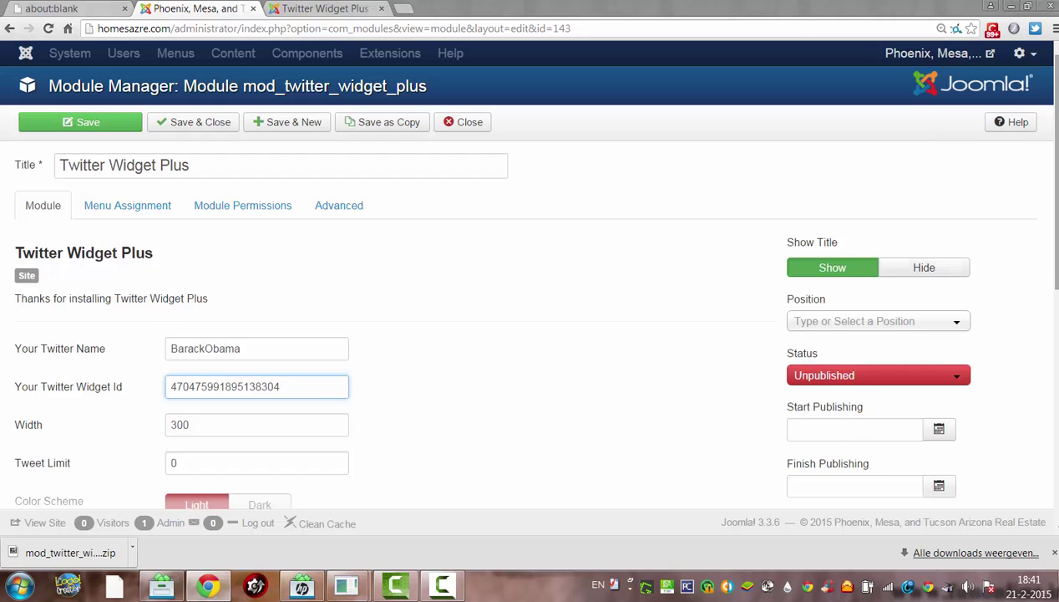
- Set the module's position to Right [right]
{"action": "left_click", "coordinate": [888, 323]}
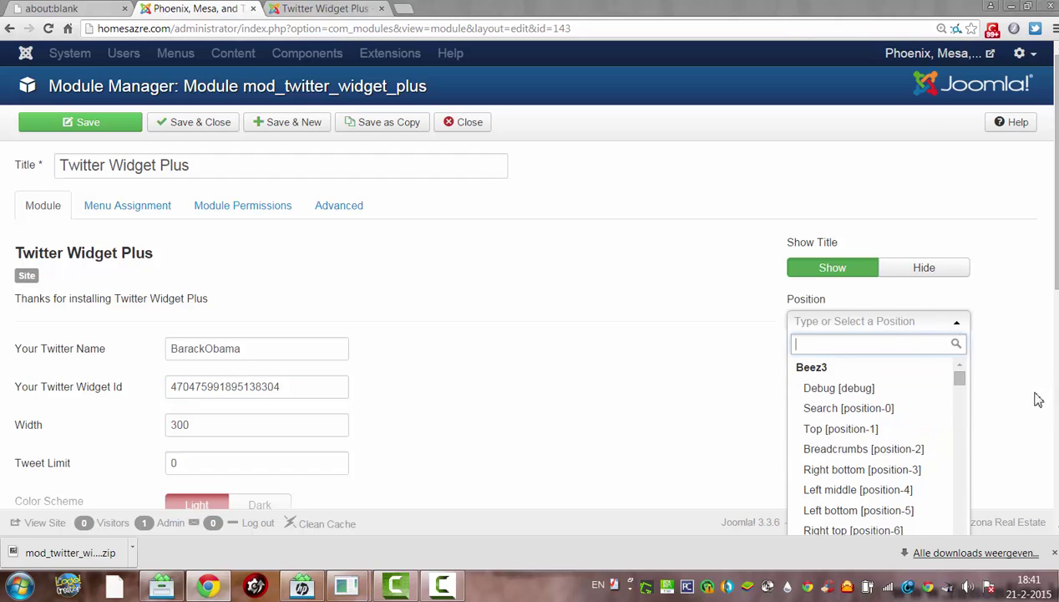
{"action": "scroll", "coordinate": [1054, 209], "scroll_direction": "down", "scroll_amount": 2}
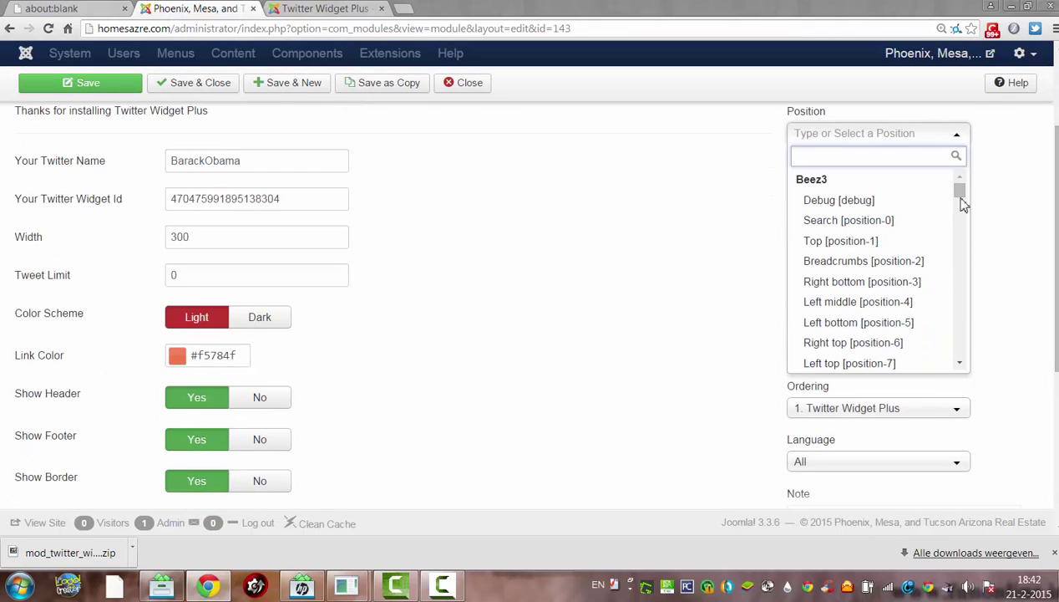
{"action": "scroll", "coordinate": [961, 209], "scroll_direction": "down", "scroll_amount": 2}
{"action": "scroll", "coordinate": [967, 222], "scroll_direction": "down", "scroll_amount": 3}
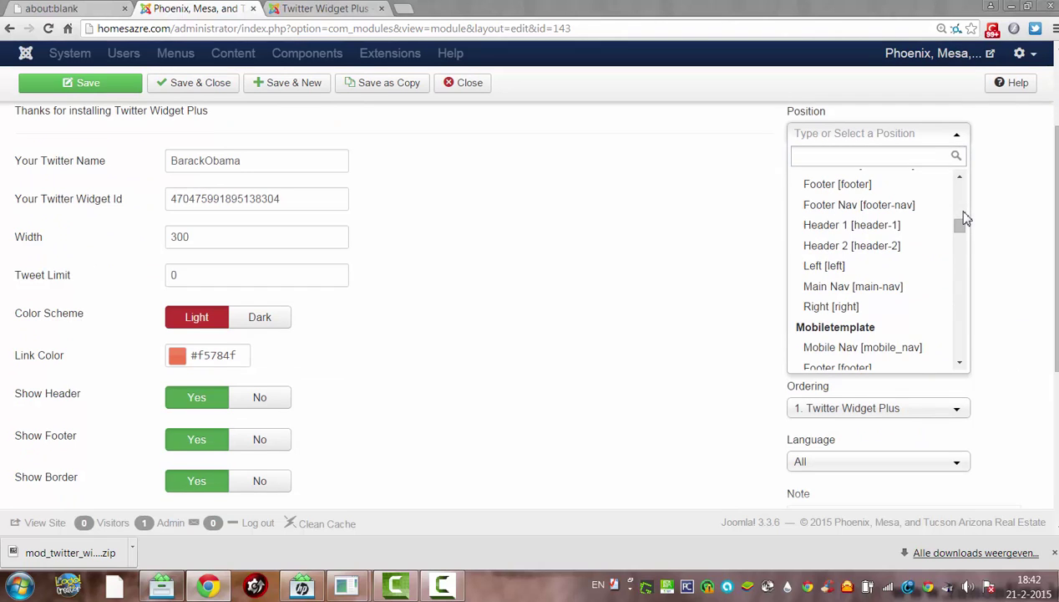
{"action": "left_click", "coordinate": [849, 309]}
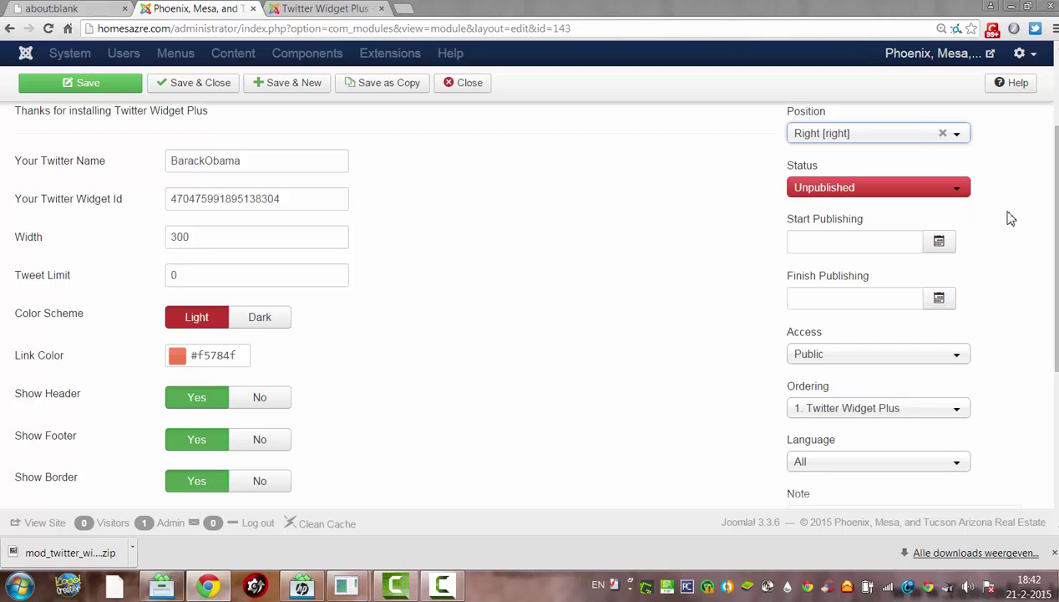
{"action": "left_click_drag", "start_coordinate": [1011, 218], "coordinate": [1020, 130]}
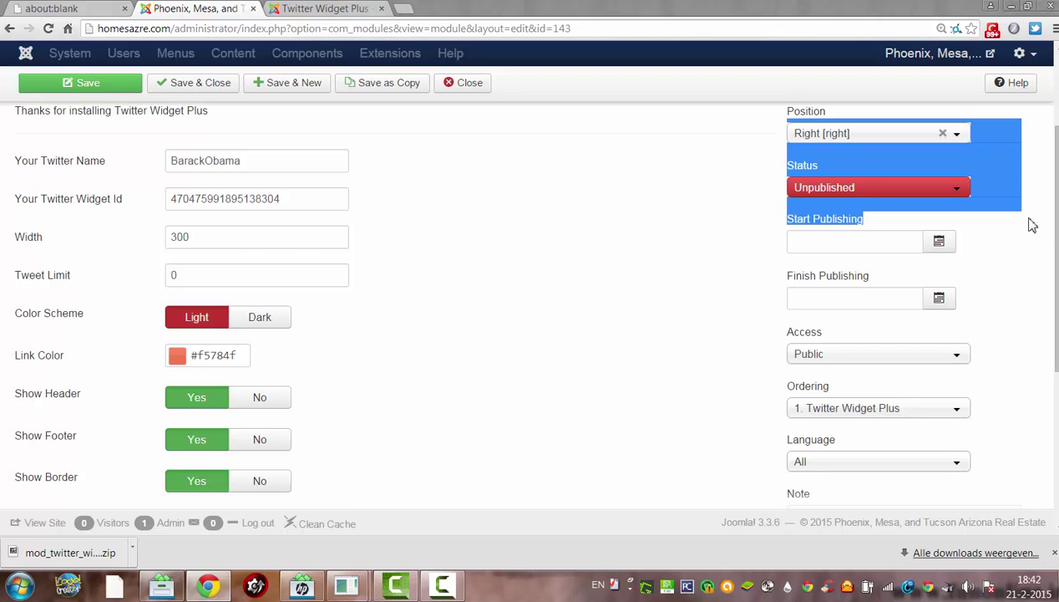
{"action": "scroll", "coordinate": [233, 164], "scroll_direction": "up", "scroll_amount": 3}
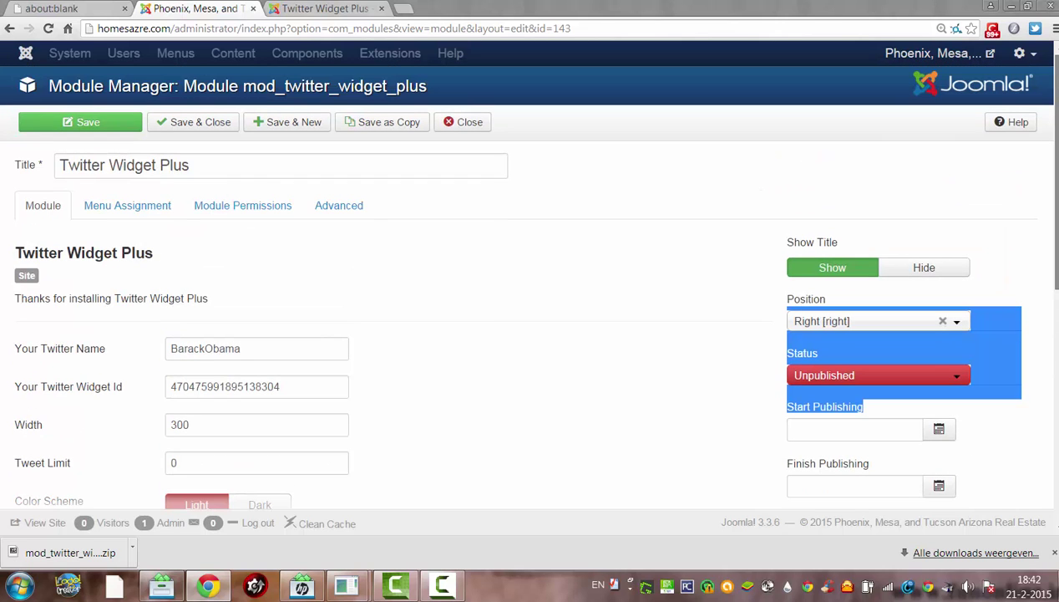
- Set the module's menu assignment to "Only on the pages selected" and look over the menu item list
{"action": "left_click", "coordinate": [119, 211]}
{"action": "left_click", "coordinate": [220, 245]}
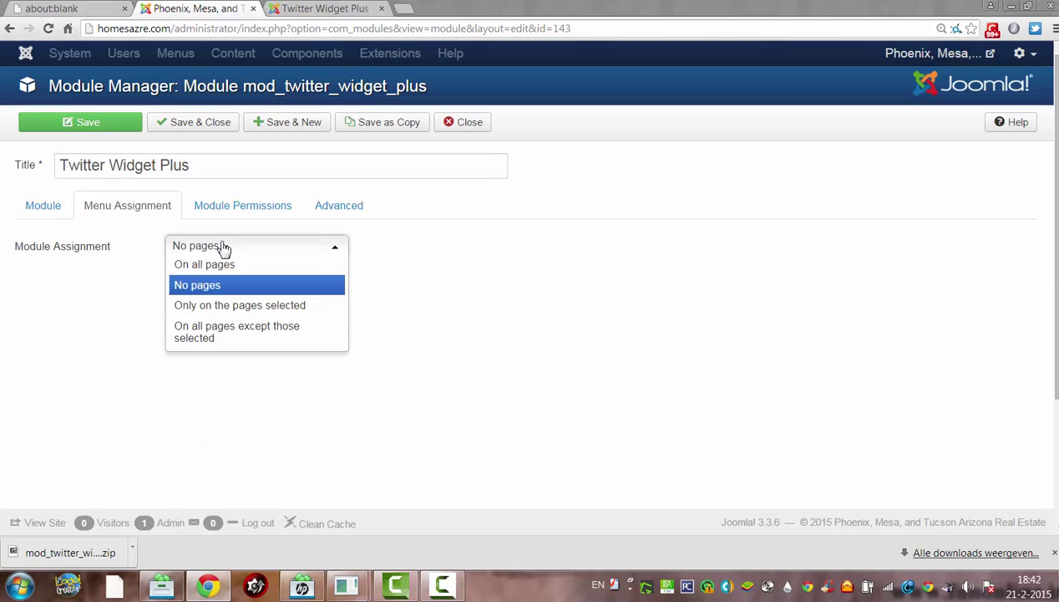
{"action": "left_click", "coordinate": [233, 306]}
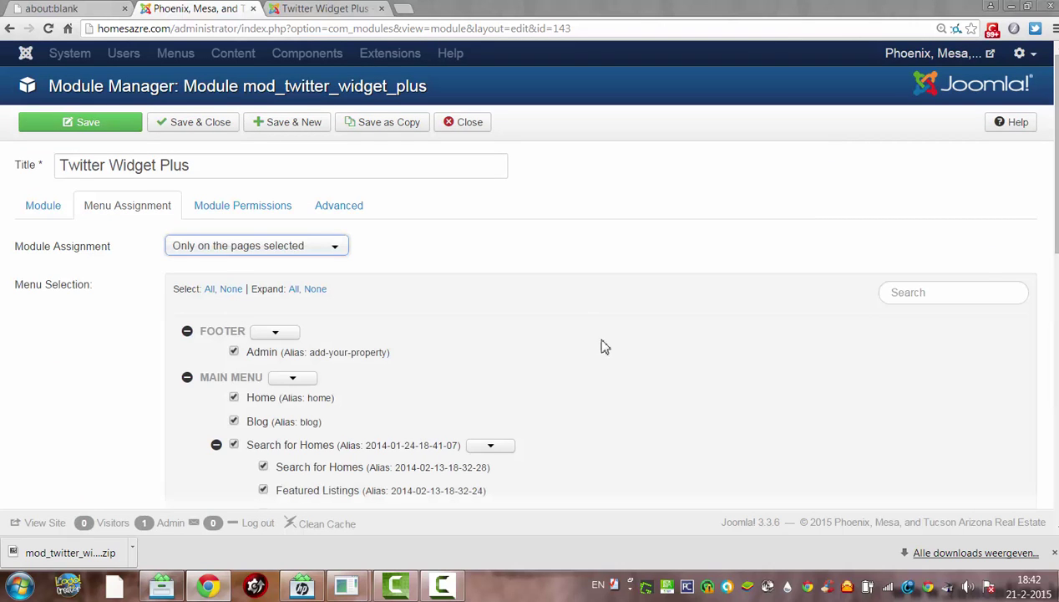
{"action": "scroll", "coordinate": [525, 317], "scroll_direction": "down", "scroll_amount": 3}
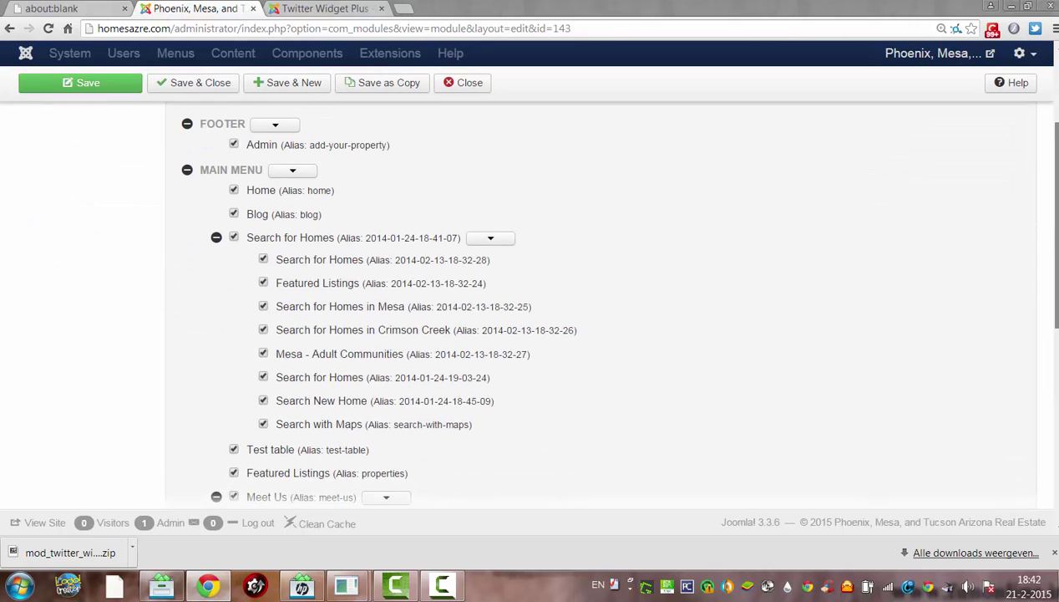
{"action": "scroll", "coordinate": [524, 318], "scroll_direction": "down", "scroll_amount": 1}
{"action": "scroll", "coordinate": [524, 318], "scroll_direction": "up", "scroll_amount": 5}
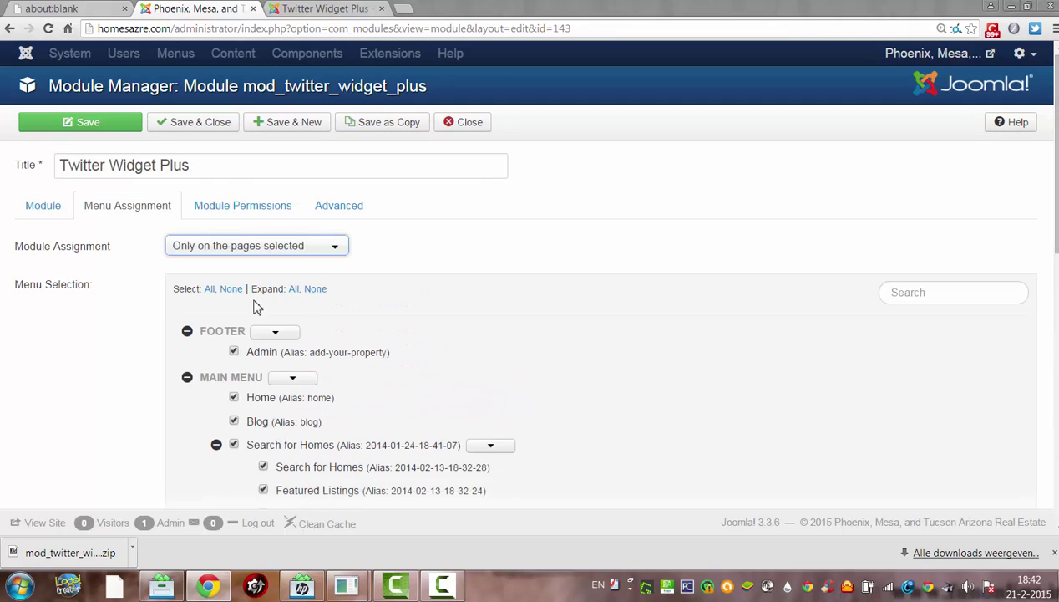
- Clear all selected menu items and assign the module only to the first sub-page under Meet Us
{"action": "left_click", "coordinate": [231, 289]}
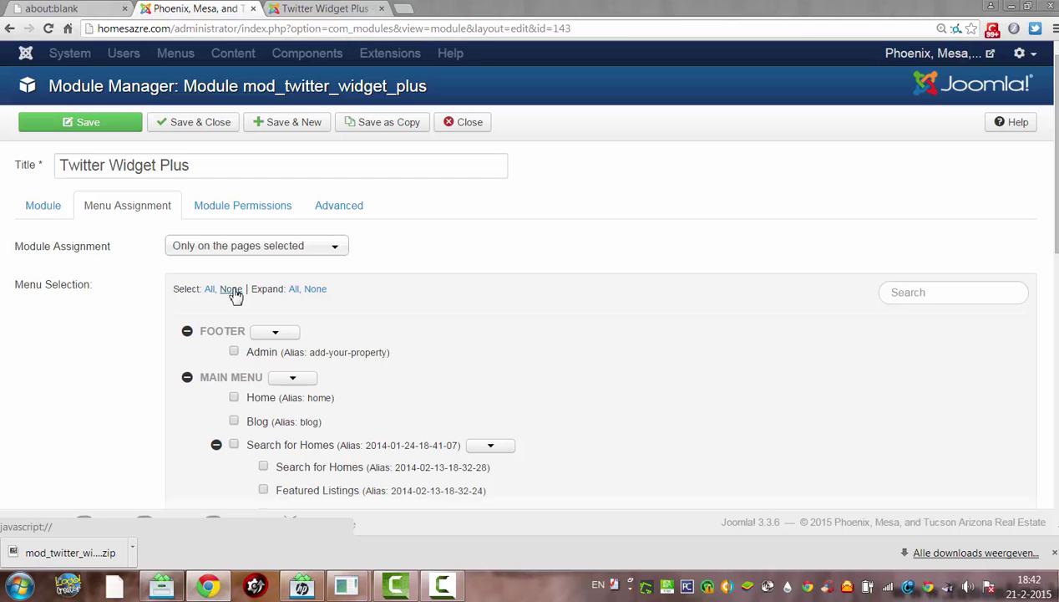
{"action": "scroll", "coordinate": [535, 300], "scroll_direction": "down", "scroll_amount": 4}
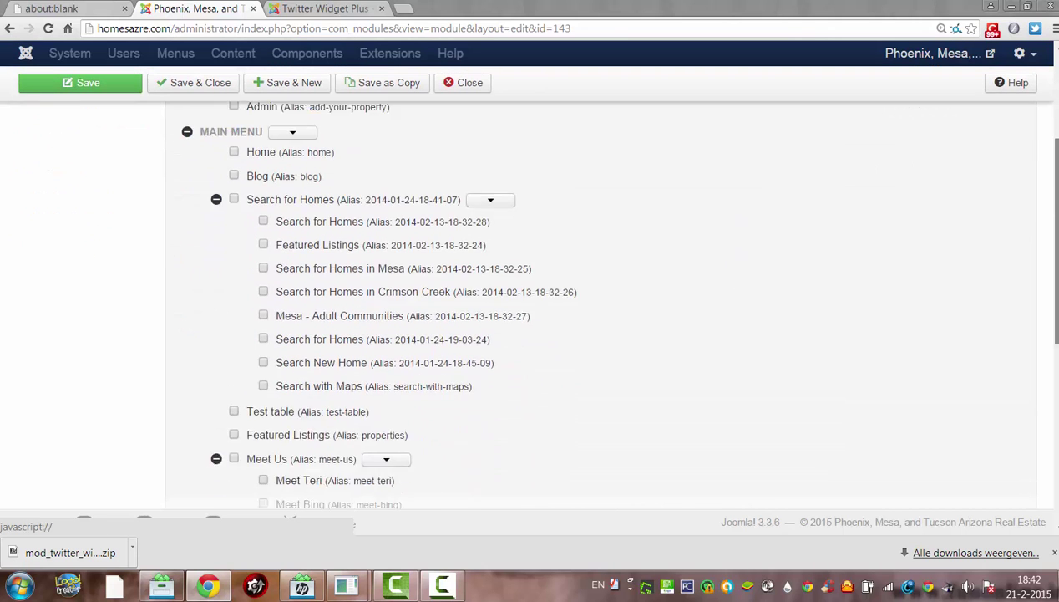
{"action": "scroll", "coordinate": [535, 301], "scroll_direction": "down", "scroll_amount": 1}
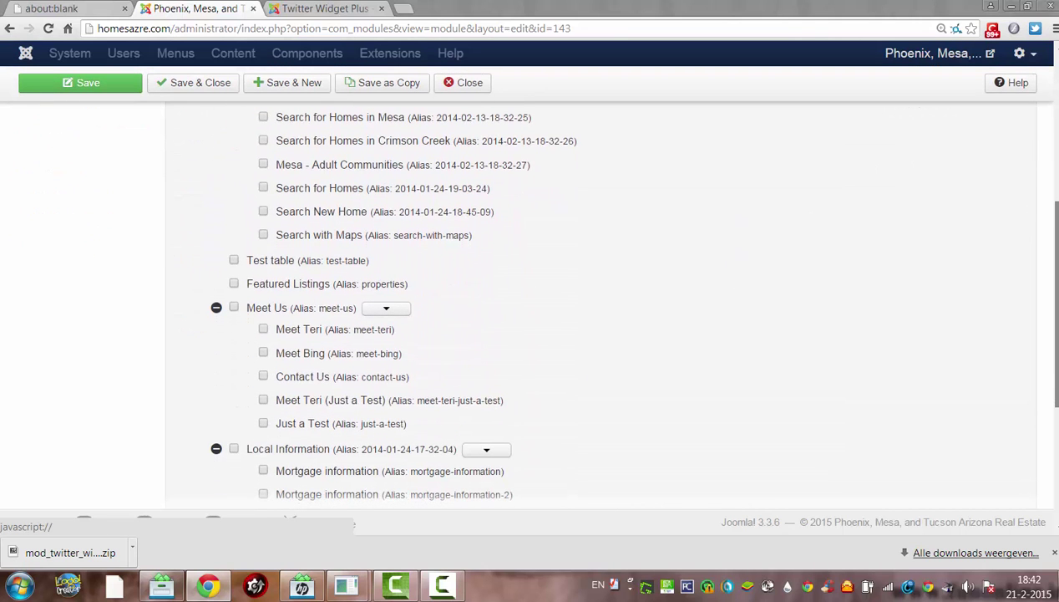
{"action": "left_click", "coordinate": [263, 329]}
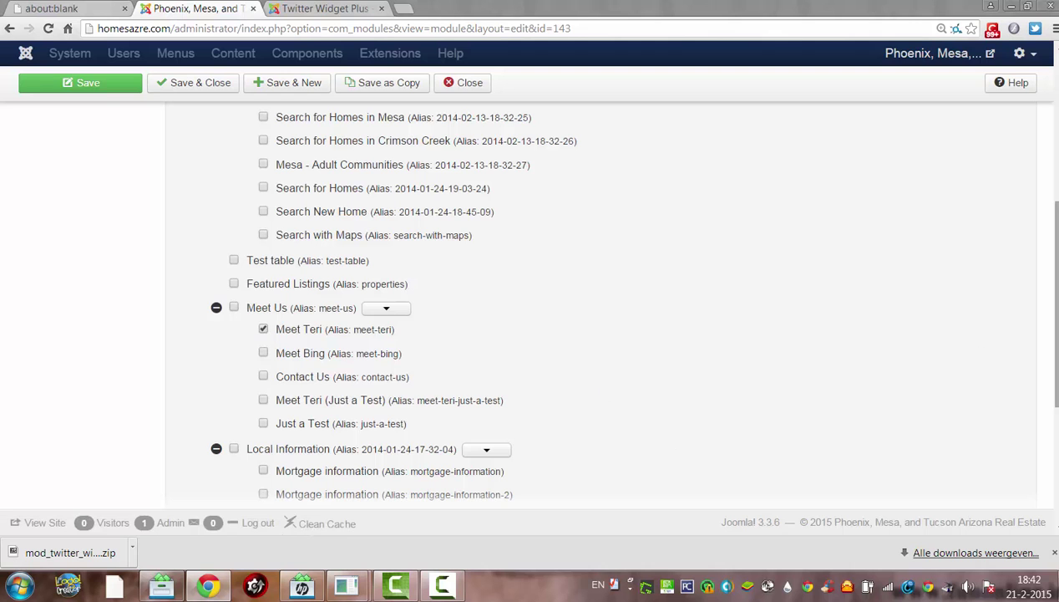
{"action": "scroll", "coordinate": [816, 222], "scroll_direction": "up", "scroll_amount": 10}
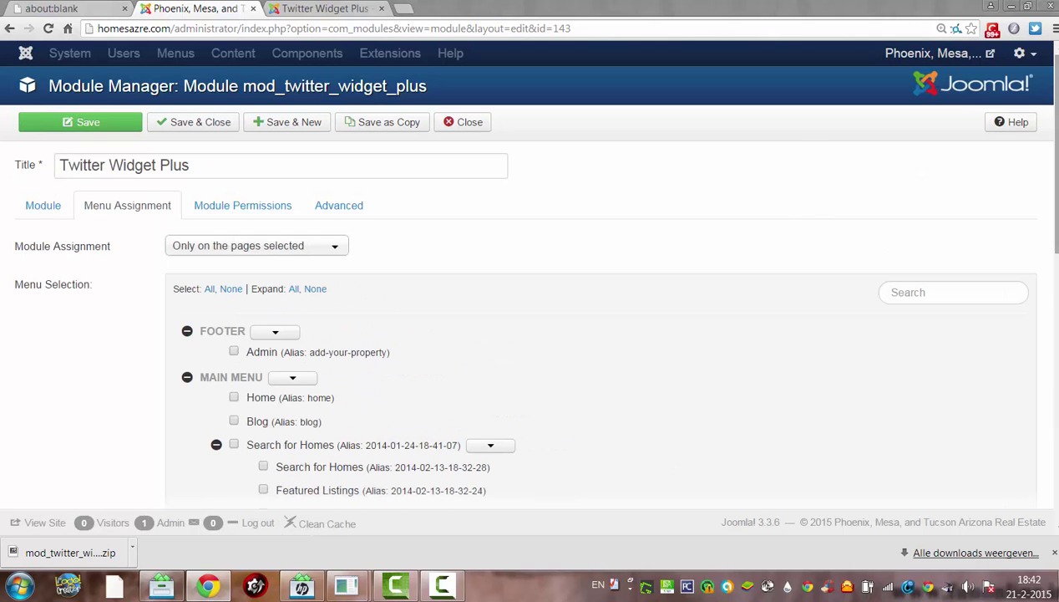
{"action": "scroll", "coordinate": [199, 70], "scroll_direction": "down", "scroll_amount": 6}
{"action": "scroll", "coordinate": [199, 71], "scroll_direction": "up", "scroll_amount": 6}
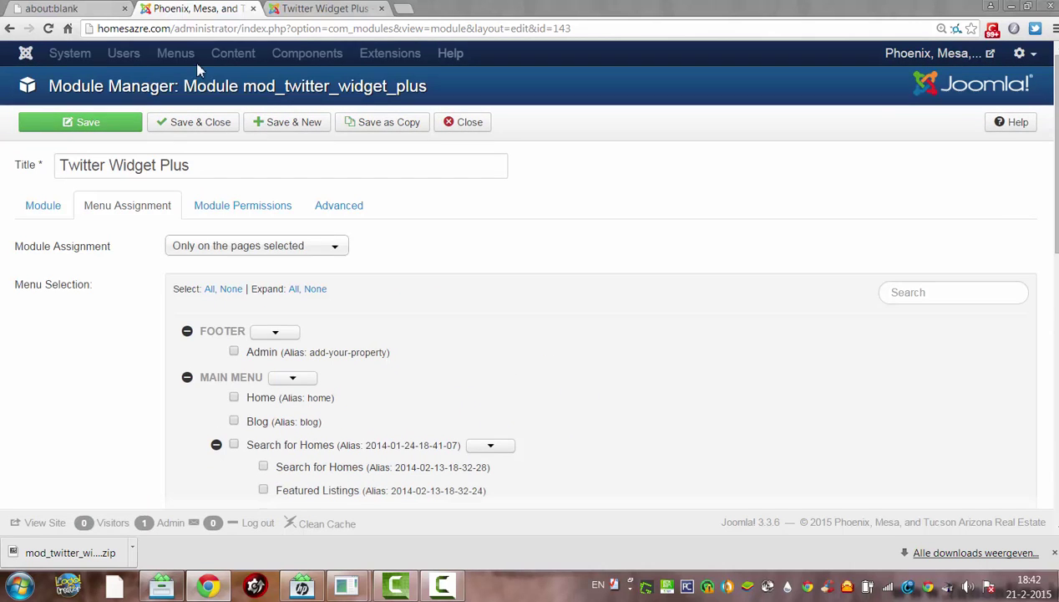
- Return to the main module settings and set the module's status to Published
{"action": "left_click", "coordinate": [35, 212]}
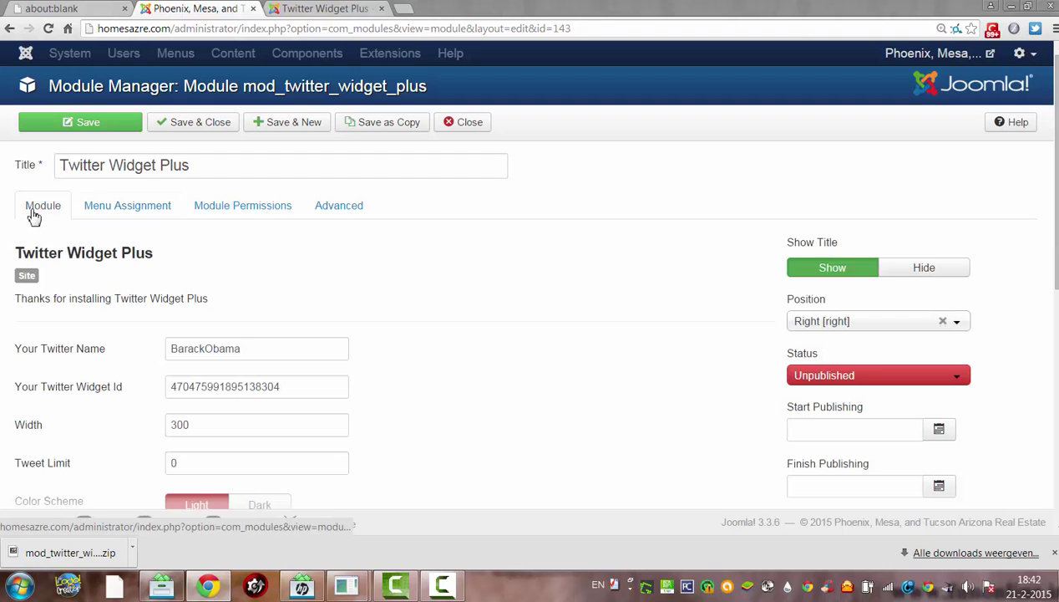
{"action": "left_click", "coordinate": [846, 376]}
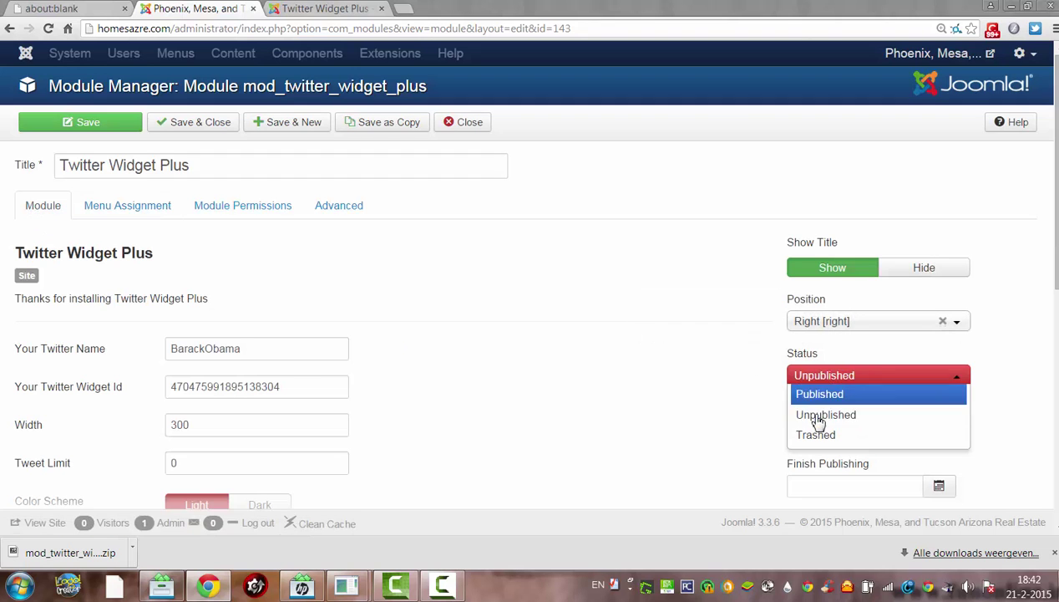
{"action": "left_click", "coordinate": [818, 394]}
- Look through the module's display options, including color scheme, link color, header, footer, border and background settings
{"action": "scroll", "coordinate": [819, 394], "scroll_direction": "down", "scroll_amount": 2}
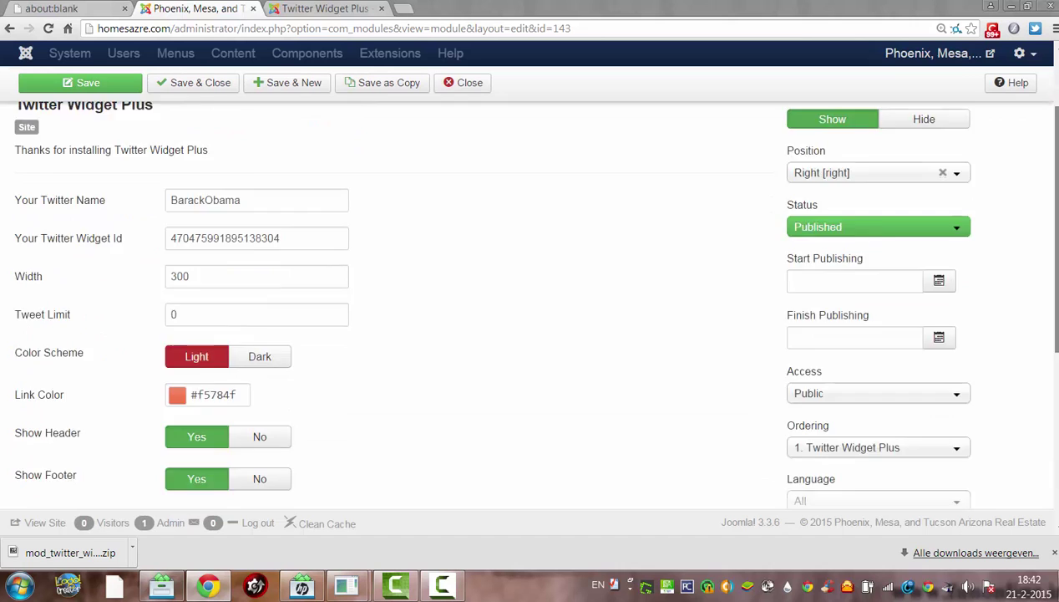
{"action": "scroll", "coordinate": [534, 301], "scroll_direction": "down", "scroll_amount": 3}
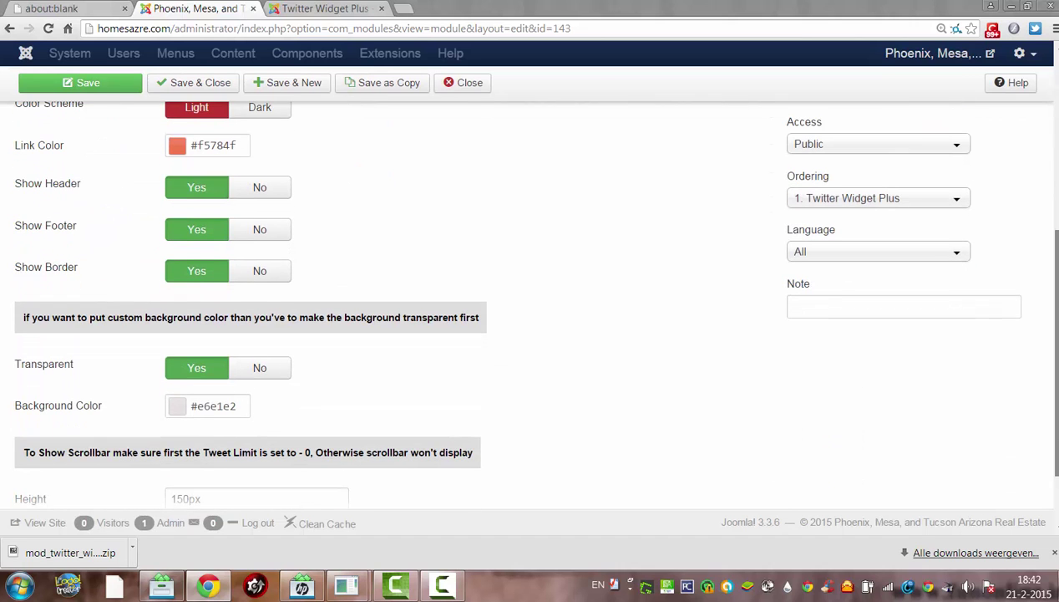
{"action": "scroll", "coordinate": [535, 301], "scroll_direction": "down", "scroll_amount": 1}
{"action": "scroll", "coordinate": [535, 301], "scroll_direction": "up", "scroll_amount": 5}
{"action": "scroll", "coordinate": [535, 300], "scroll_direction": "down", "scroll_amount": 2}
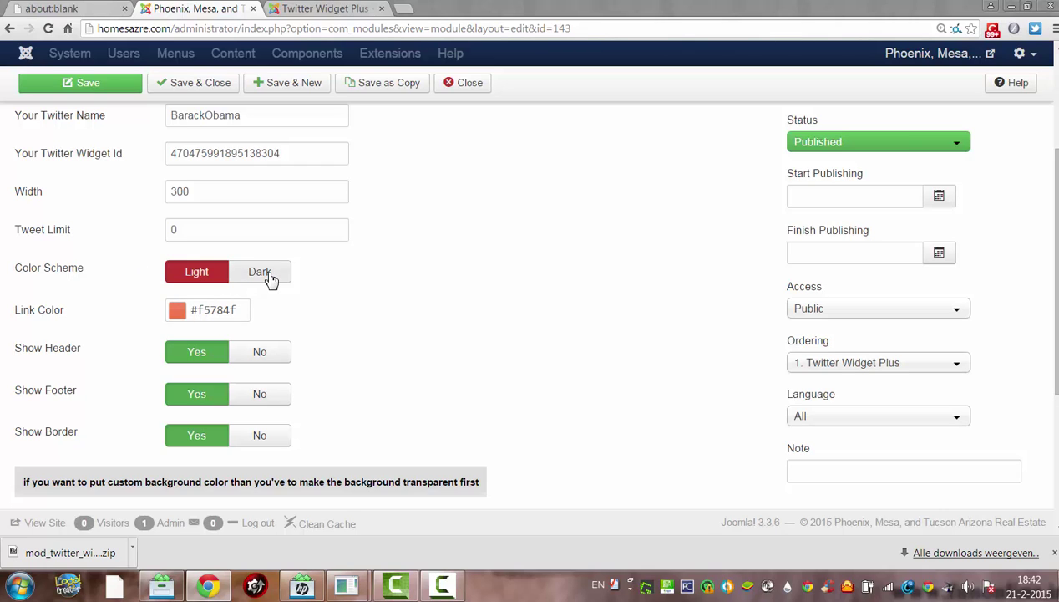
- Review the remaining background, height and scrollbar options, save the Twitter Widget Plus module, and clean the site cache
{"action": "scroll", "coordinate": [1048, 268], "scroll_direction": "down", "scroll_amount": 1}
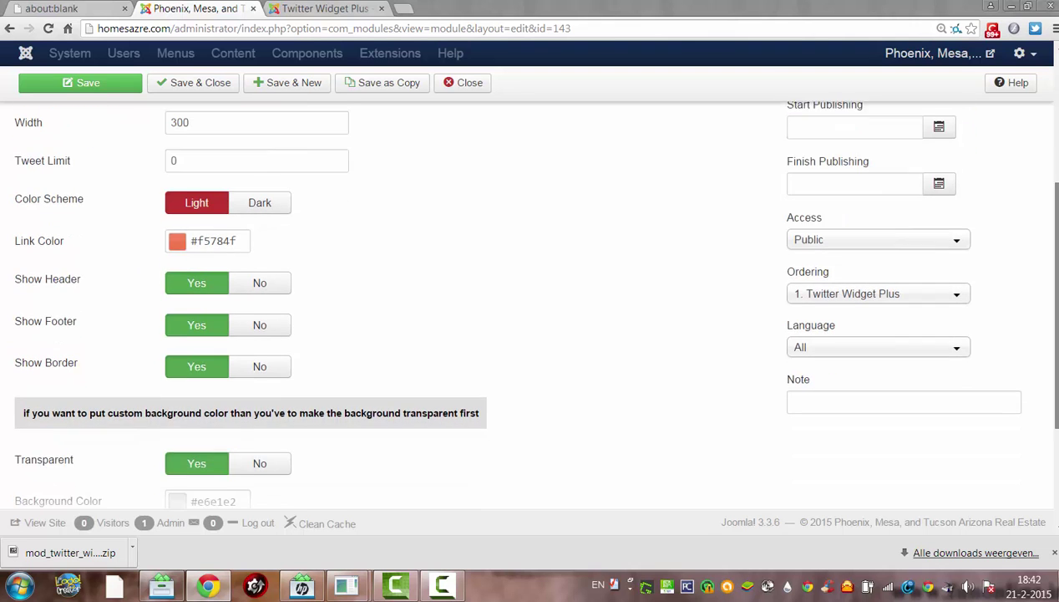
{"action": "scroll", "coordinate": [1048, 334], "scroll_direction": "down", "scroll_amount": 3}
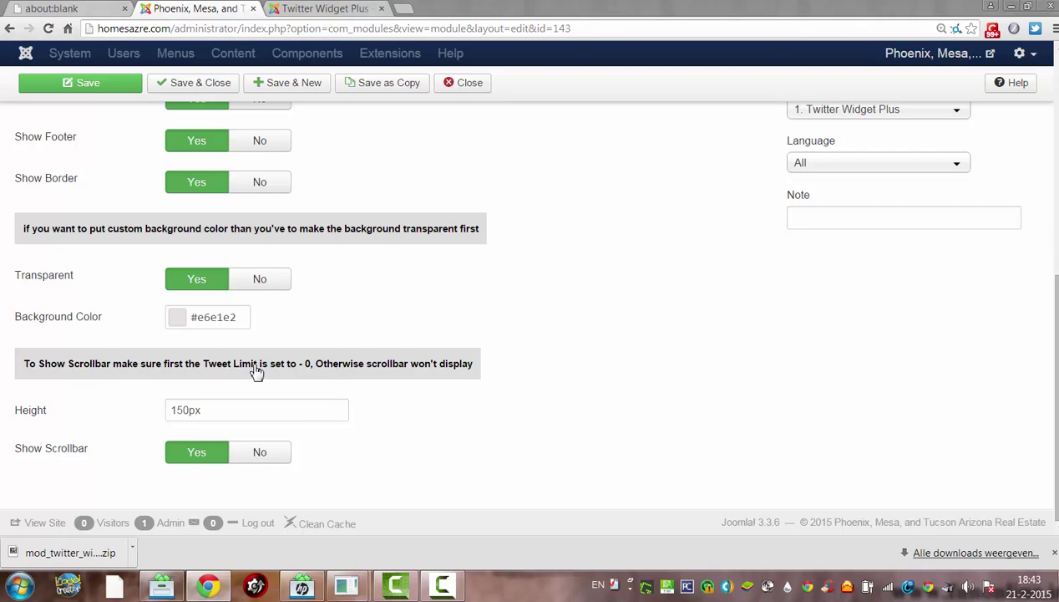
{"action": "scroll", "coordinate": [234, 254], "scroll_direction": "up", "scroll_amount": 10}
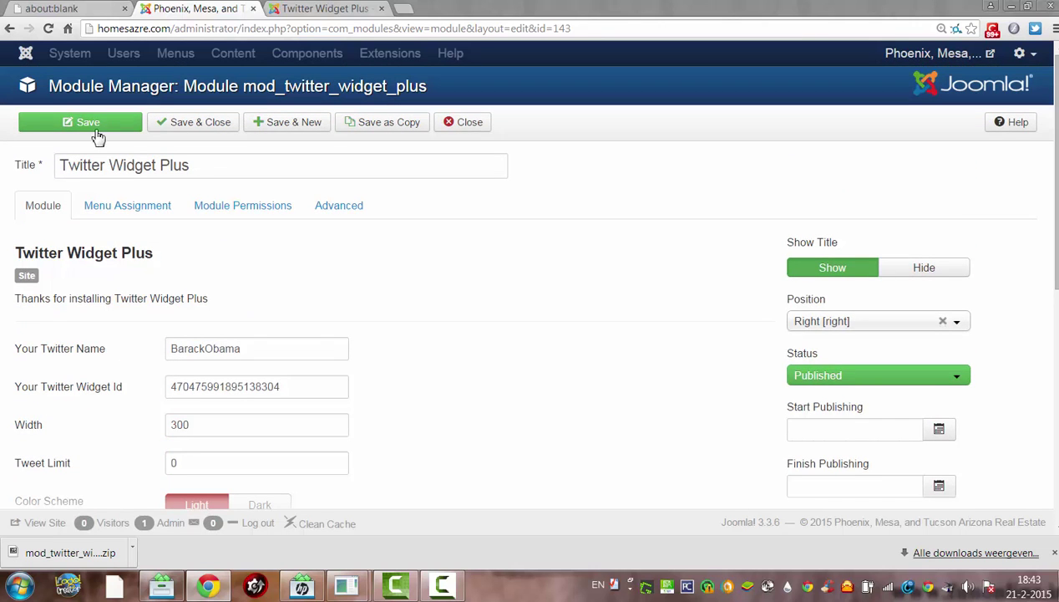
{"action": "left_click", "coordinate": [98, 124]}
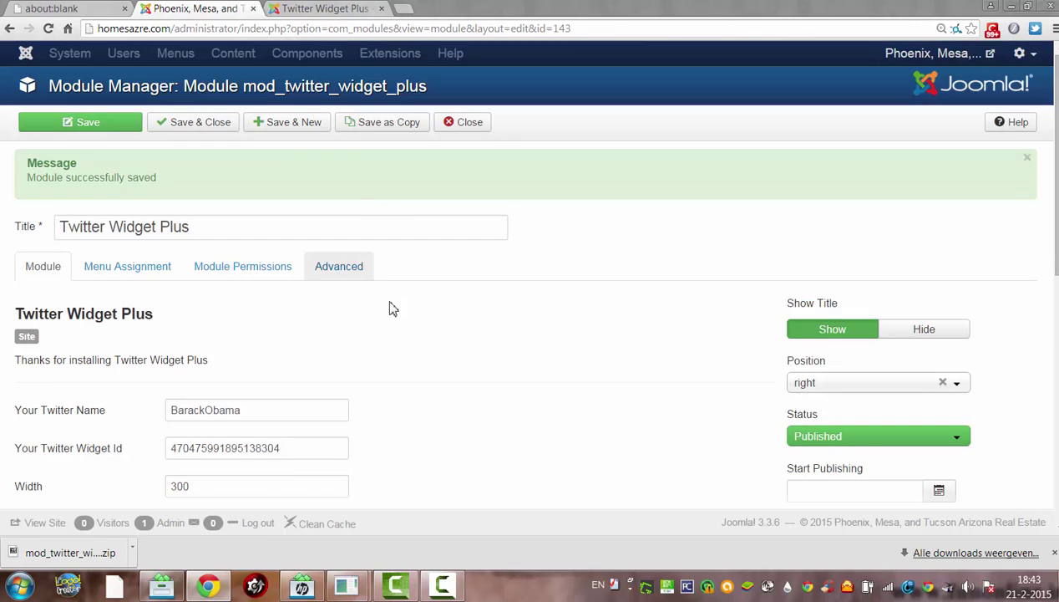
{"action": "left_click", "coordinate": [324, 525]}
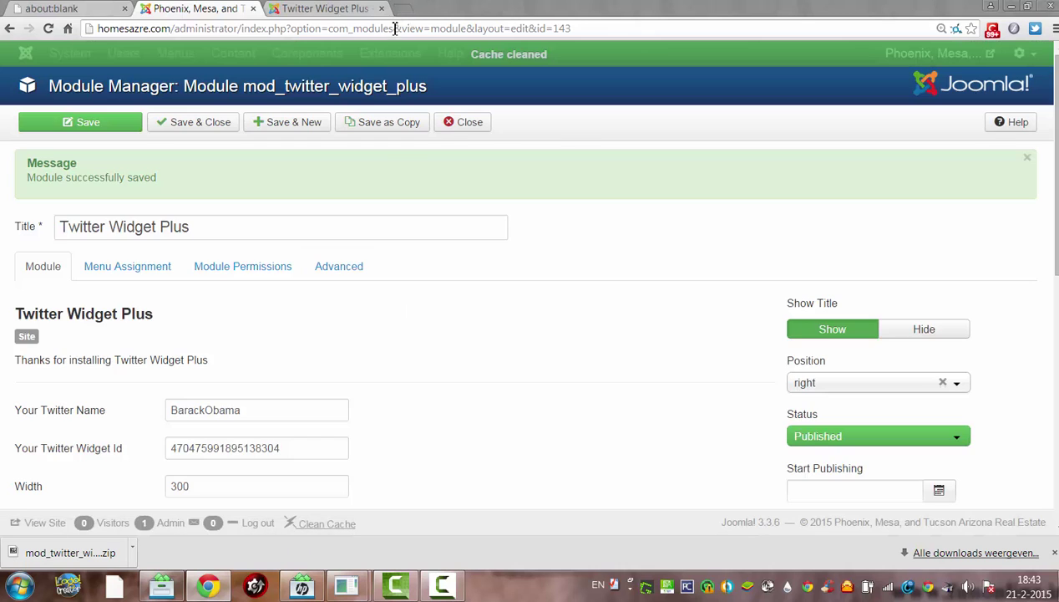
- Open the homesazre.com front end in a separate browser tab and go to the first sub-page under Meet Us
{"action": "key", "text": "ctrl+t"}
{"action": "type", "text": "hotmail.com"}
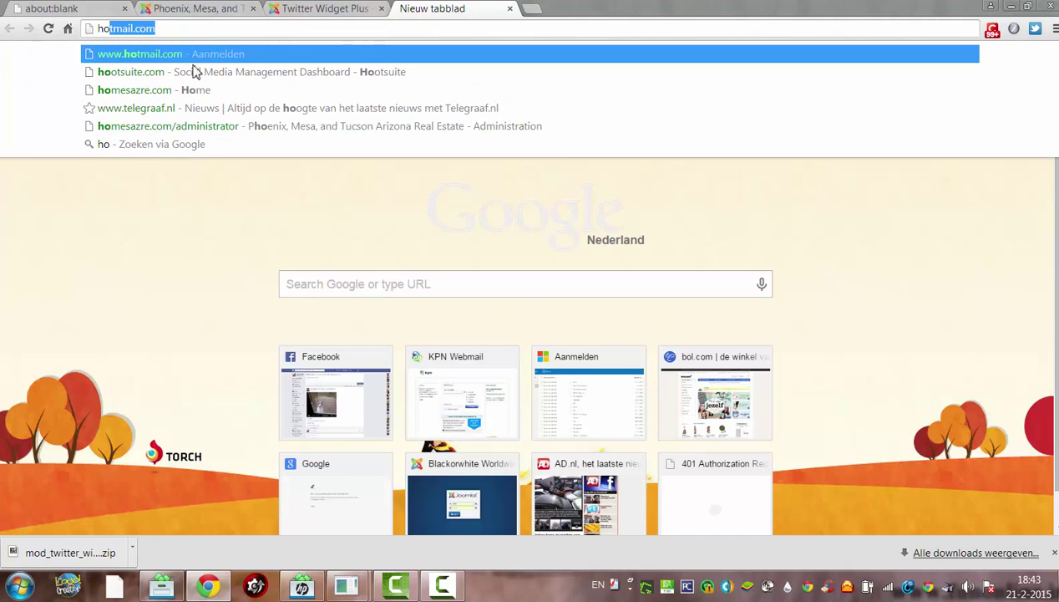
{"action": "left_click", "coordinate": [184, 89]}
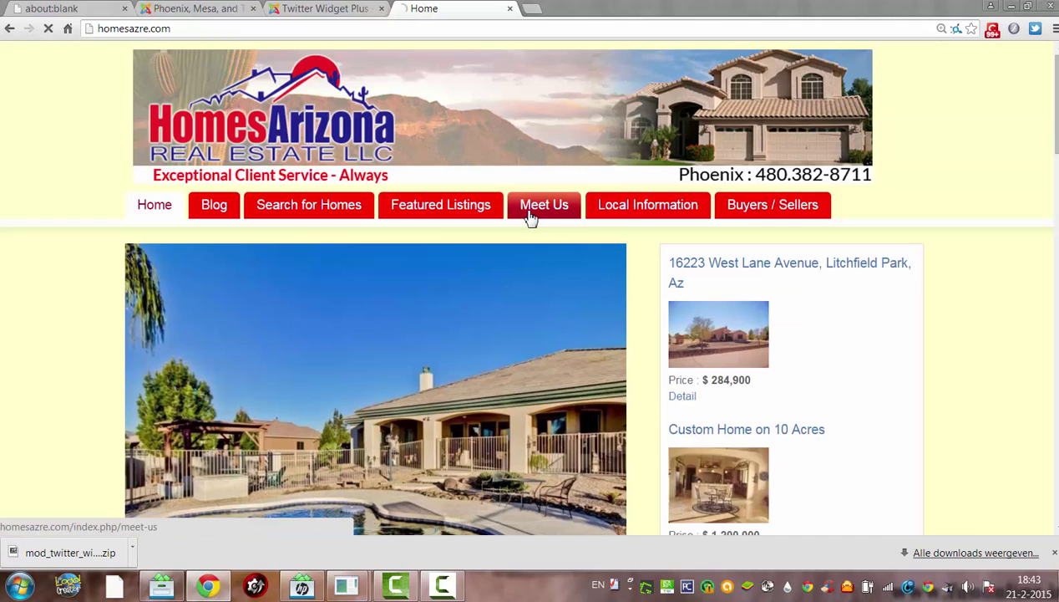
{"action": "left_click", "coordinate": [530, 215]}
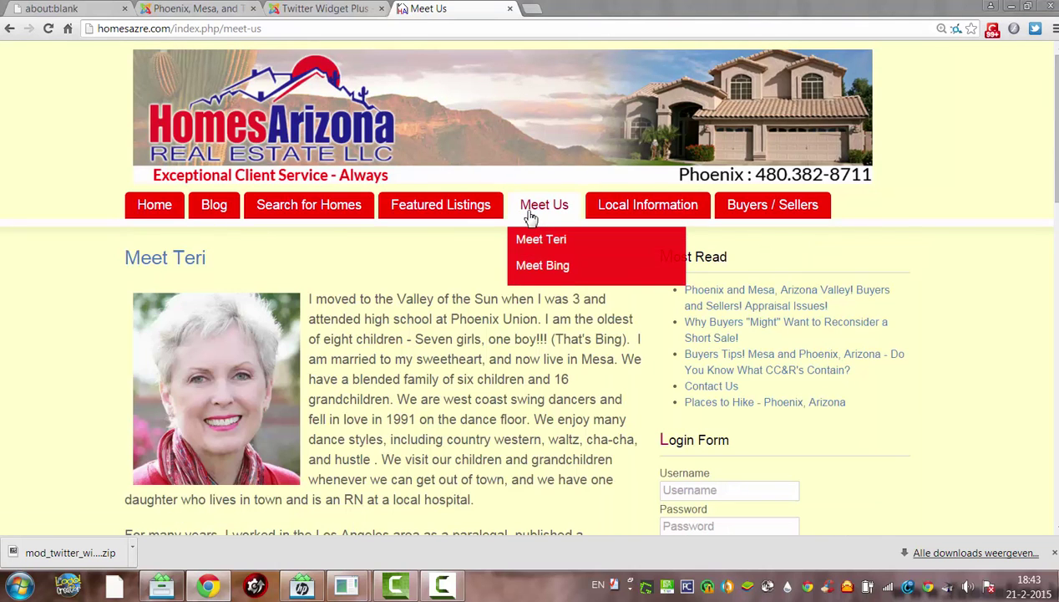
{"action": "left_click", "coordinate": [539, 242]}
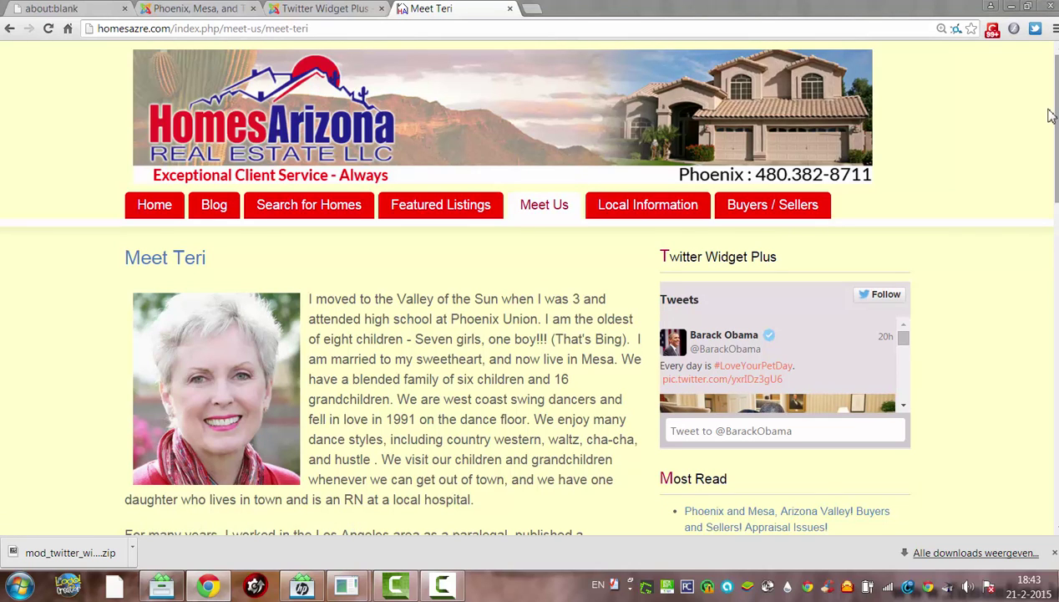
- Examine the published Twitter widget beside the article and look through its tweet feed from start to end
{"action": "scroll", "coordinate": [530, 284], "scroll_direction": "down", "scroll_amount": 1}
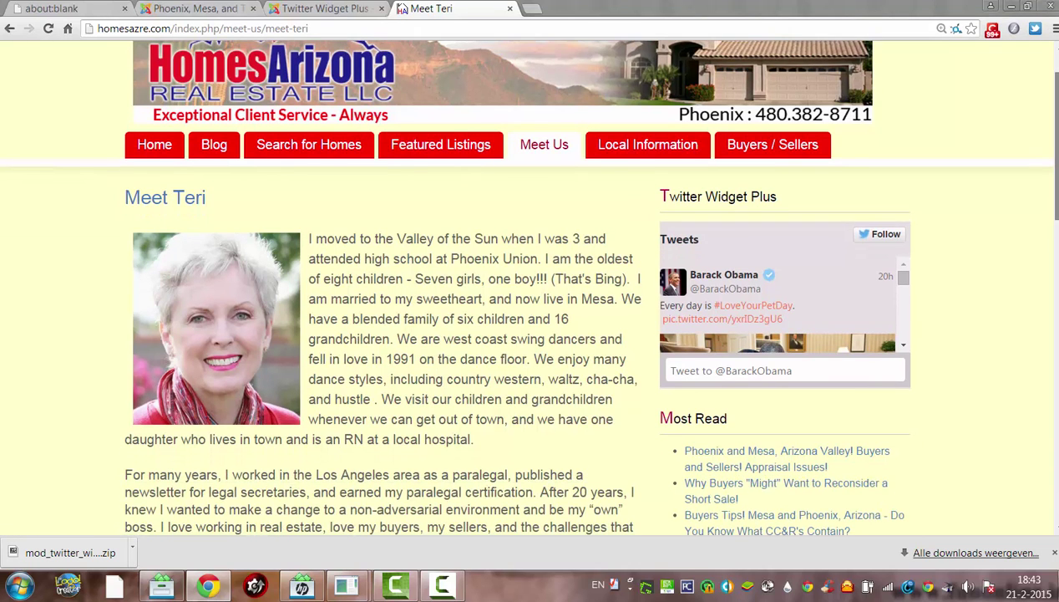
{"action": "scroll", "coordinate": [935, 150], "scroll_direction": "down", "scroll_amount": 1}
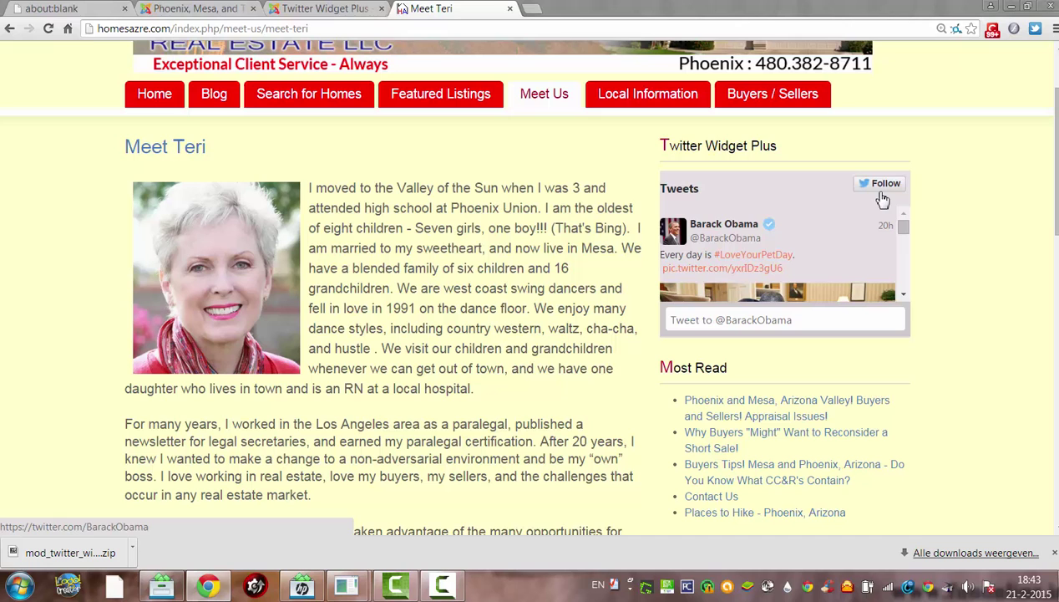
{"action": "scroll", "coordinate": [907, 243], "scroll_direction": "down", "scroll_amount": 10}
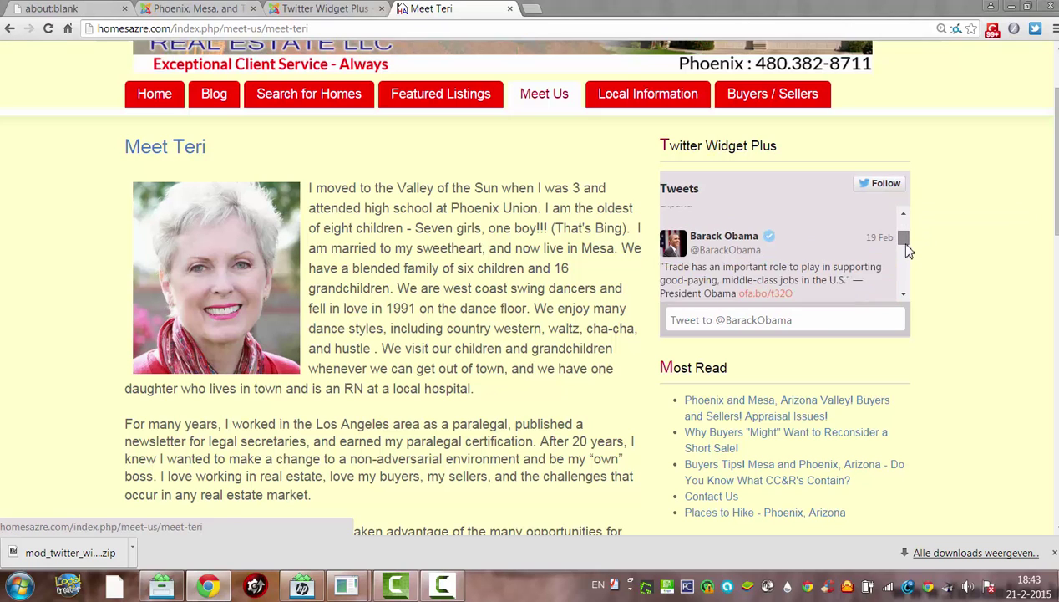
{"action": "scroll", "coordinate": [905, 217], "scroll_direction": "up", "scroll_amount": 5}
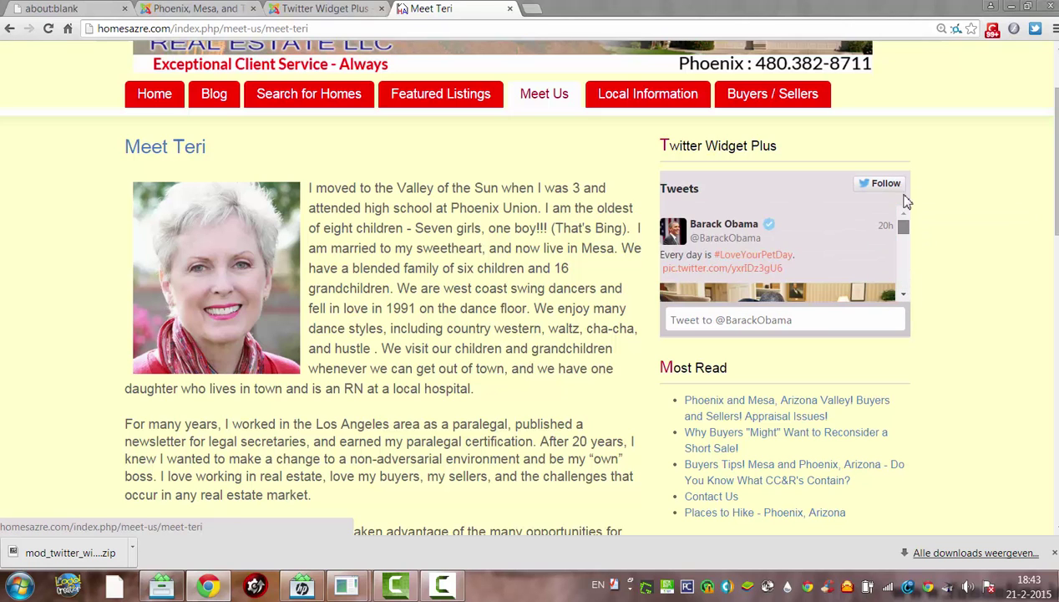
{"action": "scroll", "coordinate": [905, 260], "scroll_direction": "down", "scroll_amount": 5}
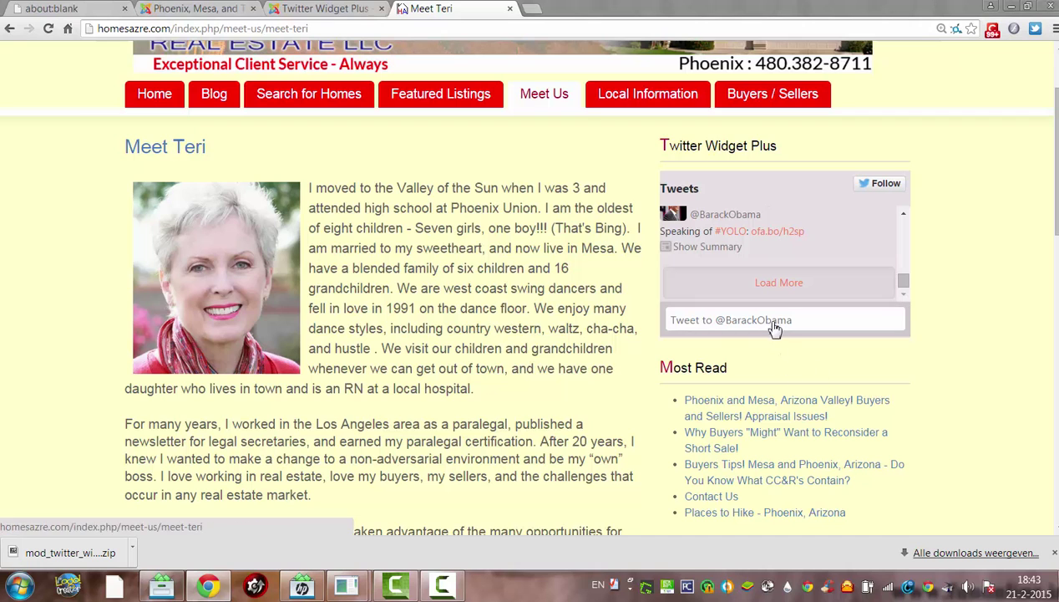
{"action": "left_click", "coordinate": [770, 324]}
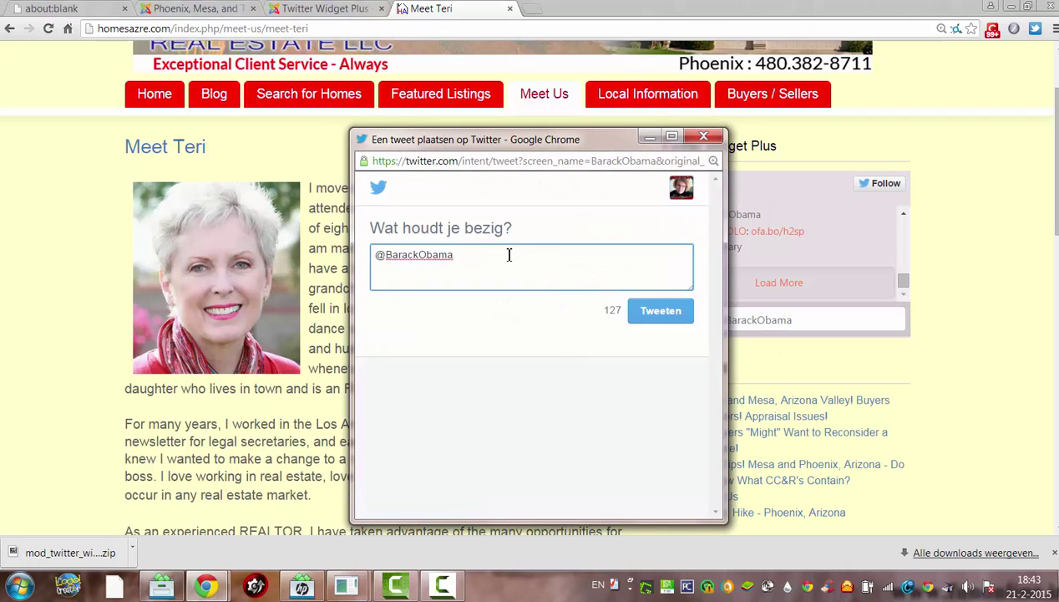
{"action": "left_click", "coordinate": [710, 143]}
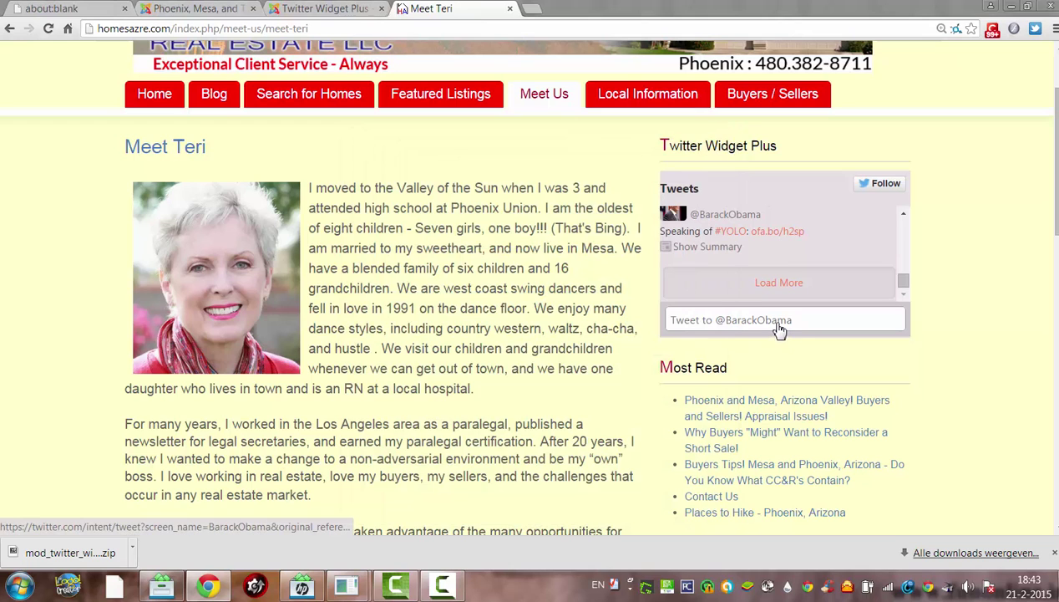
{"action": "left_click", "coordinate": [778, 327]}
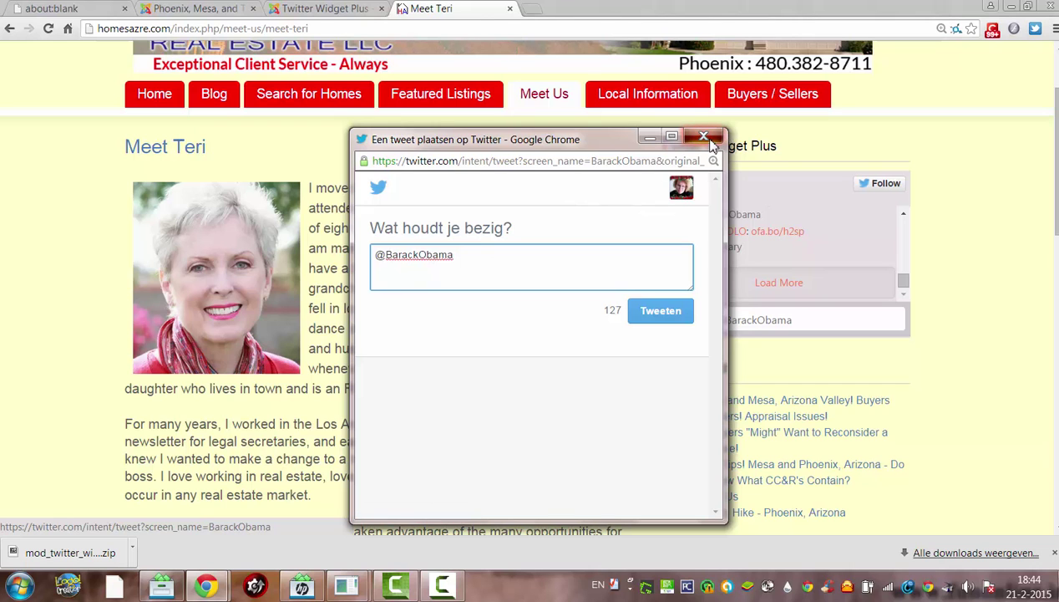
{"action": "left_click", "coordinate": [704, 137]}
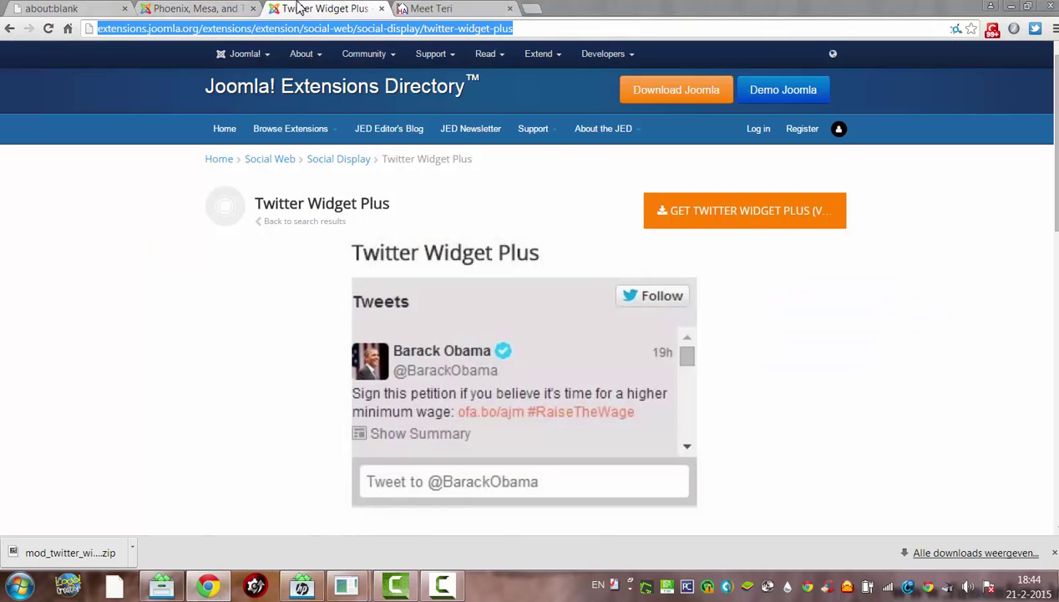
- Return to the module's settings in the Joomla administrator, set Show Title to Hide, and save the module
{"action": "left_click", "coordinate": [303, 9]}
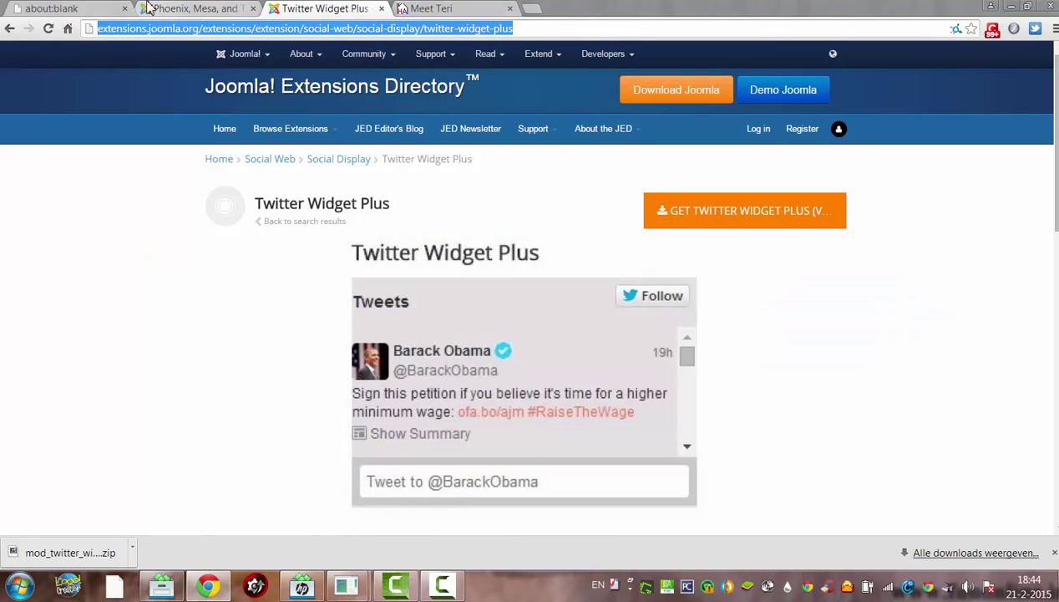
{"action": "left_click", "coordinate": [163, 8]}
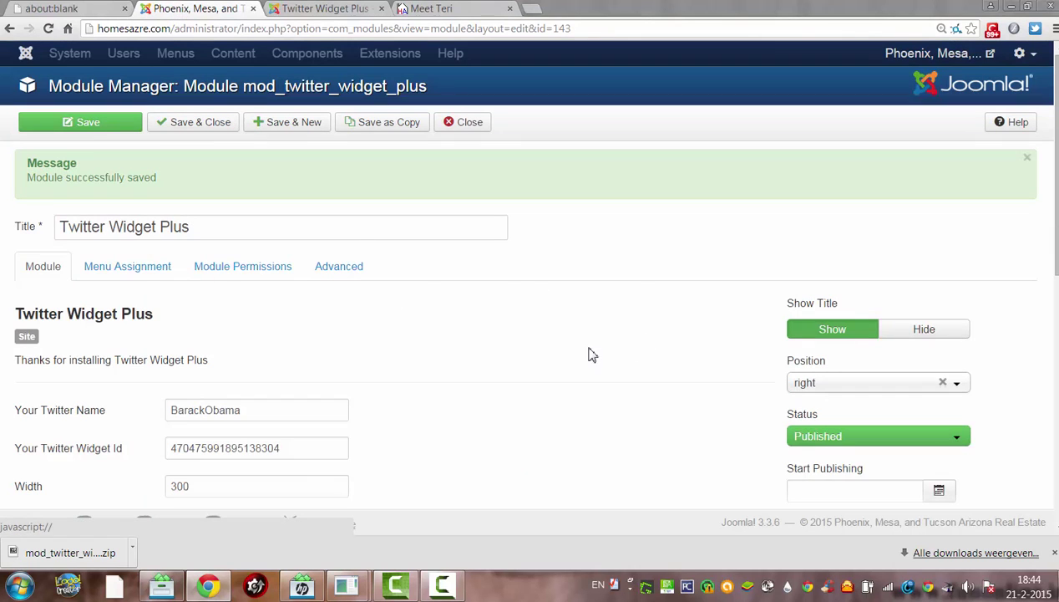
{"action": "left_click", "coordinate": [928, 330]}
{"action": "left_click", "coordinate": [109, 129]}
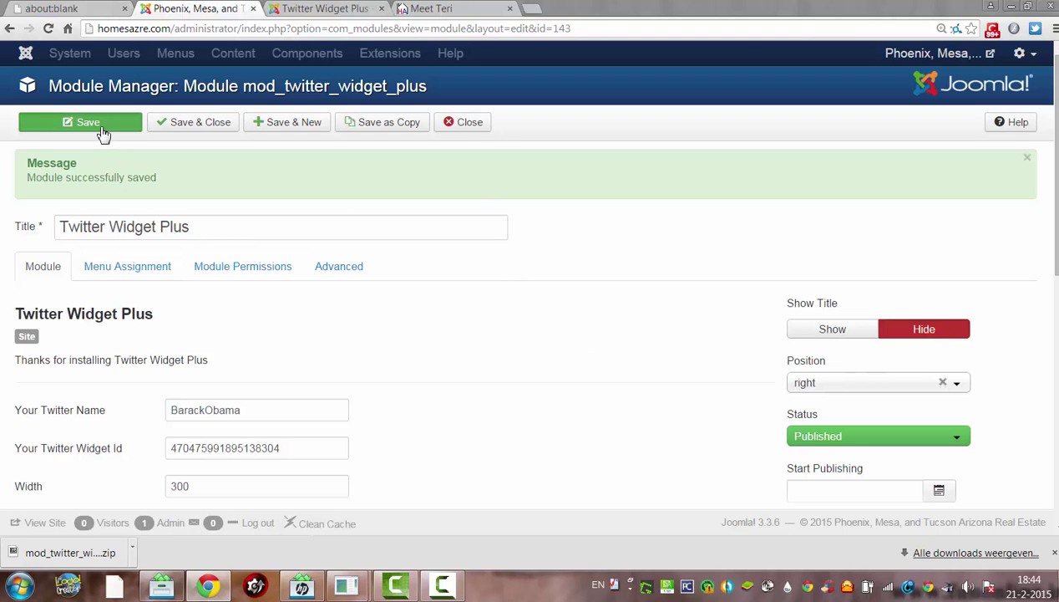
- Reload the Meet Us sub-page on the live site and check how the widget looks with its title hidden
{"action": "left_click", "coordinate": [411, 10]}
{"action": "left_click", "coordinate": [409, 30]}
{"action": "key", "text": "Return"}
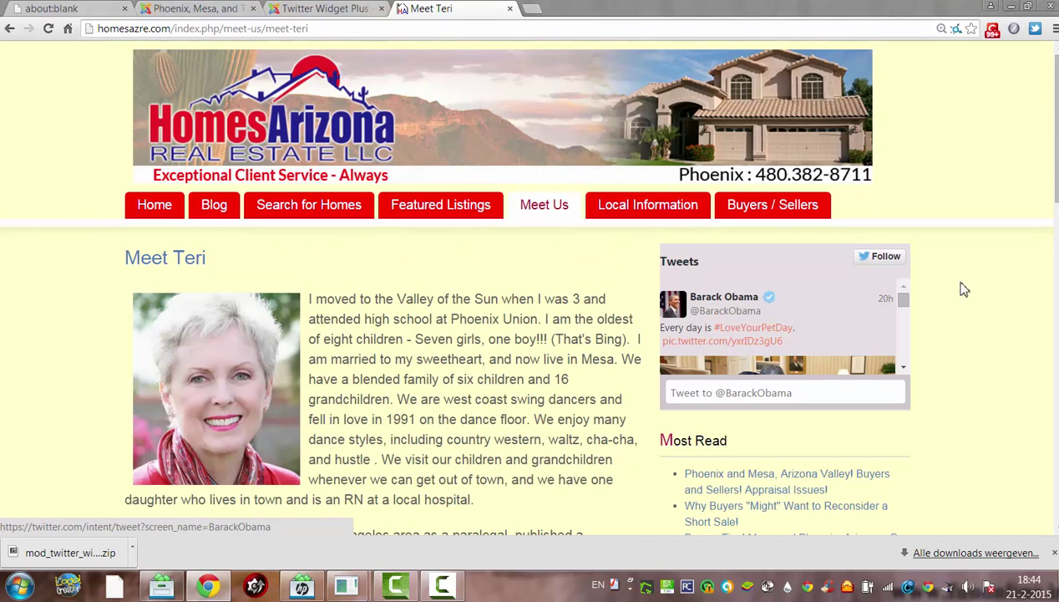
{"action": "scroll", "coordinate": [1056, 226], "scroll_direction": "down", "scroll_amount": 1}
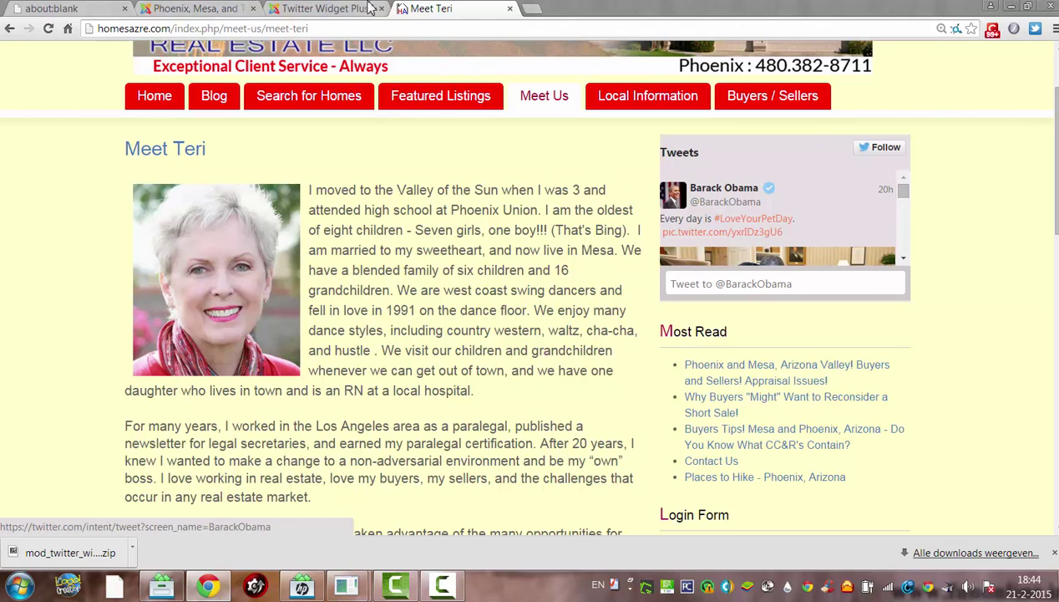
- Set the Twitter Widget Plus module's height to 300px in the administrator and save the module
{"action": "left_click", "coordinate": [198, 9]}
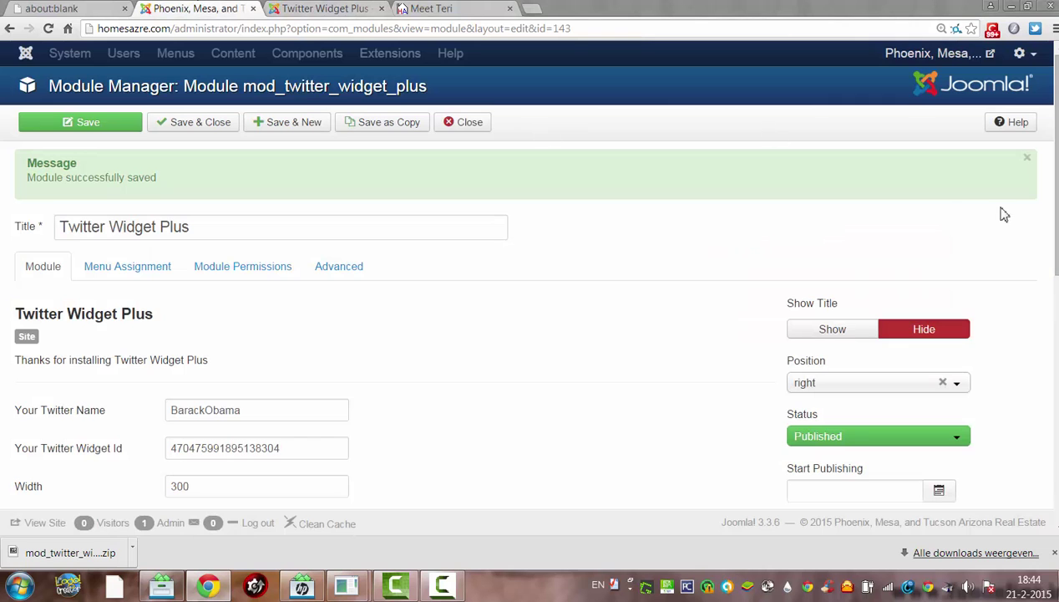
{"action": "left_click_drag", "start_coordinate": [1055, 163], "coordinate": [1055, 400]}
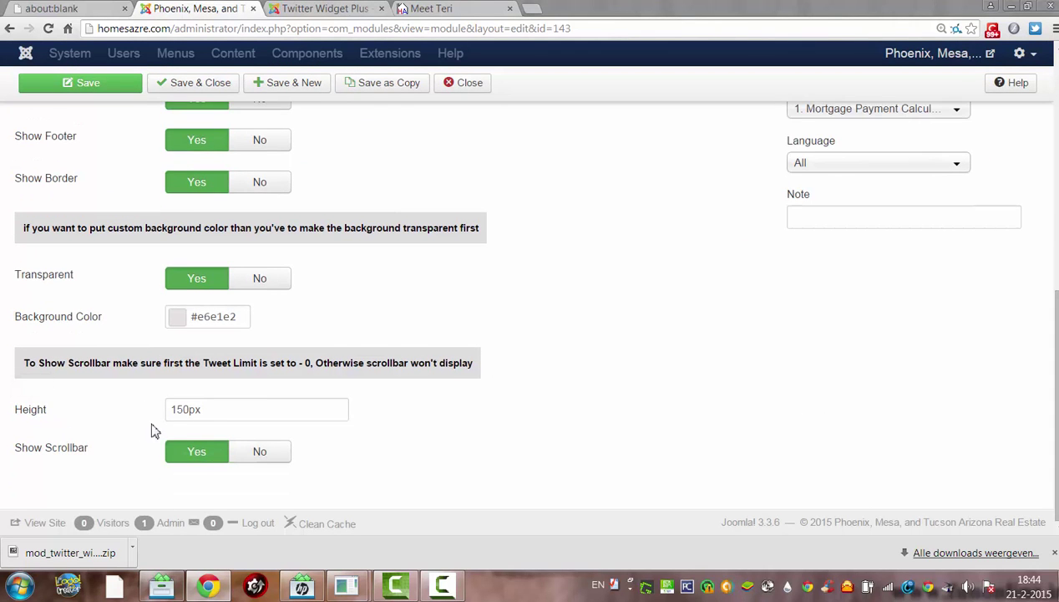
{"action": "left_click_drag", "start_coordinate": [186, 410], "coordinate": [97, 410]}
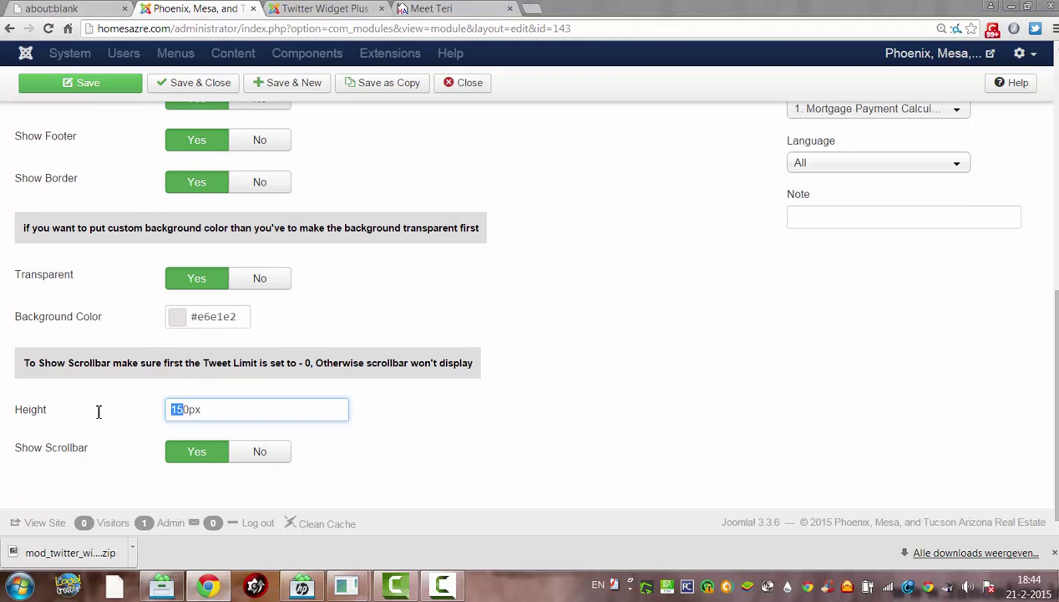
{"action": "type", "text": "0"}
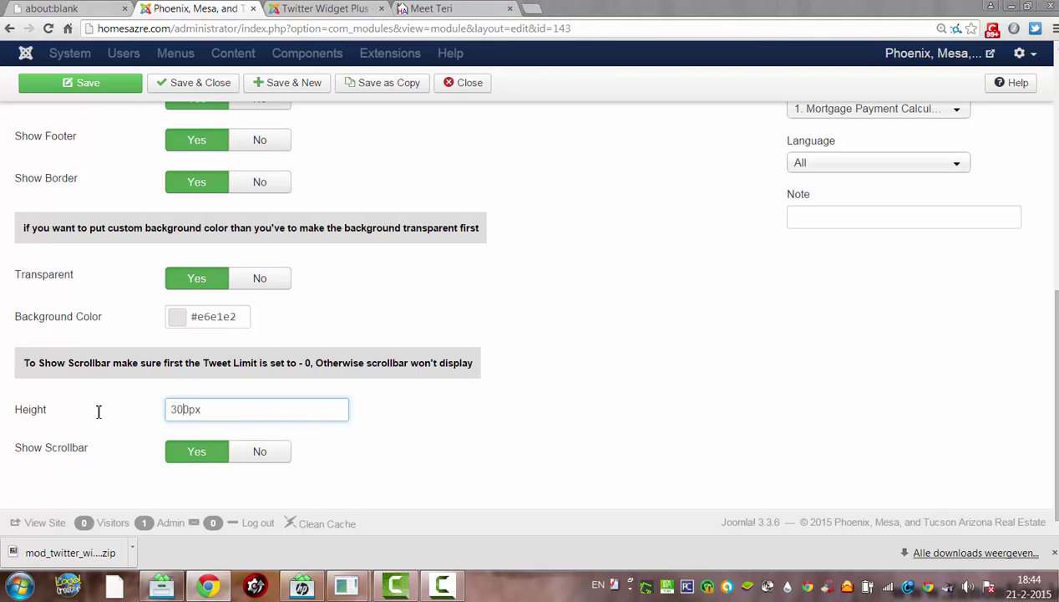
{"action": "scroll", "coordinate": [1028, 251], "scroll_direction": "up", "scroll_amount": 4}
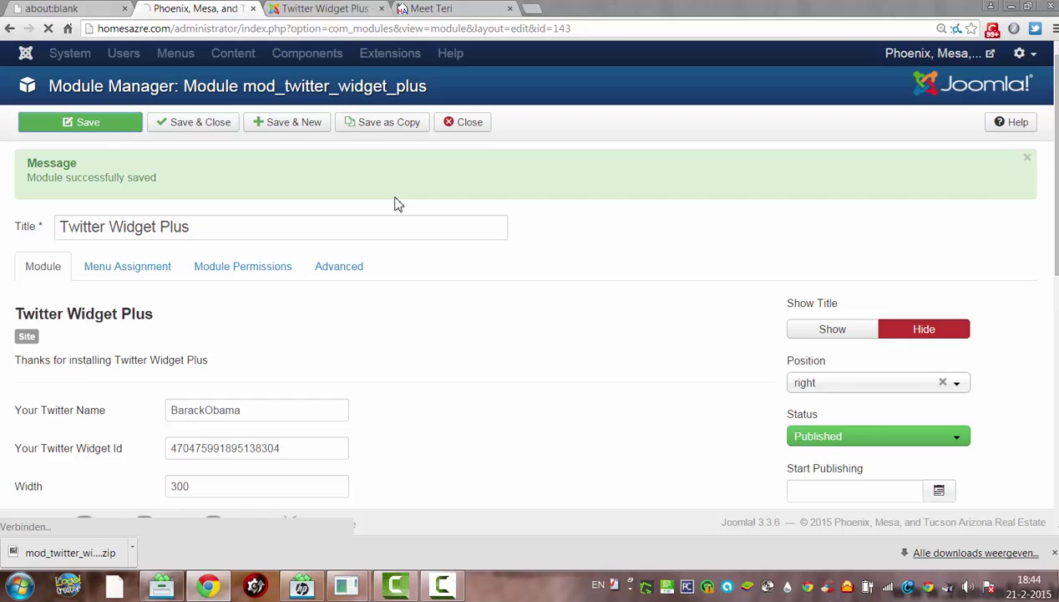
- Reload the live Meet Us sub-page to check the widget's new height
{"action": "left_click", "coordinate": [420, 10]}
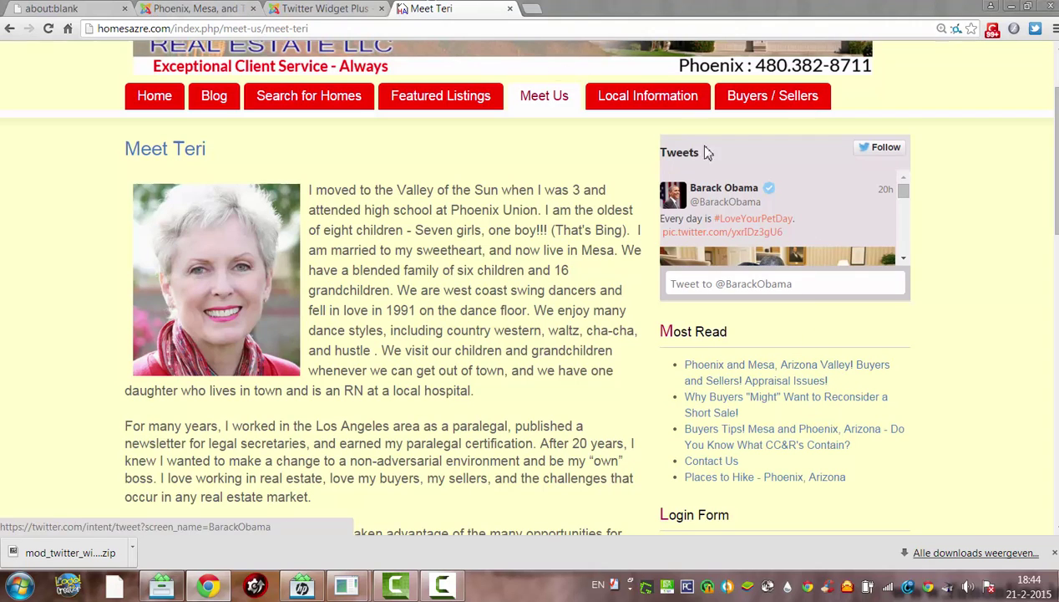
{"action": "left_click", "coordinate": [282, 28]}
{"action": "key", "text": "Return"}
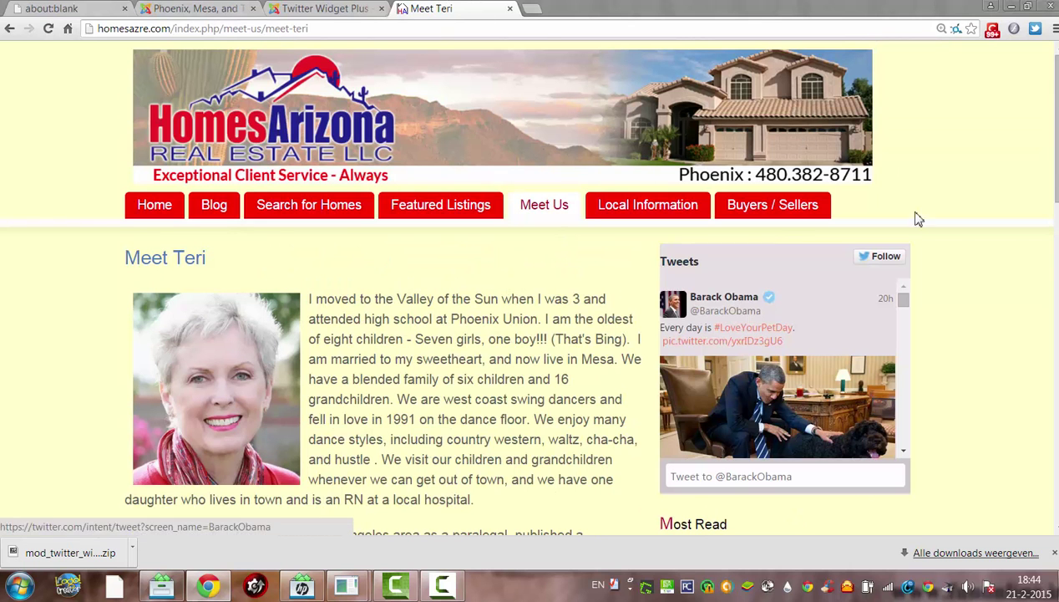
- Look through the tweets in the taller widget, return to the newest one, and clear the accidental text selection
{"action": "left_click", "coordinate": [905, 320]}
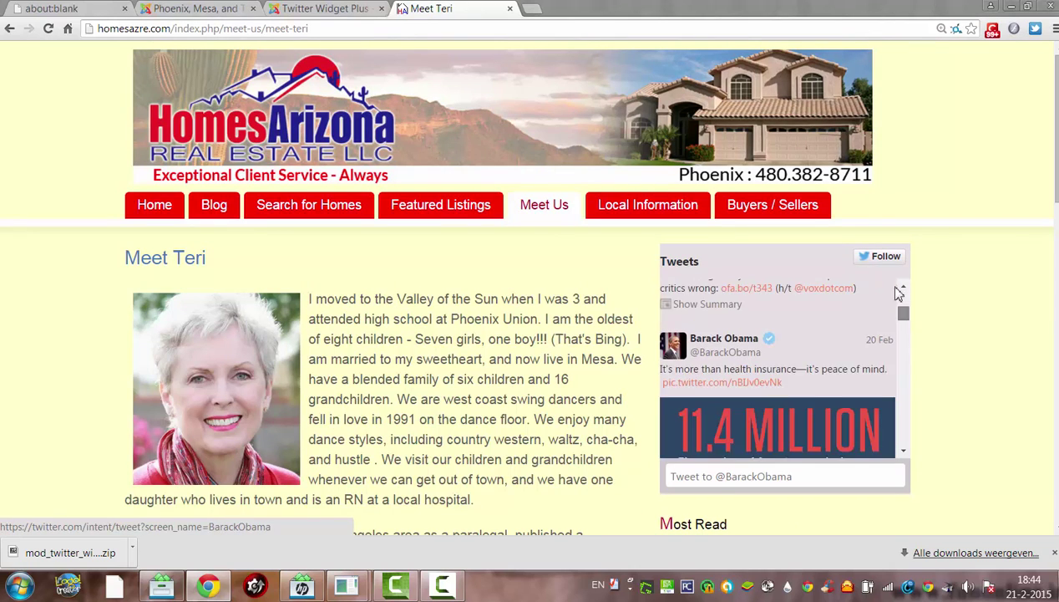
{"action": "scroll", "coordinate": [896, 287], "scroll_direction": "up", "scroll_amount": 3}
{"action": "scroll", "coordinate": [902, 448], "scroll_direction": "down", "scroll_amount": 2}
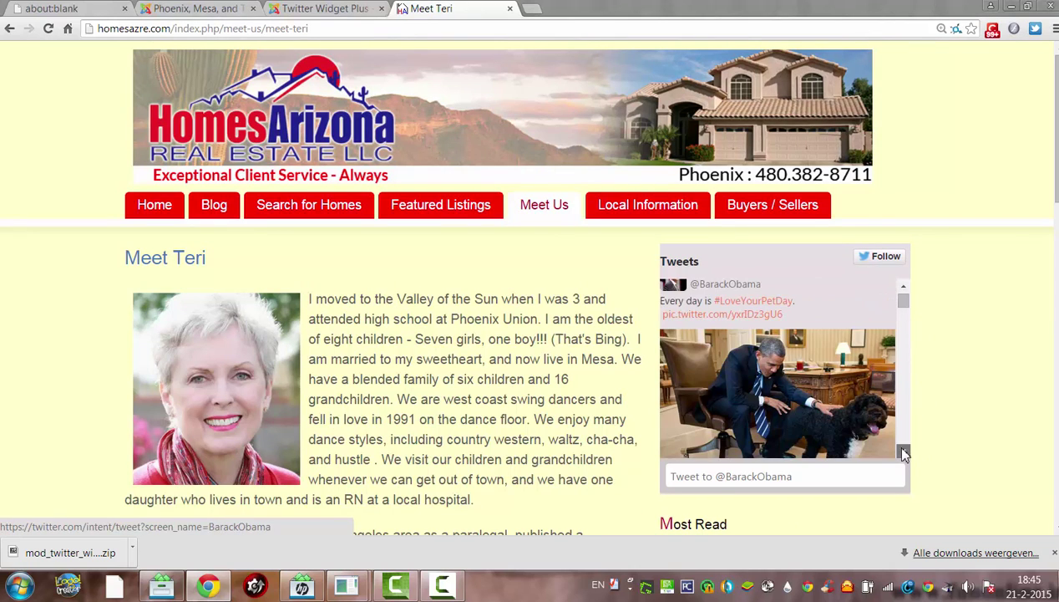
{"action": "scroll", "coordinate": [909, 334], "scroll_direction": "down", "scroll_amount": 5}
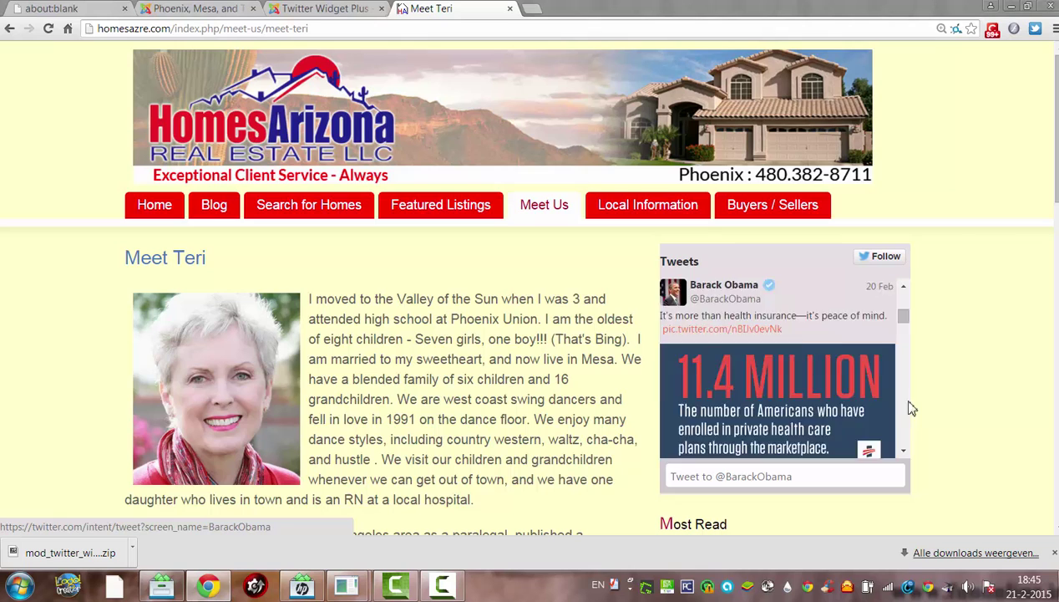
{"action": "left_click_drag", "start_coordinate": [903, 346], "coordinate": [900, 284]}
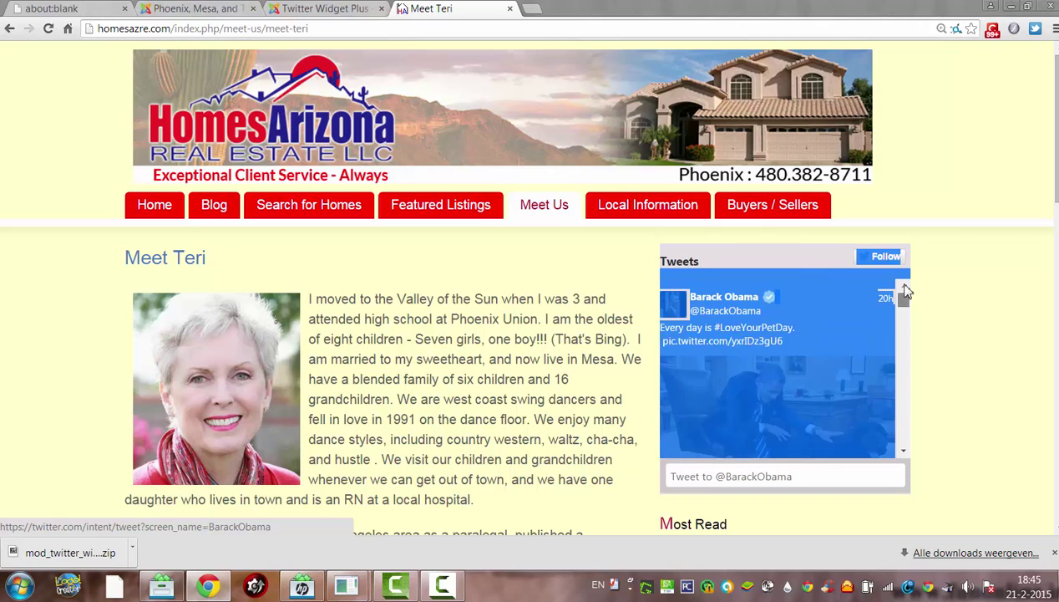
{"action": "left_click", "coordinate": [959, 315]}
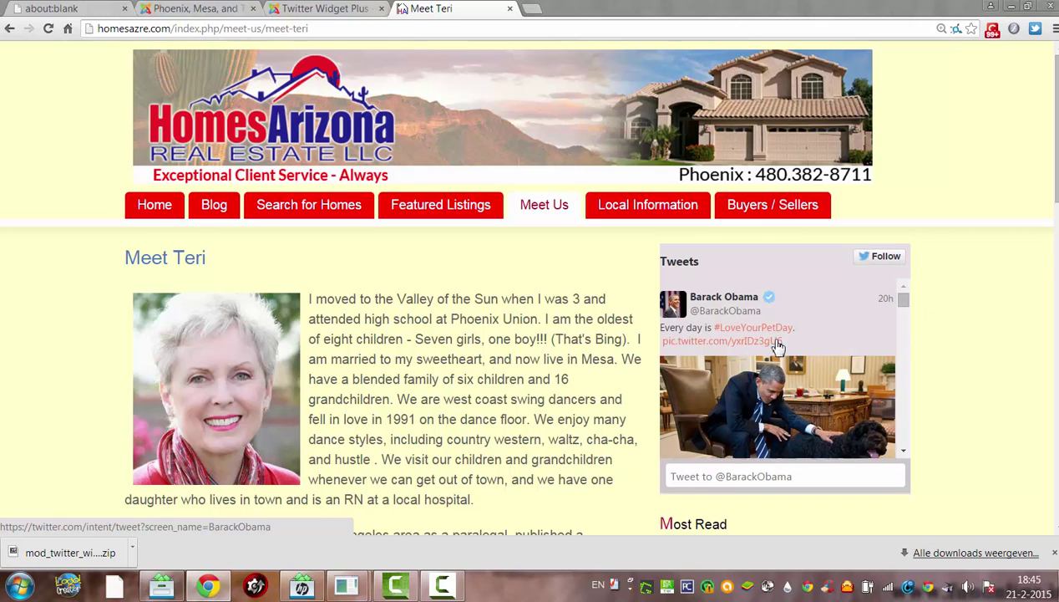
- Browse the older tweets in the resized Twitter widget and return to its newest tweet
{"action": "left_click_drag", "start_coordinate": [901, 300], "coordinate": [909, 316]}
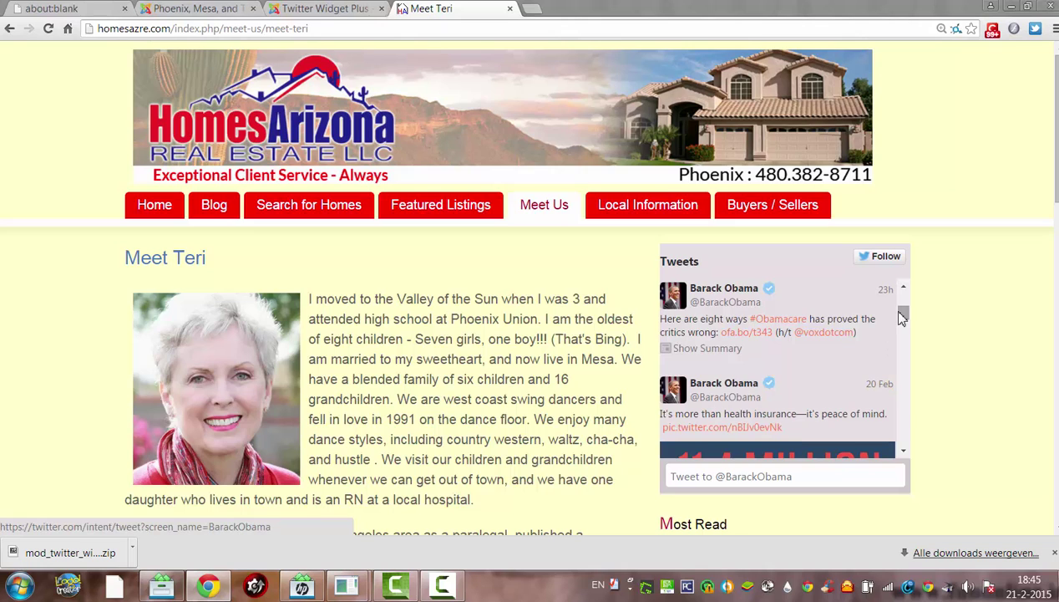
{"action": "left_click_drag", "start_coordinate": [902, 323], "coordinate": [910, 343]}
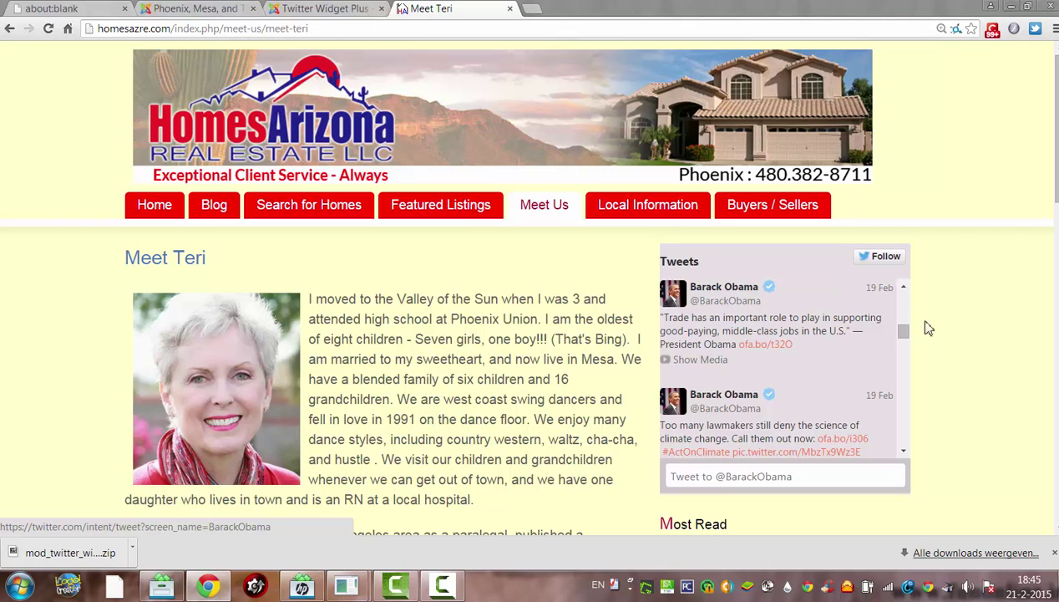
{"action": "left_click_drag", "start_coordinate": [908, 332], "coordinate": [902, 283]}
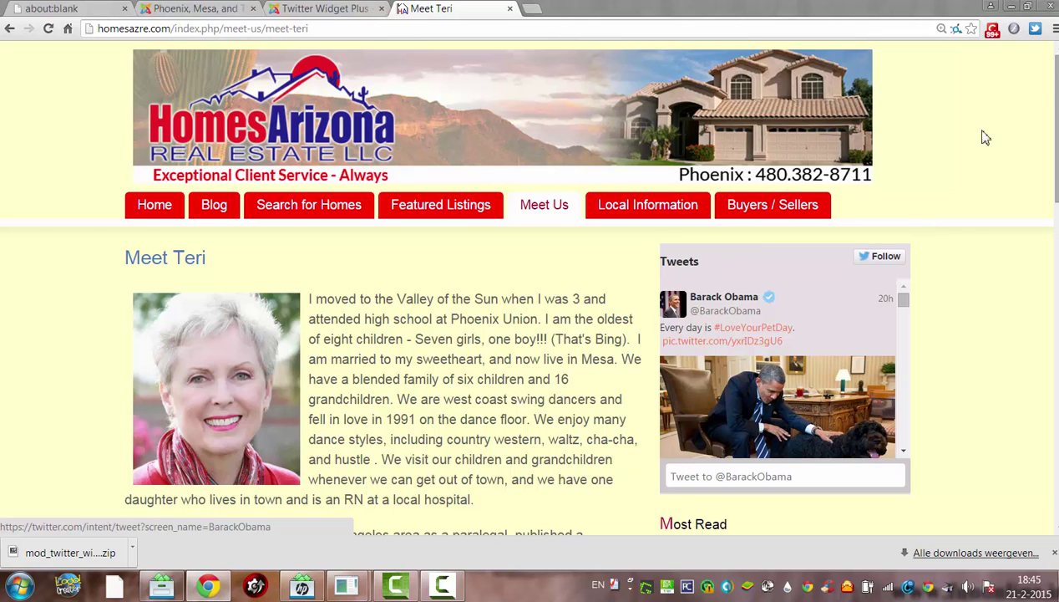
- Examine the whole Meet Us sub-page to see how the Twitter widget fits among the other side modules
{"action": "left_click", "coordinate": [1053, 28]}
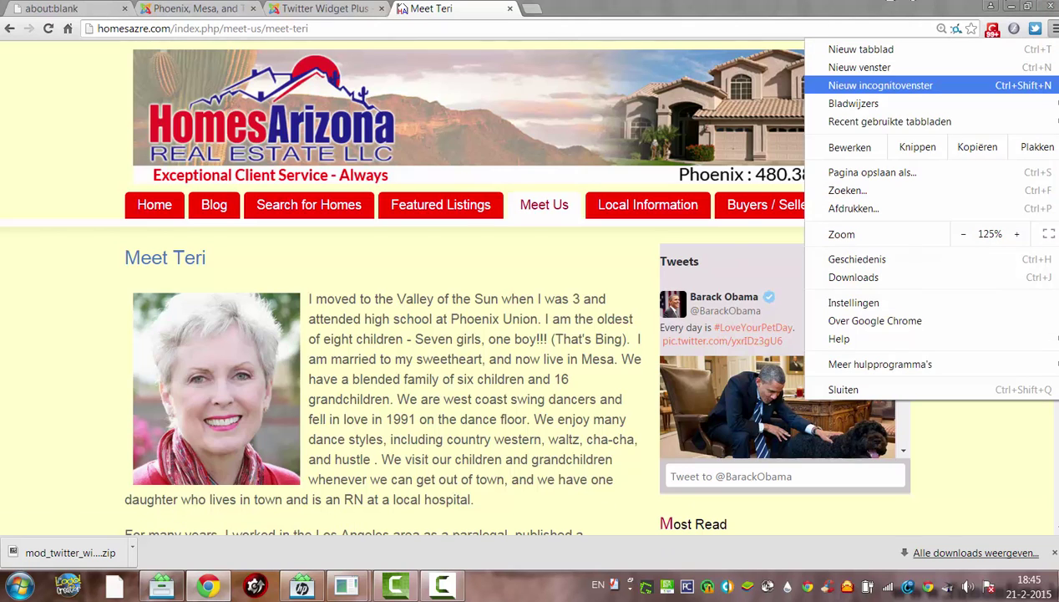
{"action": "left_click", "coordinate": [501, 267]}
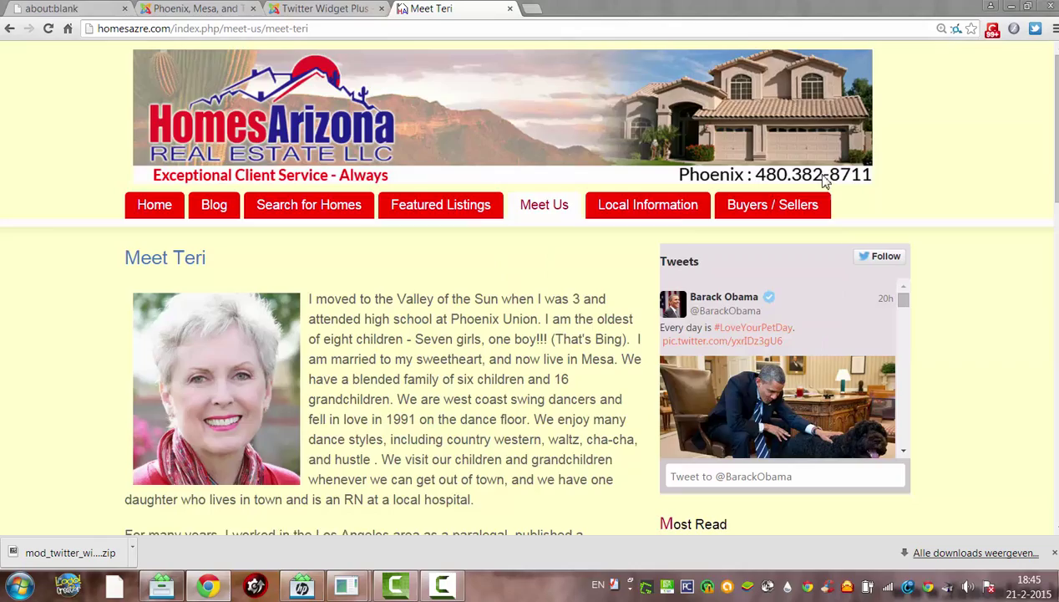
{"action": "scroll", "coordinate": [786, 468], "scroll_direction": "down", "scroll_amount": 5}
{"action": "scroll", "coordinate": [919, 335], "scroll_direction": "up", "scroll_amount": 3}
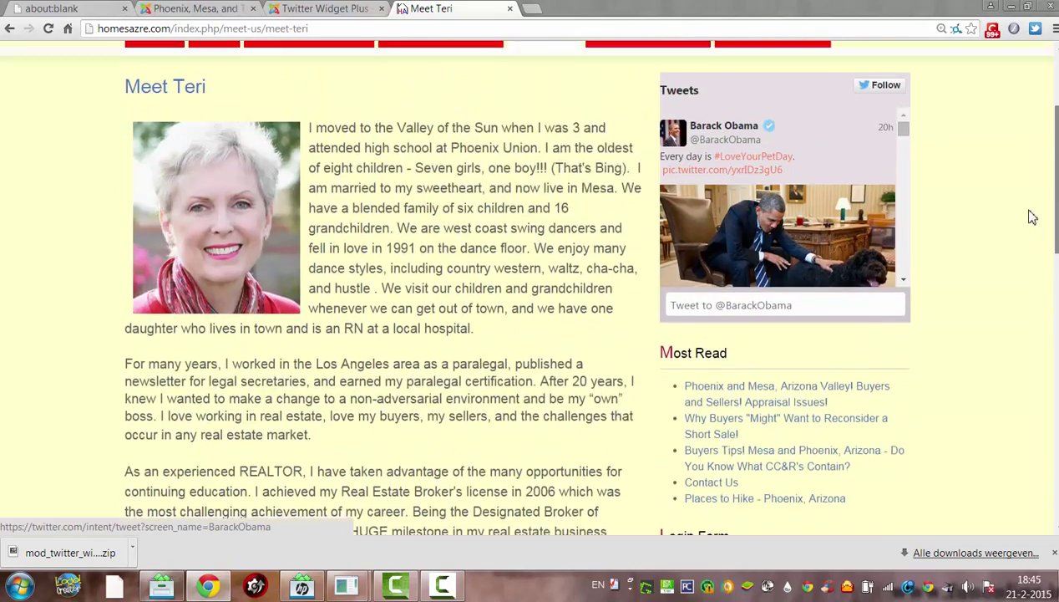
{"action": "scroll", "coordinate": [1033, 218], "scroll_direction": "up", "scroll_amount": 2}
{"action": "scroll", "coordinate": [1022, 182], "scroll_direction": "down", "scroll_amount": 8}
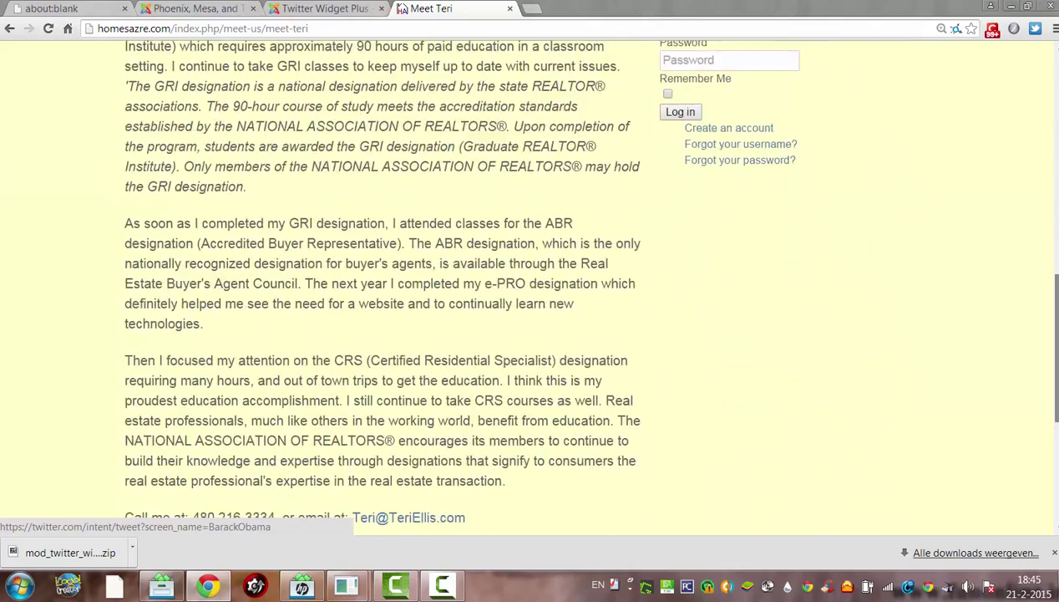
{"action": "scroll", "coordinate": [1054, 136], "scroll_direction": "down", "scroll_amount": 4}
{"action": "scroll", "coordinate": [1055, 136], "scroll_direction": "up", "scroll_amount": 15}
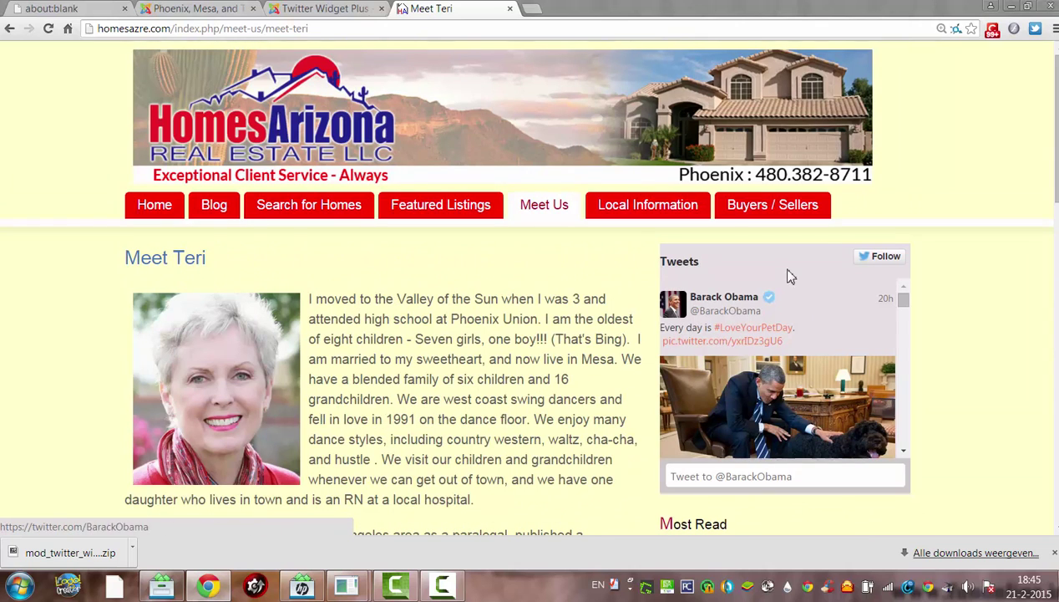
- Search Google for "twitter widget id" in a new browser tab
{"action": "left_click", "coordinate": [184, 8]}
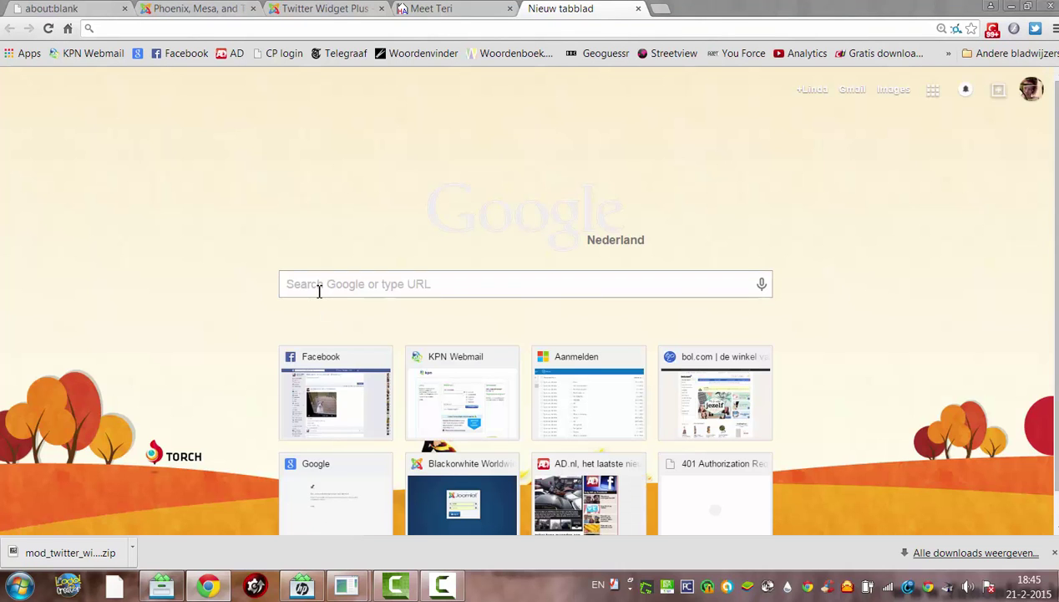
{"action": "left_click", "coordinate": [319, 290]}
{"action": "type", "text": "twitter"}
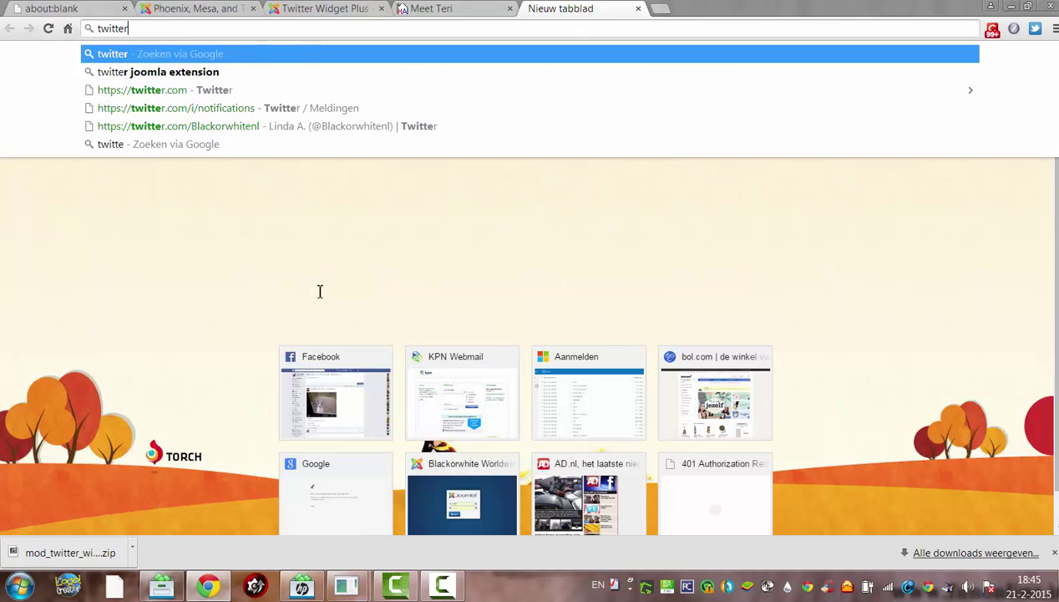
{"action": "type", "text": " widget id"}
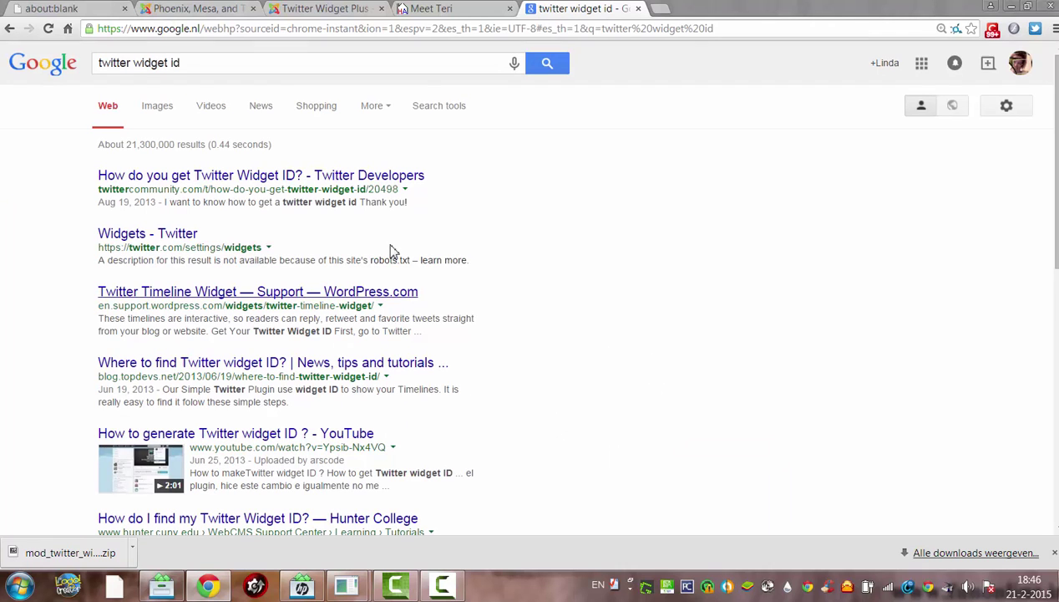
- Open the "How do you get Twitter Widget ID?" thread and follow its link to the Twitter widget settings
{"action": "left_click", "coordinate": [195, 179]}
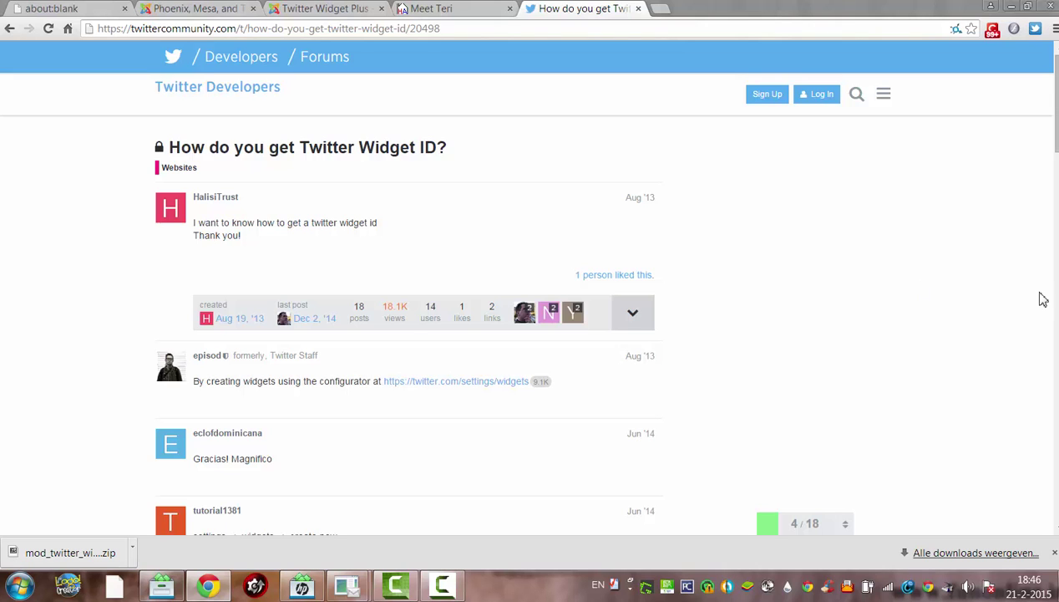
{"action": "scroll", "coordinate": [1040, 298], "scroll_direction": "down", "scroll_amount": 2}
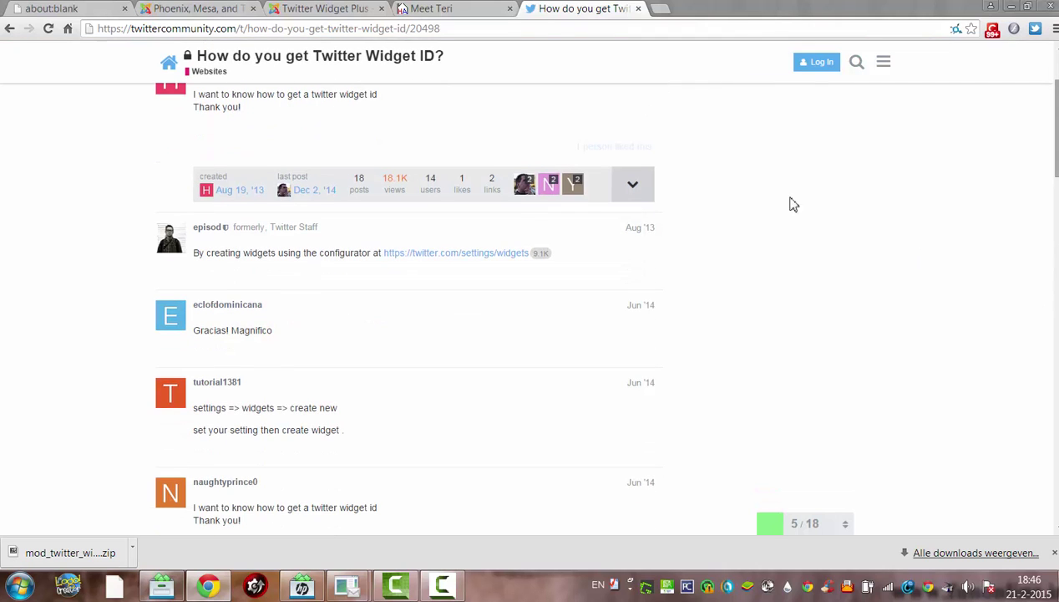
{"action": "left_click", "coordinate": [471, 262]}
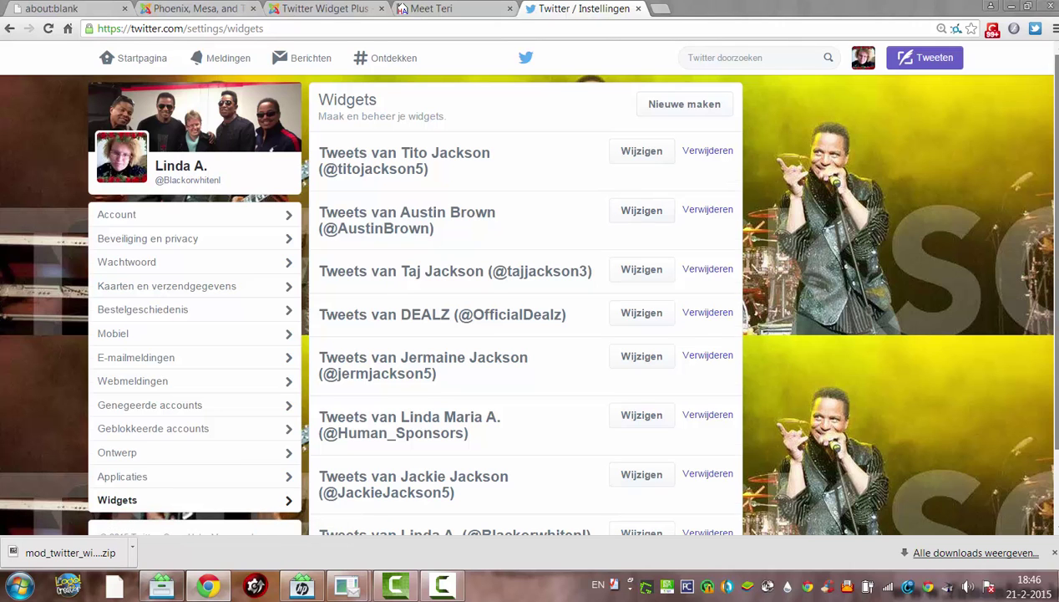
- Open the account's own widget for editing, review its settings and preview, and return to the widget list
{"action": "scroll", "coordinate": [1046, 251], "scroll_direction": "down", "scroll_amount": 2}
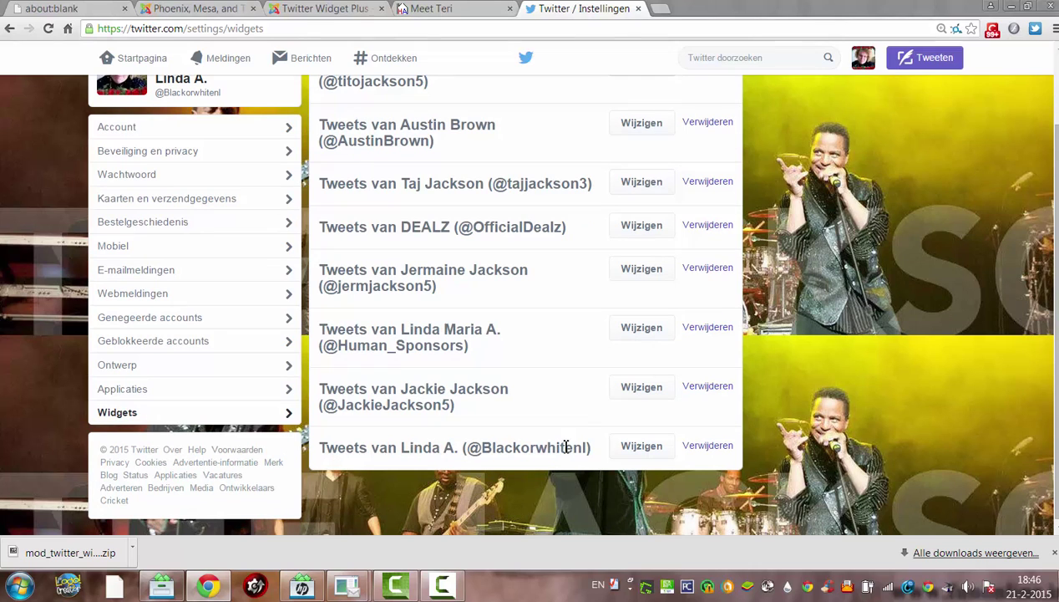
{"action": "left_click", "coordinate": [618, 450]}
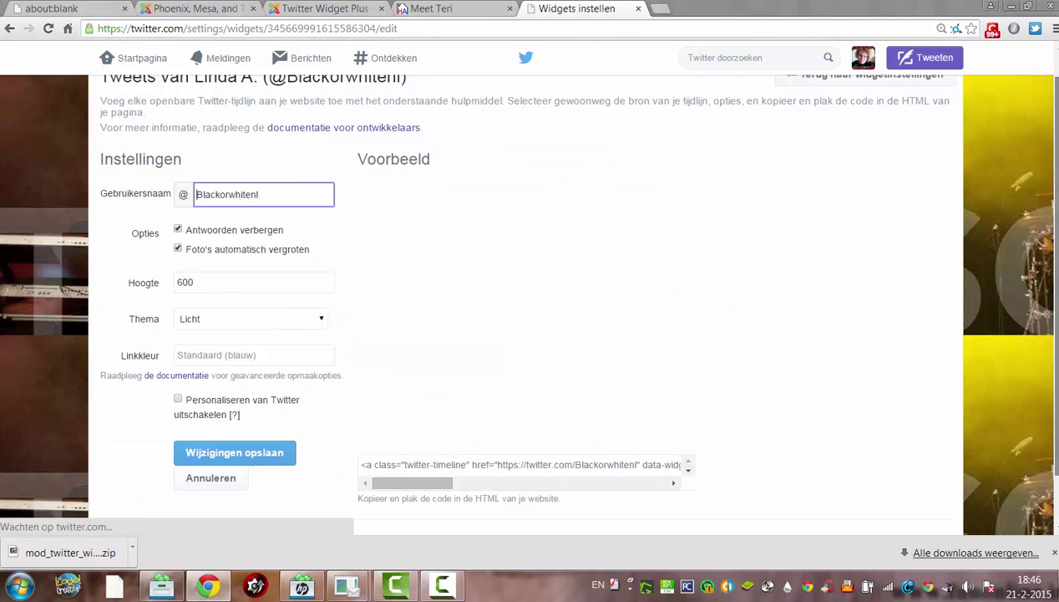
{"action": "scroll", "coordinate": [530, 301], "scroll_direction": "down", "scroll_amount": 1}
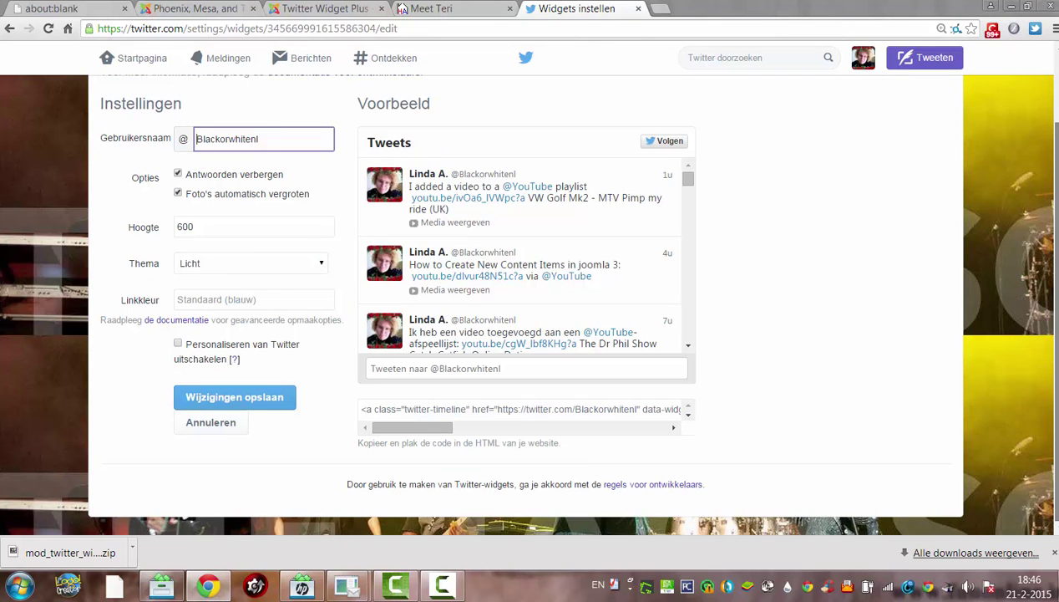
{"action": "scroll", "coordinate": [1055, 97], "scroll_direction": "up", "scroll_amount": 1}
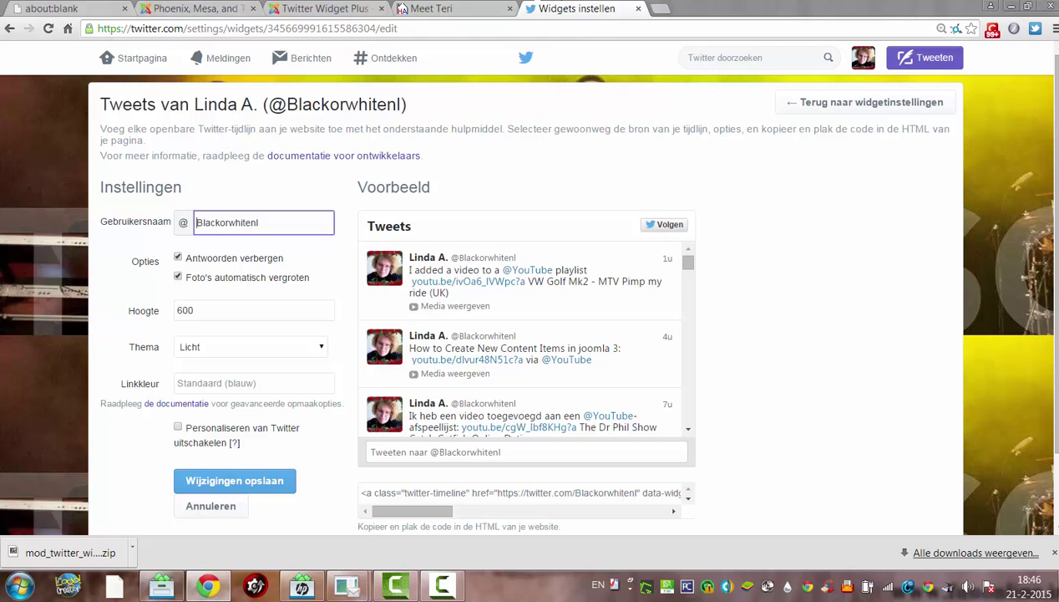
{"action": "left_click", "coordinate": [9, 30]}
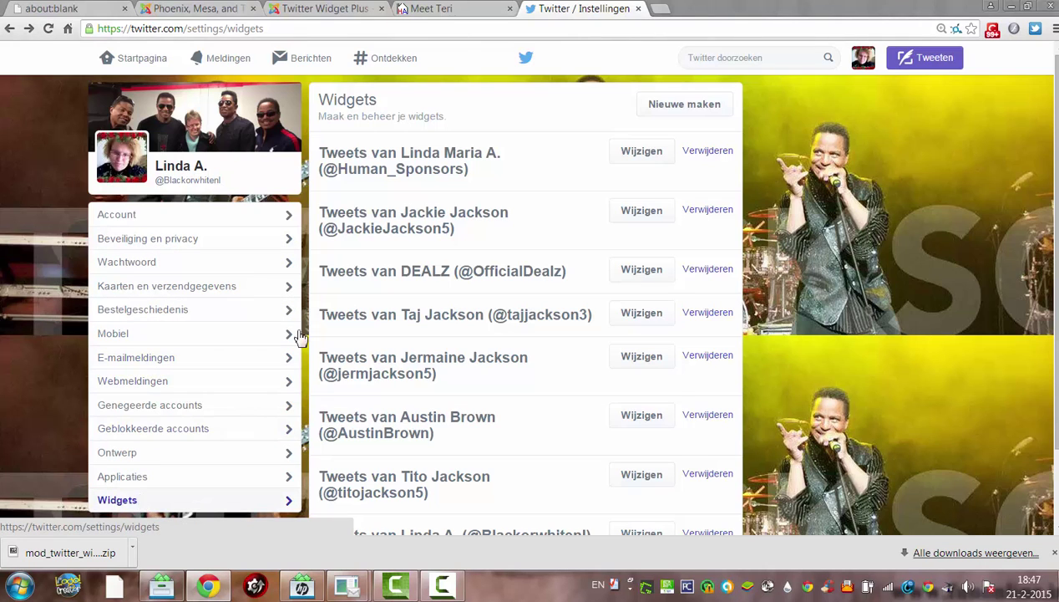
- Examine the widget list and the form for creating a new user timeline widget, and leave it without creating one
{"action": "scroll", "coordinate": [639, 154], "scroll_direction": "down", "scroll_amount": 1}
{"action": "scroll", "coordinate": [735, 109], "scroll_direction": "down", "scroll_amount": 2}
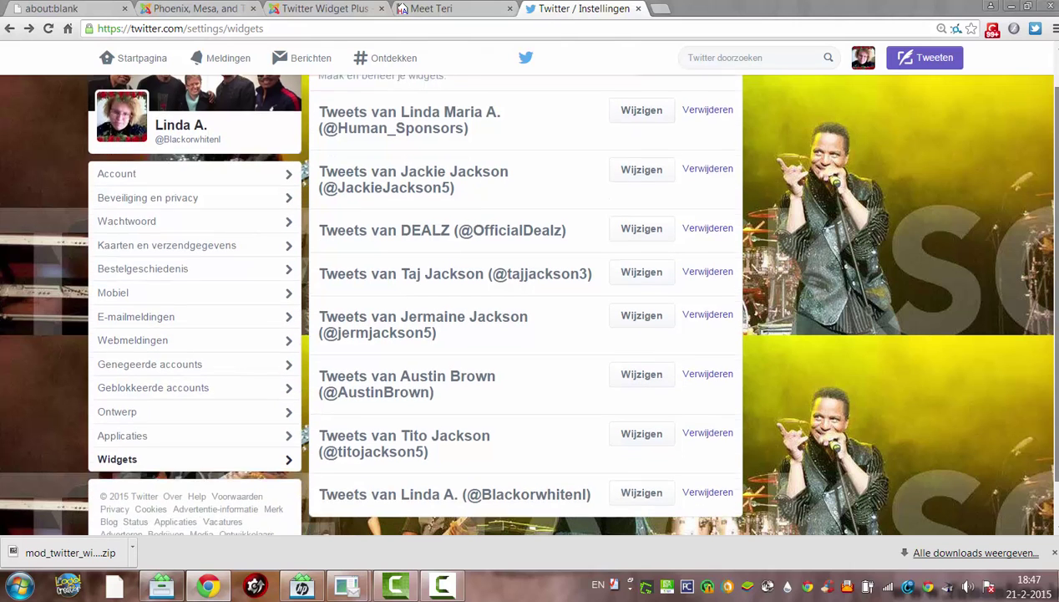
{"action": "scroll", "coordinate": [734, 108], "scroll_direction": "up", "scroll_amount": 3}
{"action": "left_click", "coordinate": [722, 105]}
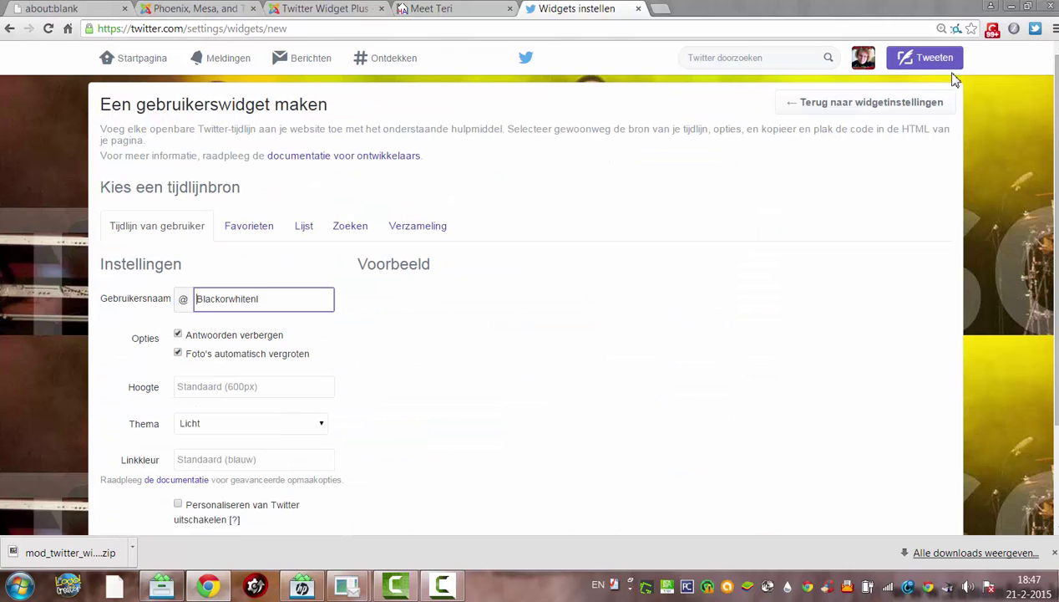
{"action": "scroll", "coordinate": [990, 112], "scroll_direction": "down", "scroll_amount": 1}
{"action": "scroll", "coordinate": [568, 301], "scroll_direction": "down", "scroll_amount": 1}
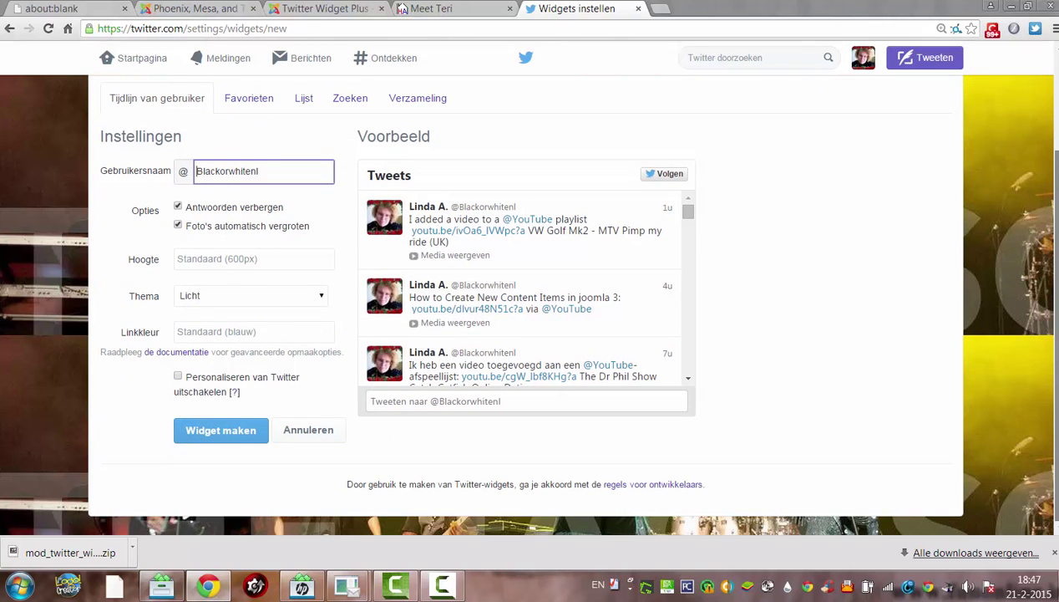
{"action": "scroll", "coordinate": [569, 301], "scroll_direction": "up", "scroll_amount": 2}
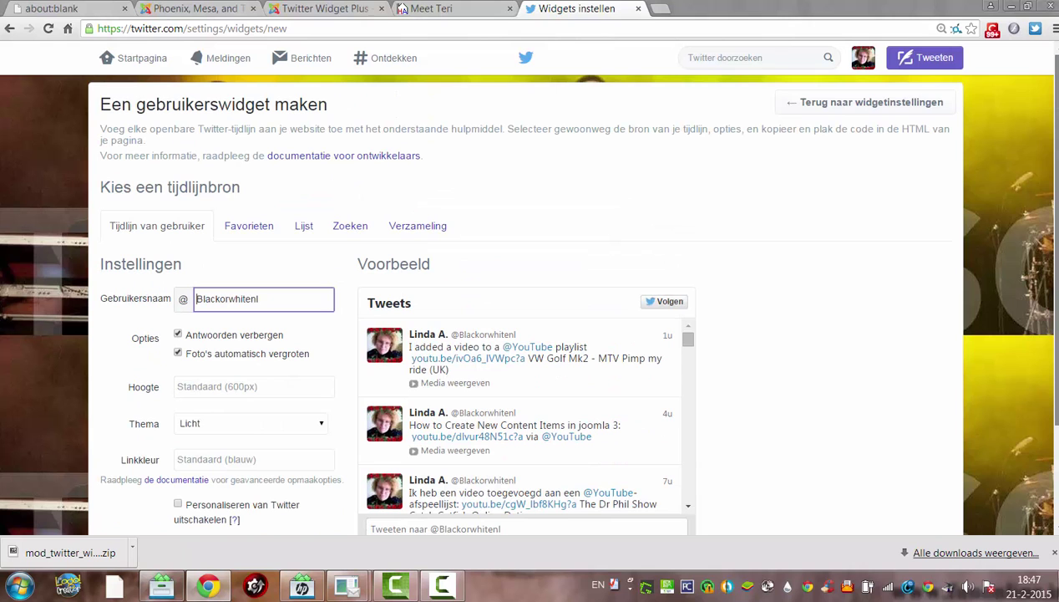
{"action": "scroll", "coordinate": [569, 301], "scroll_direction": "down", "scroll_amount": 2}
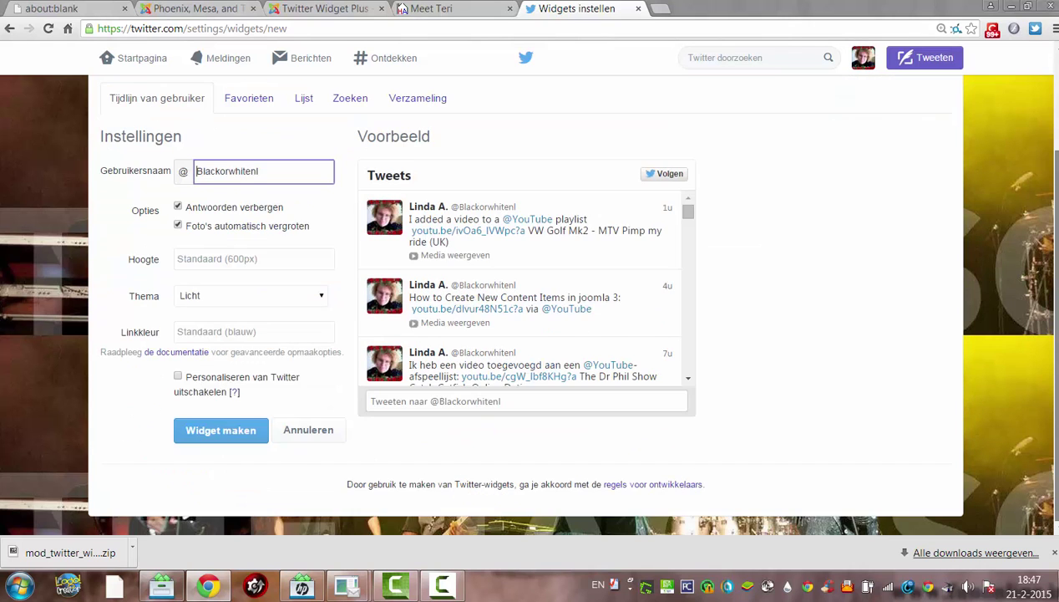
{"action": "scroll", "coordinate": [568, 301], "scroll_direction": "up", "scroll_amount": 2}
{"action": "scroll", "coordinate": [568, 300], "scroll_direction": "down", "scroll_amount": 1}
{"action": "scroll", "coordinate": [568, 301], "scroll_direction": "up", "scroll_amount": 1}
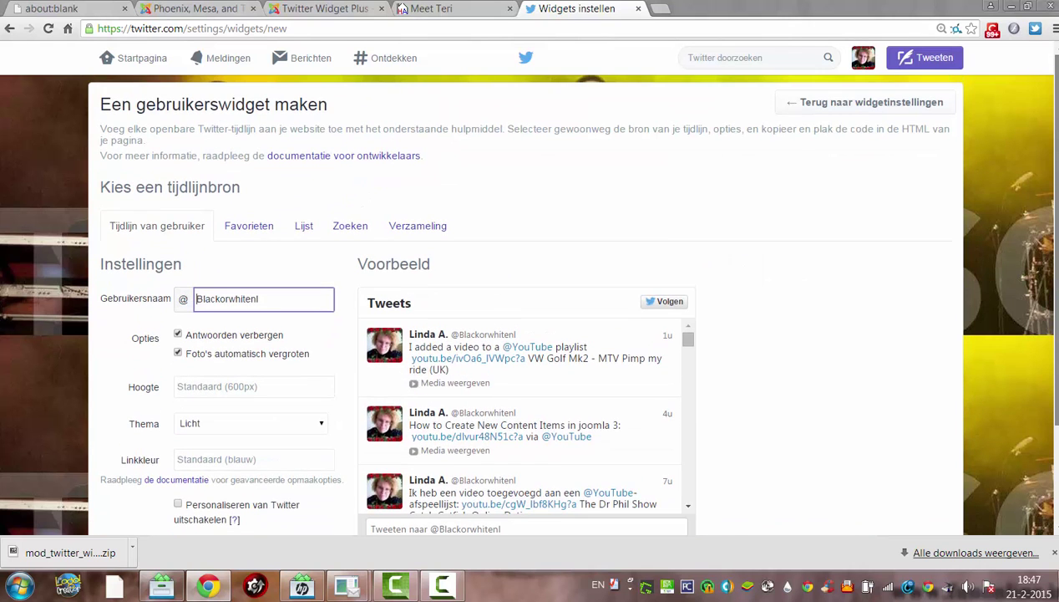
{"action": "scroll", "coordinate": [568, 300], "scroll_direction": "down", "scroll_amount": 2}
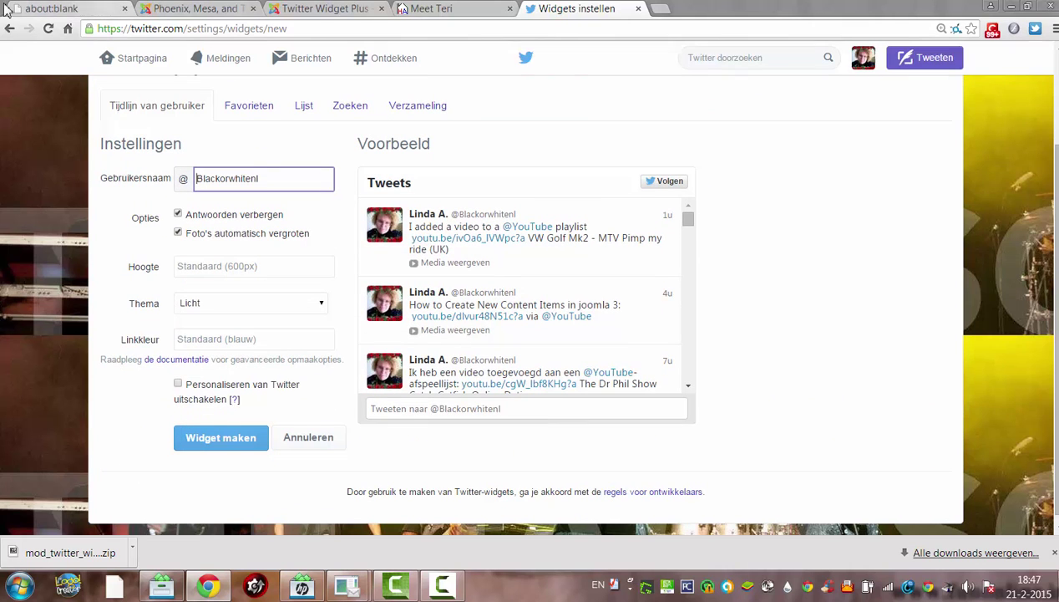
{"action": "left_click", "coordinate": [5, 35]}
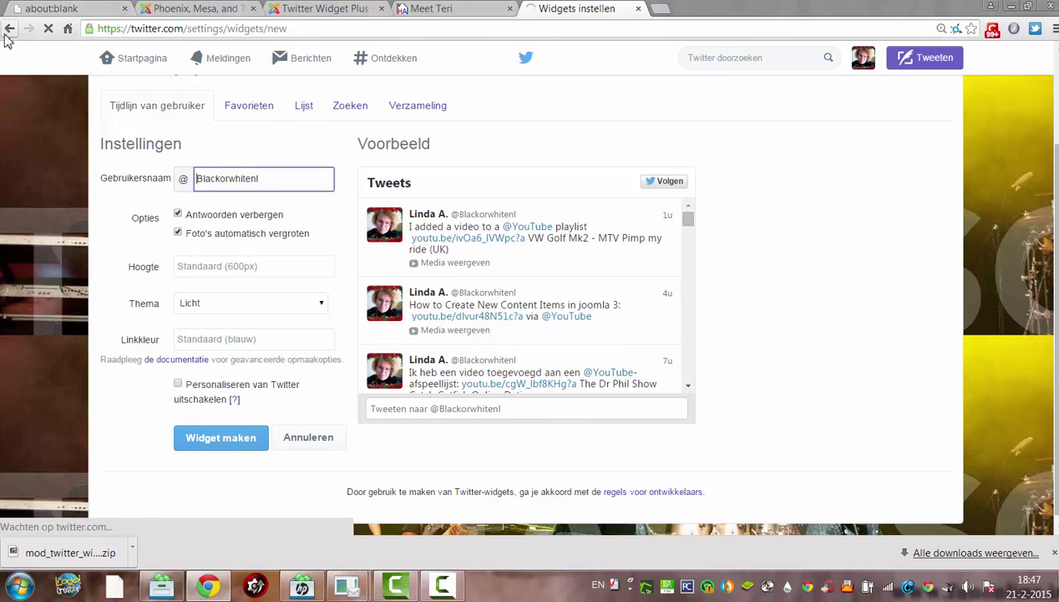
- Reopen the account's own widget for editing and copy its complete embed code
{"action": "scroll", "coordinate": [242, 99], "scroll_direction": "down", "scroll_amount": 1}
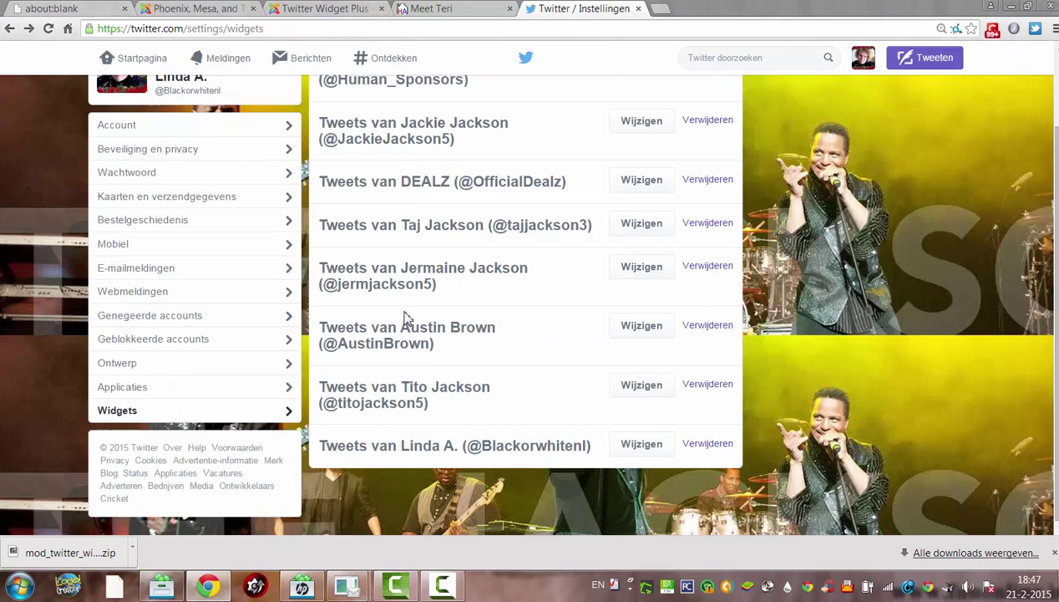
{"action": "left_click", "coordinate": [641, 444]}
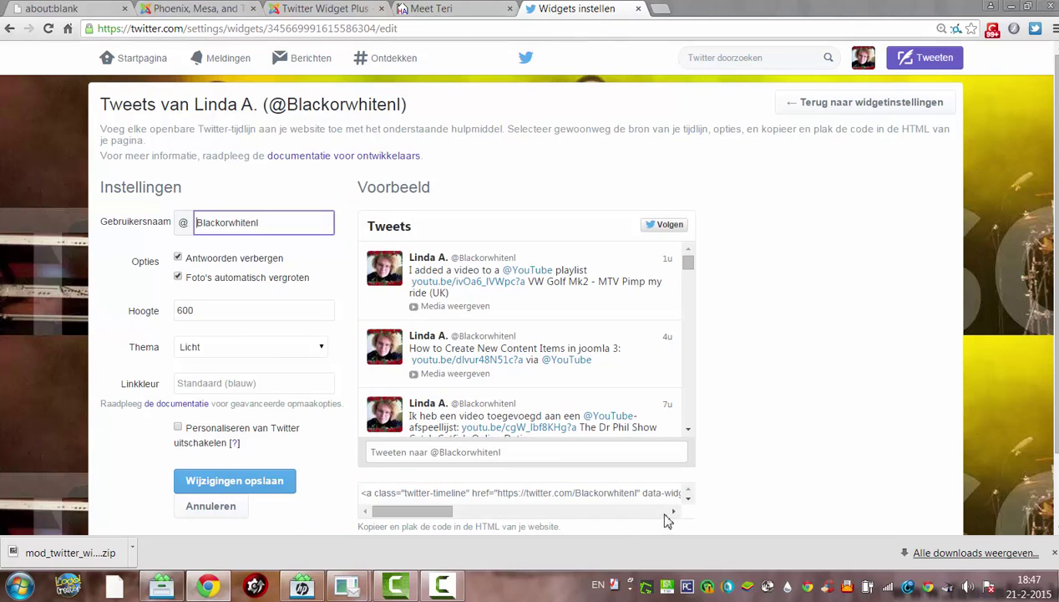
{"action": "scroll", "coordinate": [811, 378], "scroll_direction": "down", "scroll_amount": 2}
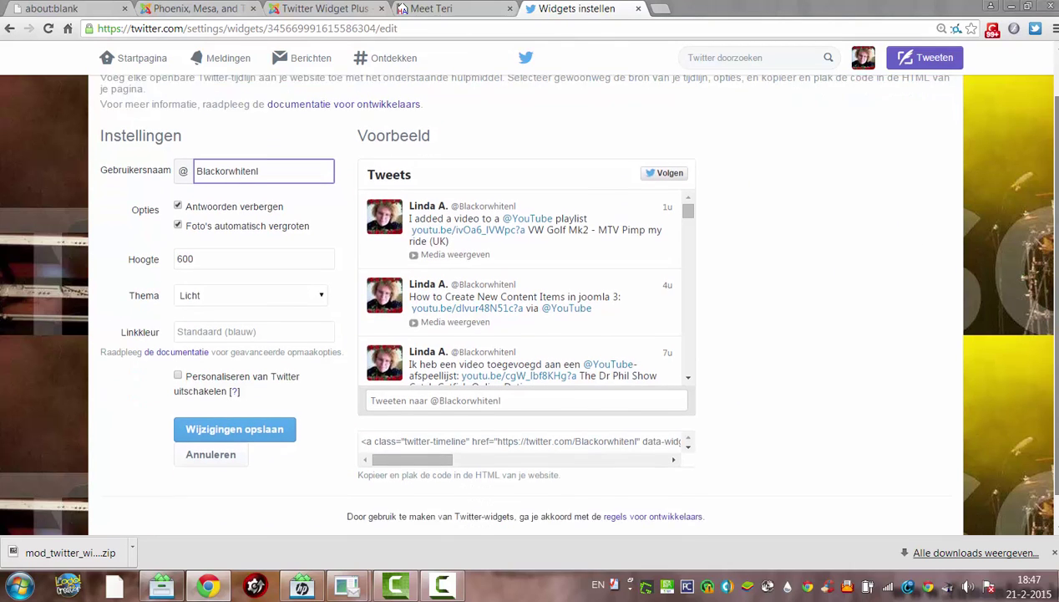
{"action": "left_click", "coordinate": [645, 413]}
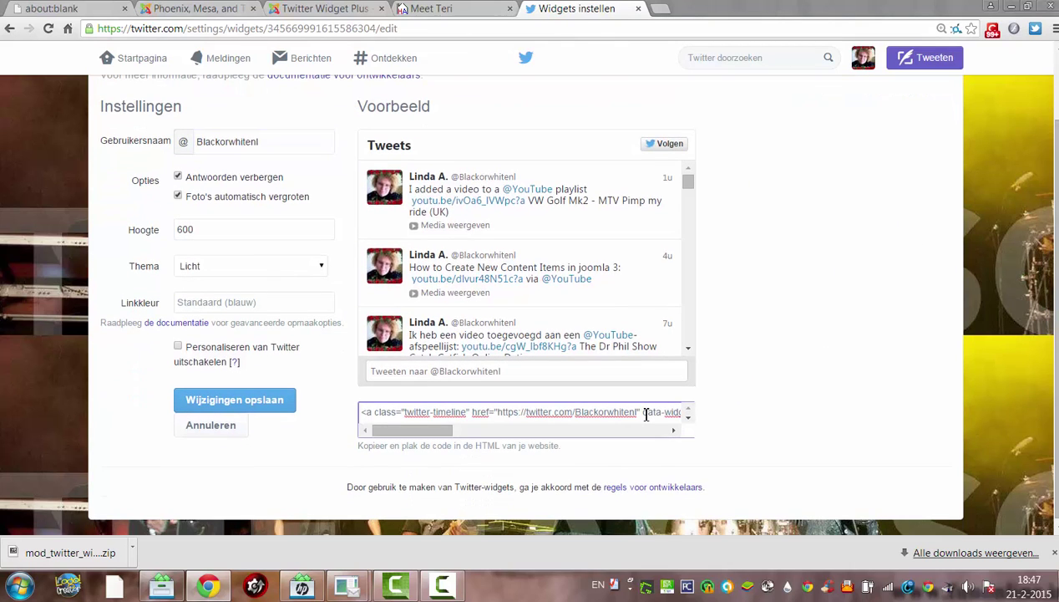
{"action": "key", "text": "ctrl+a"}
{"action": "key", "text": "alt+Tab"}
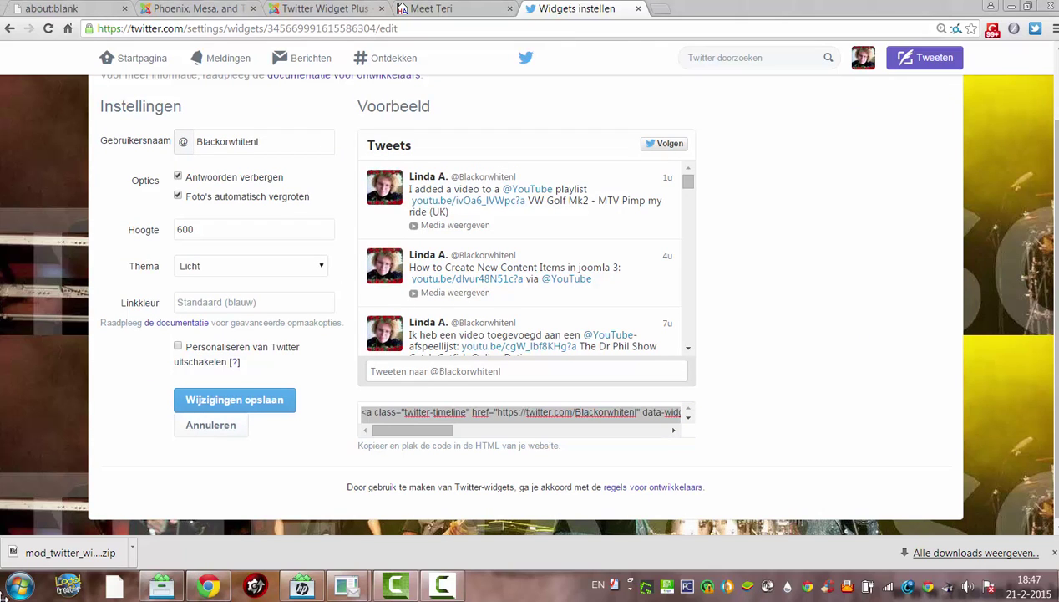
- Switch to a new, maximized Notepad (Kladblok) document and paste the widget's embed code into it
{"action": "left_click", "coordinate": [17, 587]}
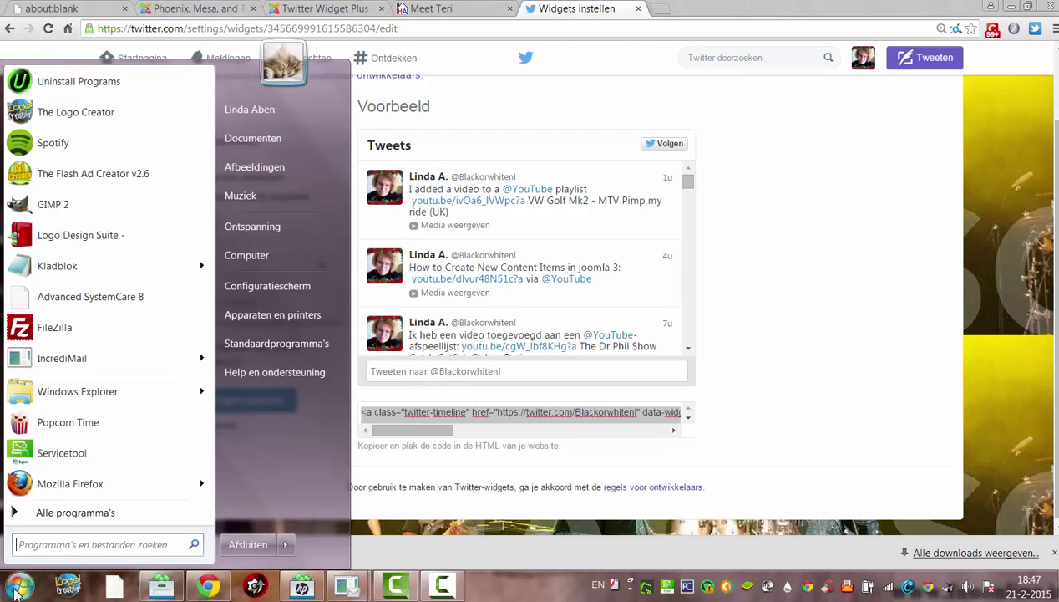
{"action": "left_click", "coordinate": [92, 267]}
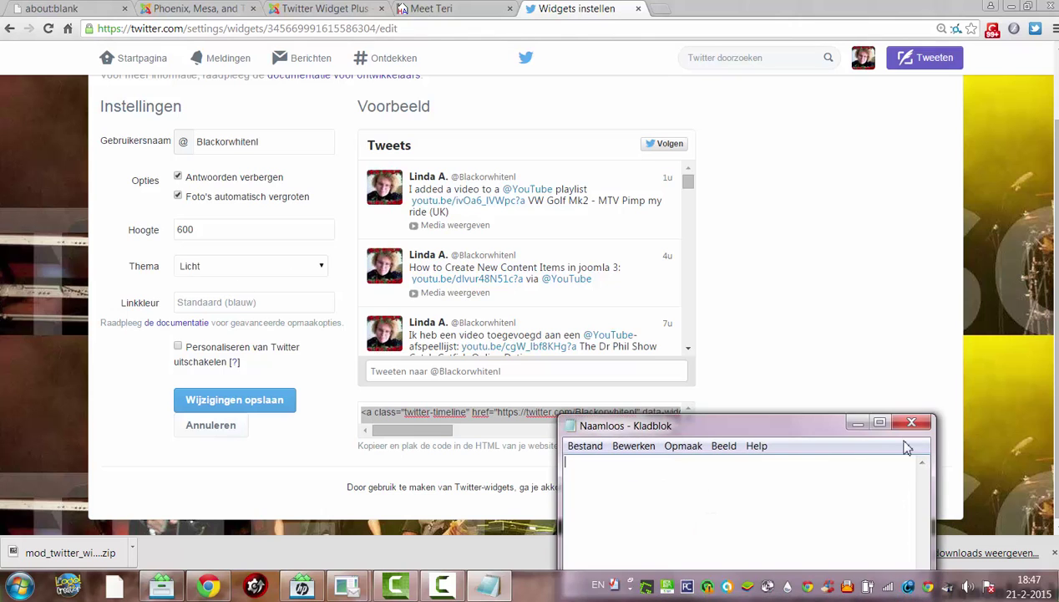
{"action": "left_click", "coordinate": [881, 423]}
{"action": "key", "text": "ctrl+v"}
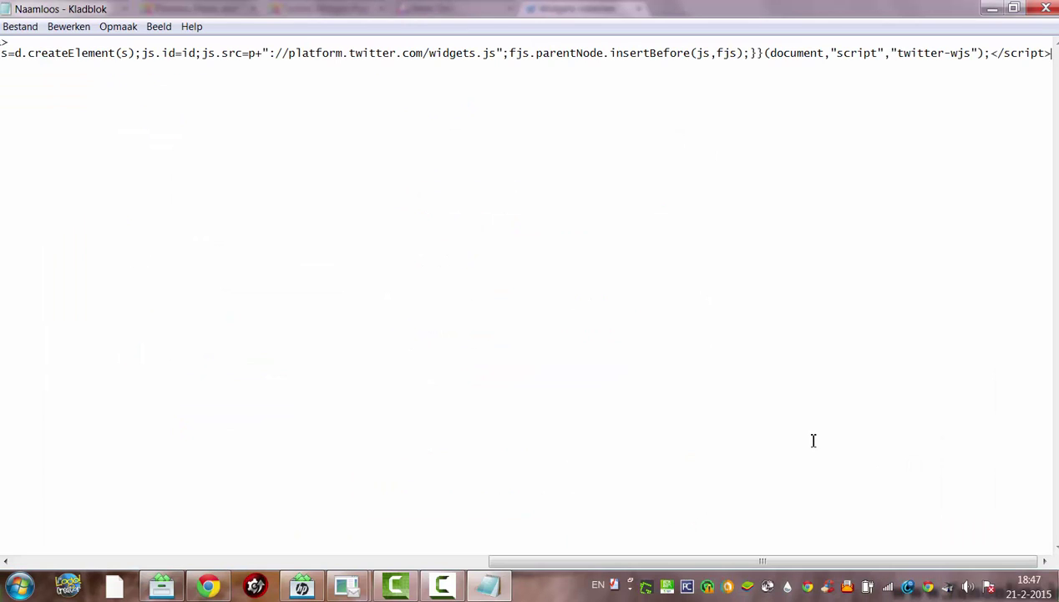
- Copy the data-widget-id number from the embed code in the Notepad document and put Notepad away
{"action": "left_click_drag", "start_coordinate": [526, 561], "coordinate": [264, 556]}
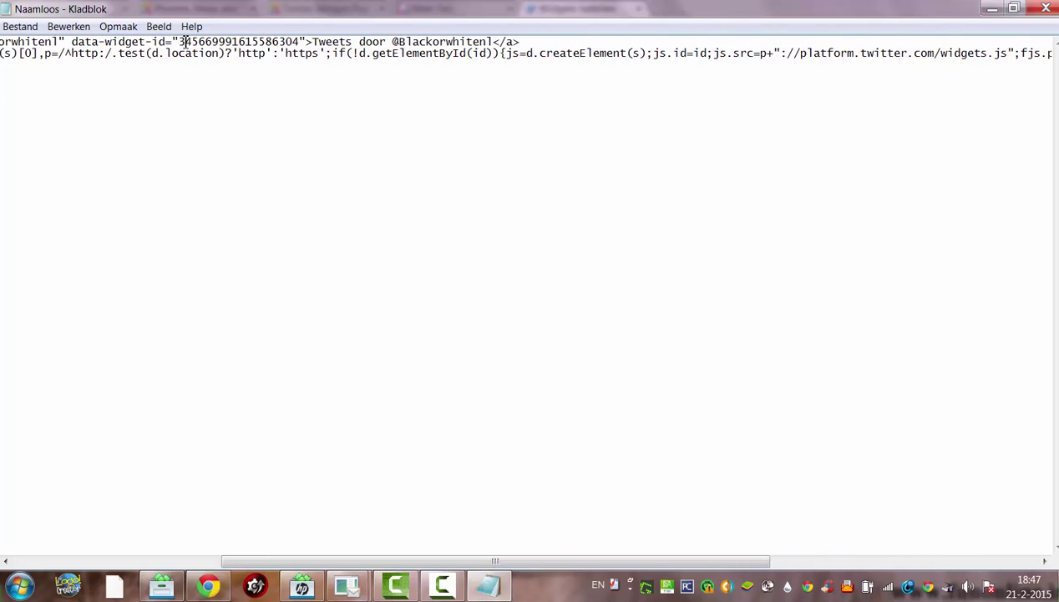
{"action": "left_click_drag", "start_coordinate": [181, 41], "coordinate": [290, 41]}
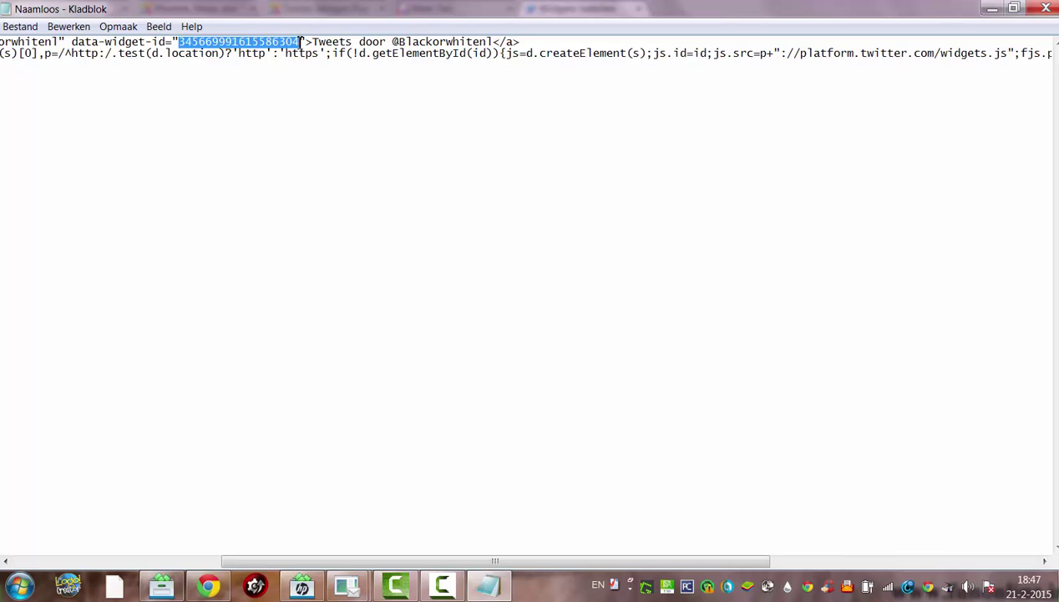
{"action": "left_click", "coordinate": [992, 7]}
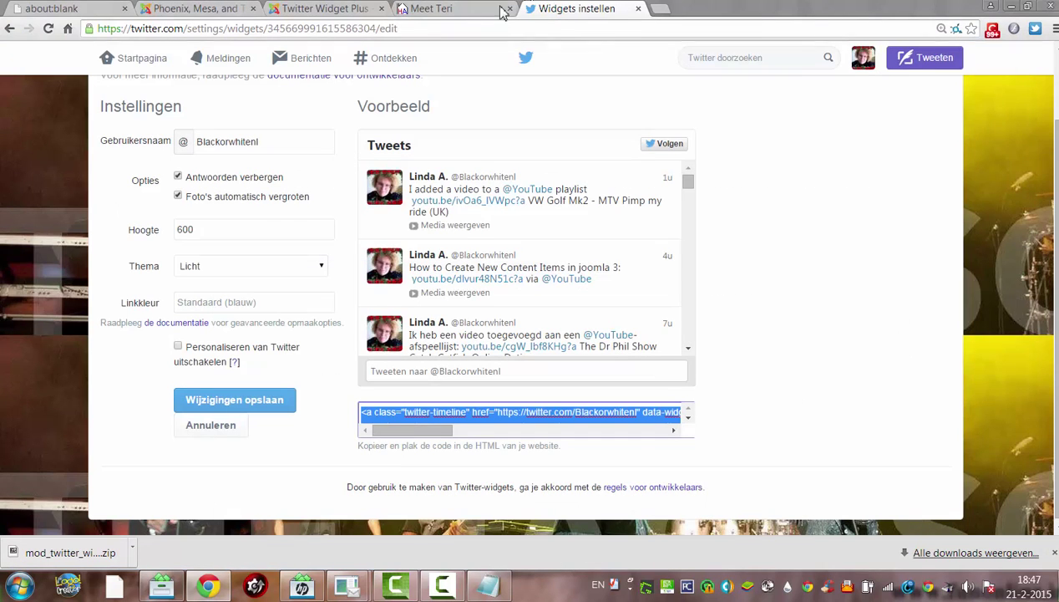
- Replace the Twitter Widget Id in the Joomla Twitter Widget Plus module with the copied widget ID
{"action": "left_click", "coordinate": [194, 12]}
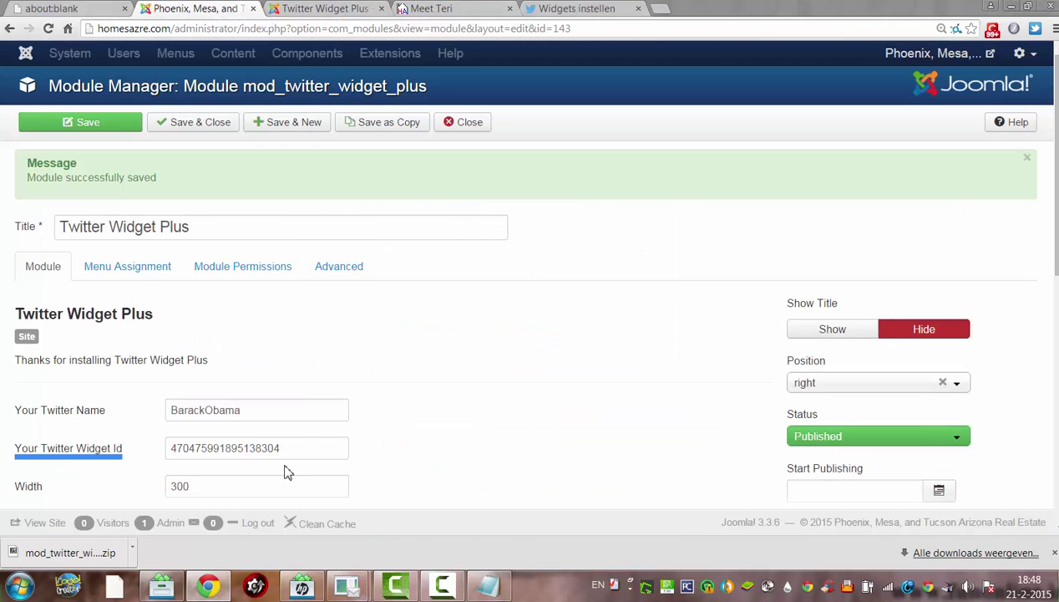
{"action": "double_click", "coordinate": [302, 443]}
{"action": "key", "text": "Delete"}
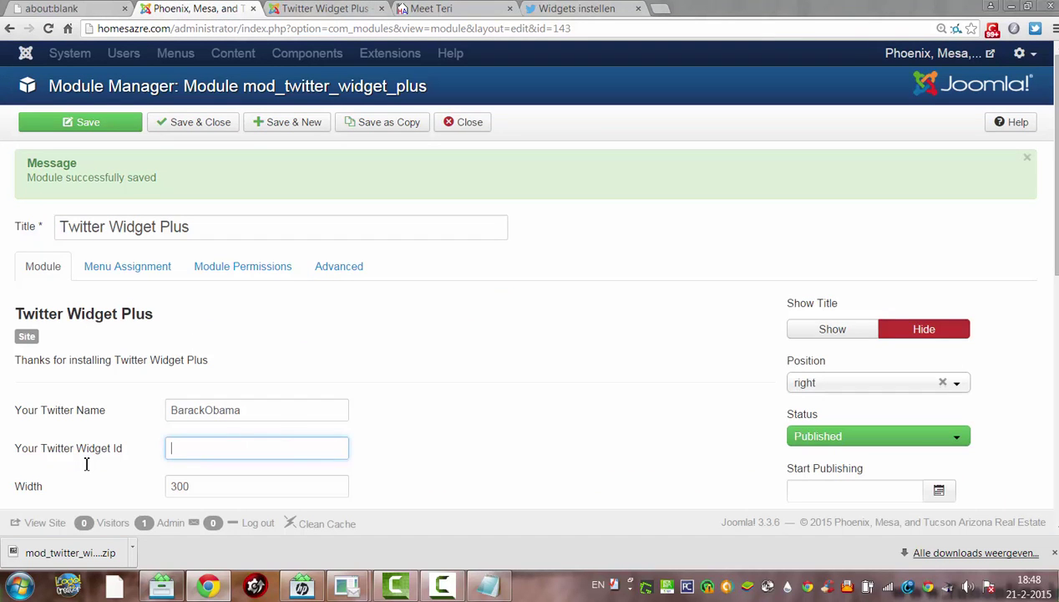
{"action": "key", "text": "ctrl+v"}
- Set the module's Twitter name to Blackorwhite and save the module
{"action": "left_click_drag", "start_coordinate": [255, 407], "coordinate": [180, 415]}
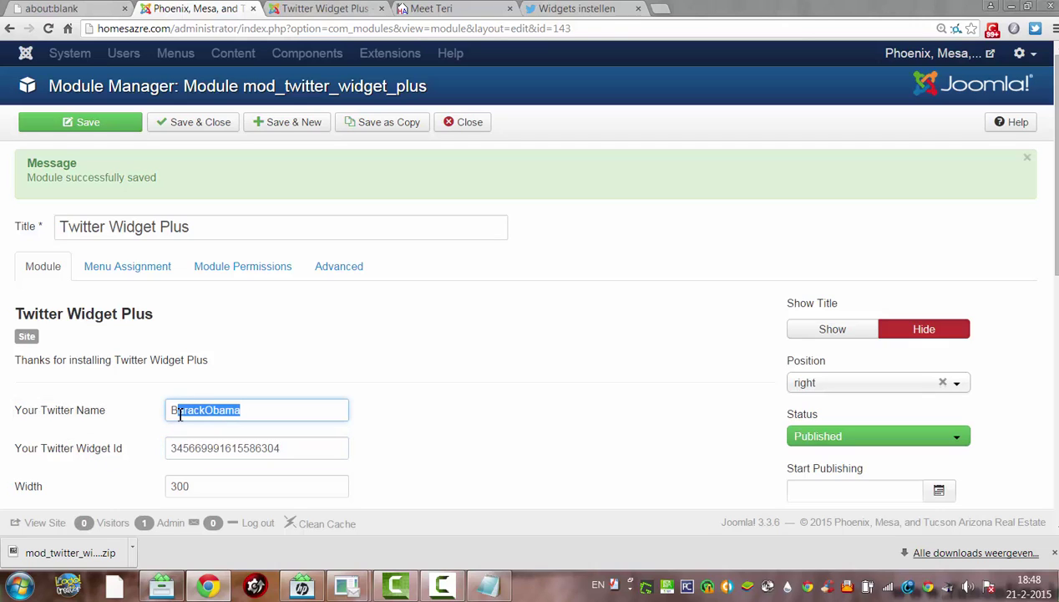
{"action": "key", "text": "BackSpace"}
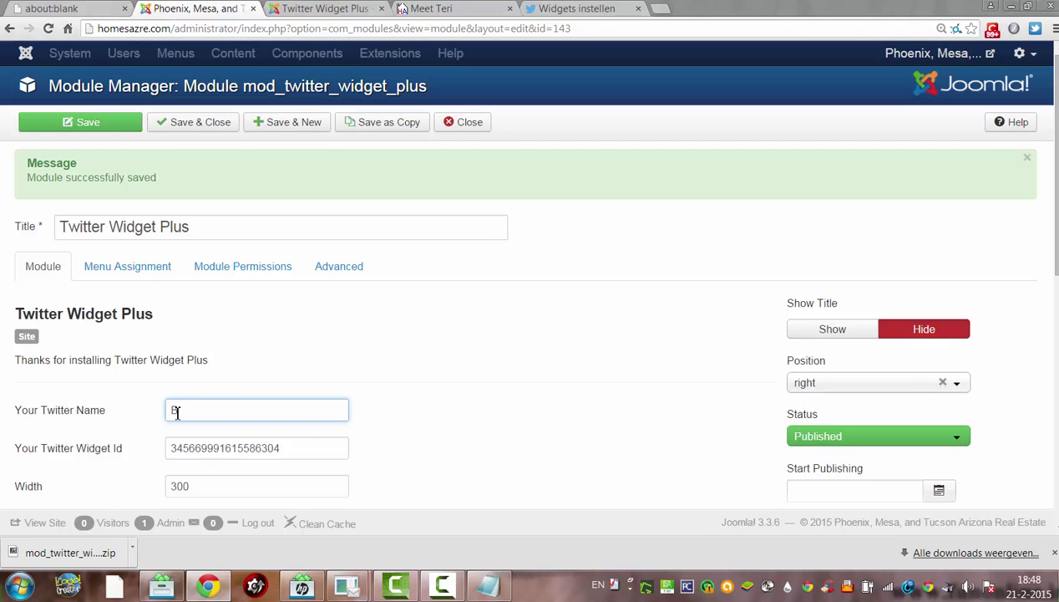
{"action": "type", "text": "ackorwhite"}
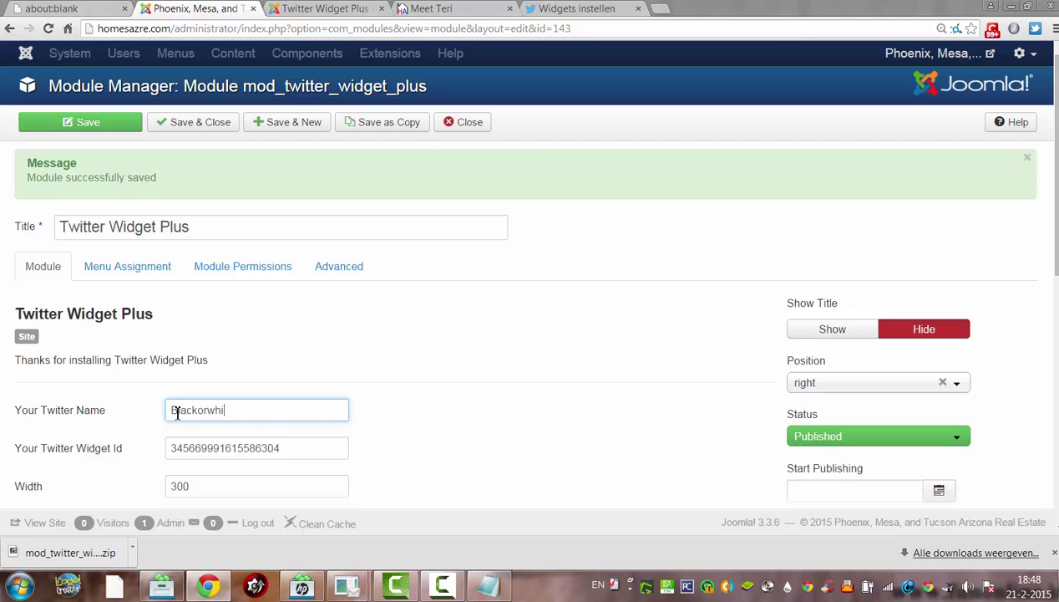
{"action": "left_click", "coordinate": [90, 123]}
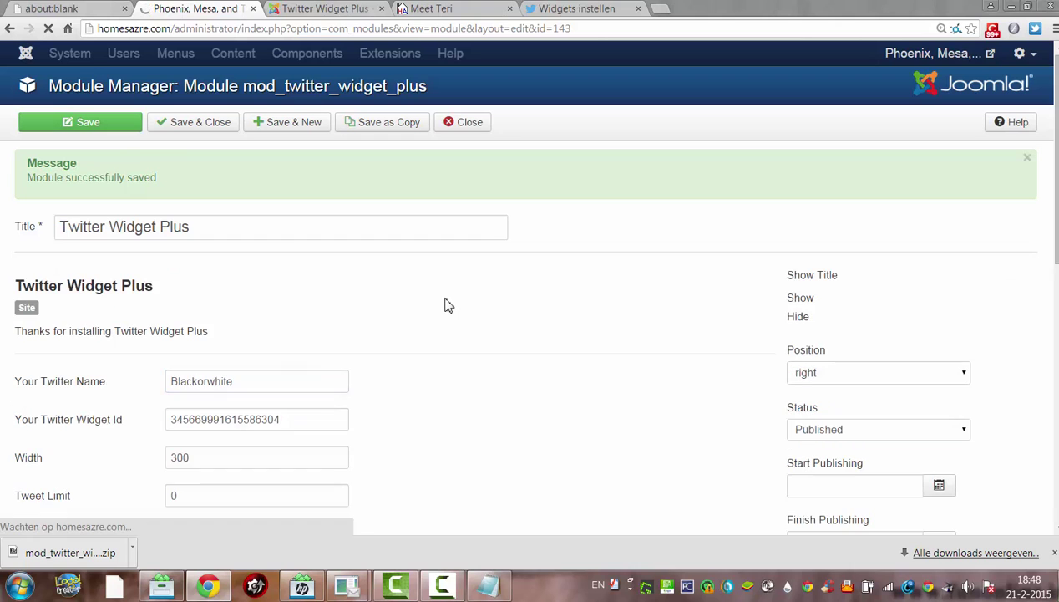
- Reload the website's Meet Us page and check which account's tweets the Twitter widget displays
{"action": "left_click", "coordinate": [439, 10]}
{"action": "key", "text": "F5"}
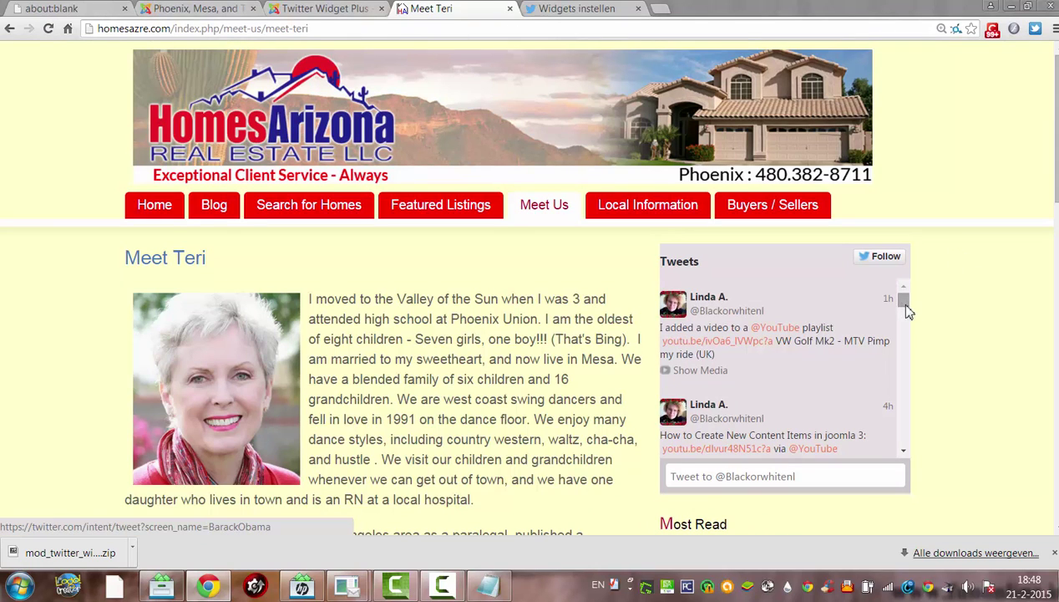
{"action": "left_click_drag", "start_coordinate": [908, 311], "coordinate": [909, 285]}
{"action": "left_click_drag", "start_coordinate": [902, 298], "coordinate": [901, 272]}
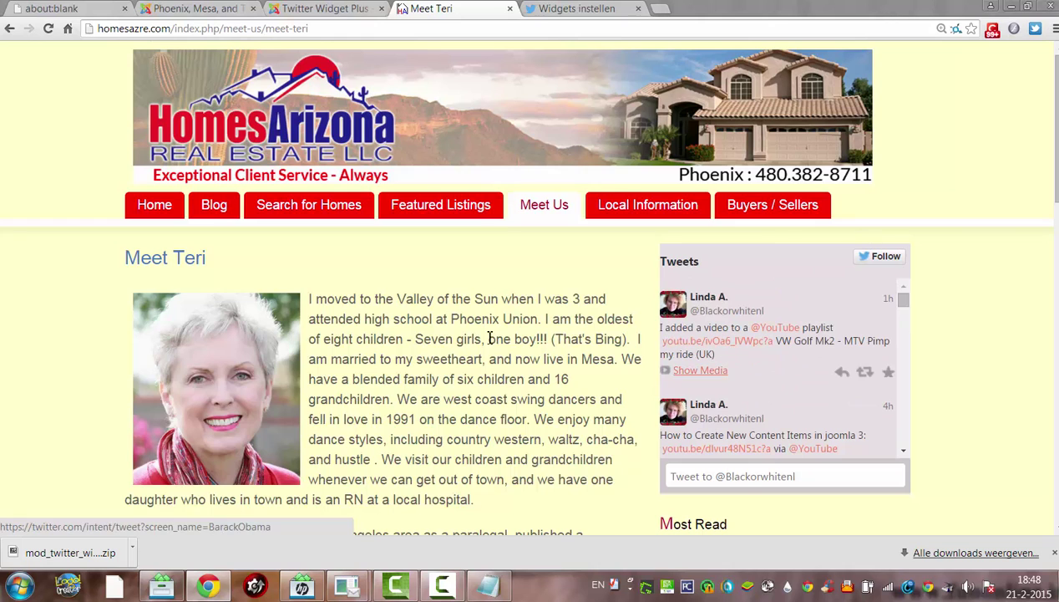
{"action": "left_click_drag", "start_coordinate": [433, 247], "coordinate": [433, 293]}
{"action": "left_click", "coordinate": [433, 291]}
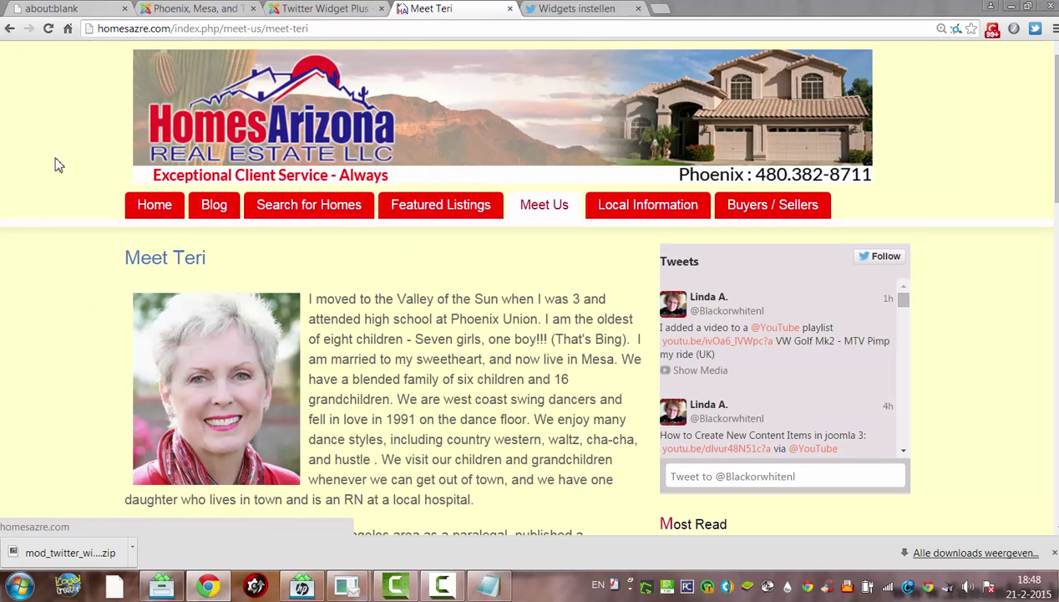
- Return to the Twitter Widget Plus module settings and change the background color to light yellow-green #ebf09e
{"action": "left_click", "coordinate": [302, 9]}
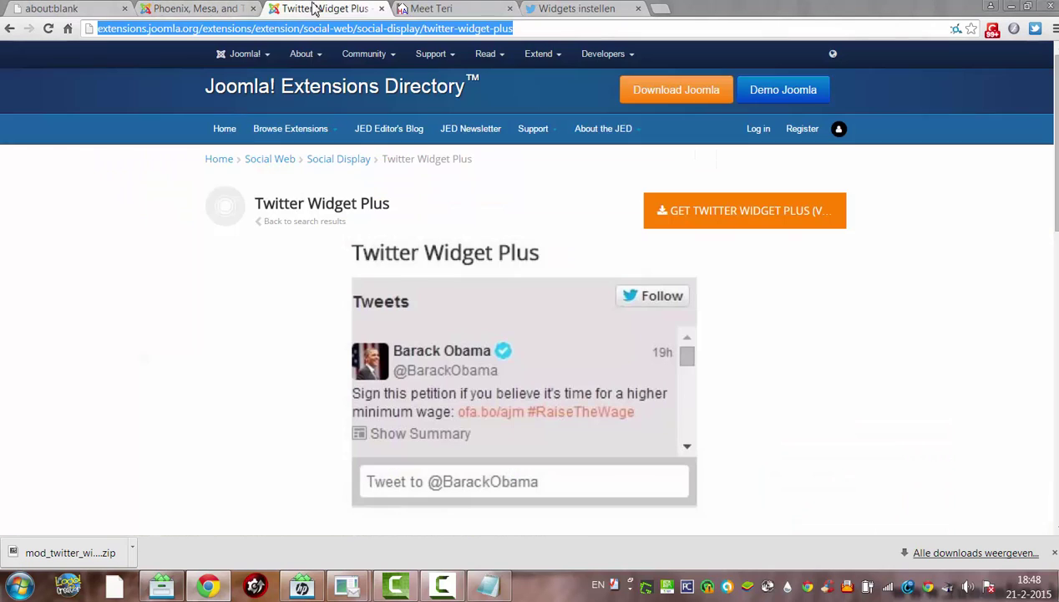
{"action": "left_click", "coordinate": [188, 9]}
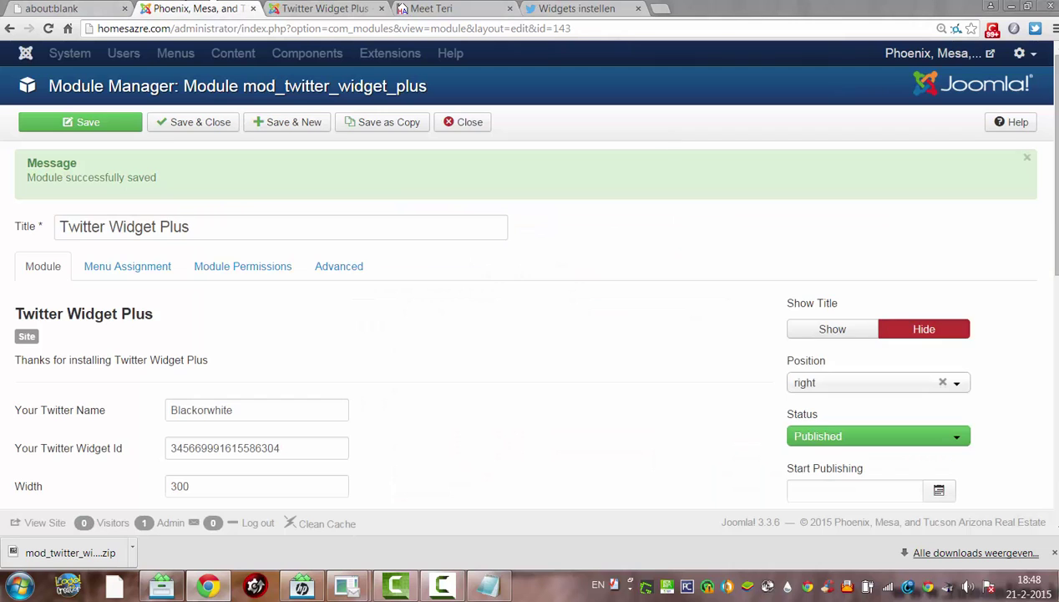
{"action": "scroll", "coordinate": [535, 334], "scroll_direction": "down", "scroll_amount": 2}
{"action": "scroll", "coordinate": [535, 334], "scroll_direction": "down", "scroll_amount": 5}
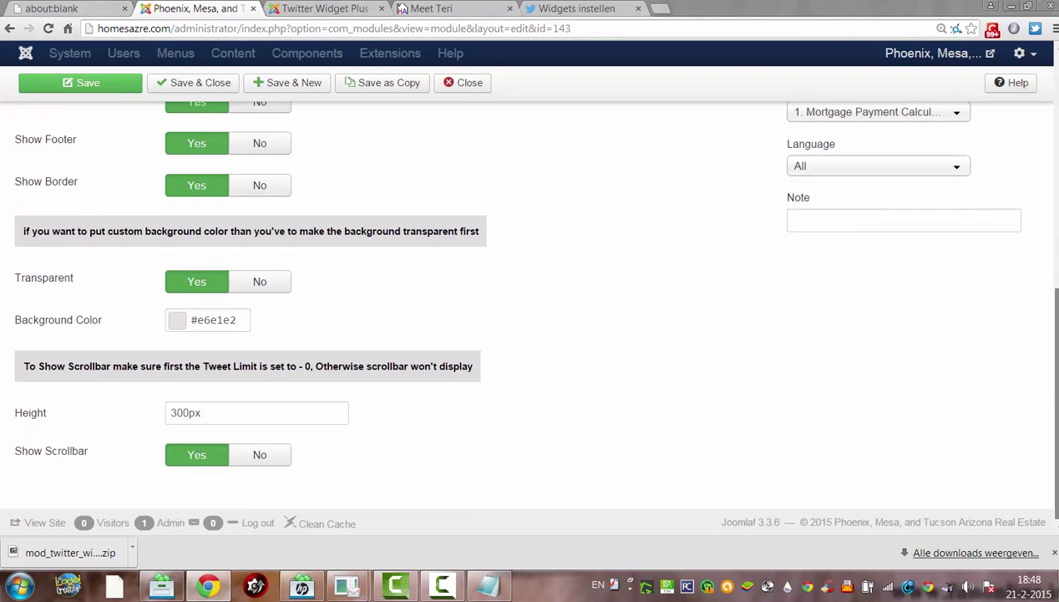
{"action": "left_click", "coordinate": [179, 324]}
{"action": "left_click", "coordinate": [326, 360]}
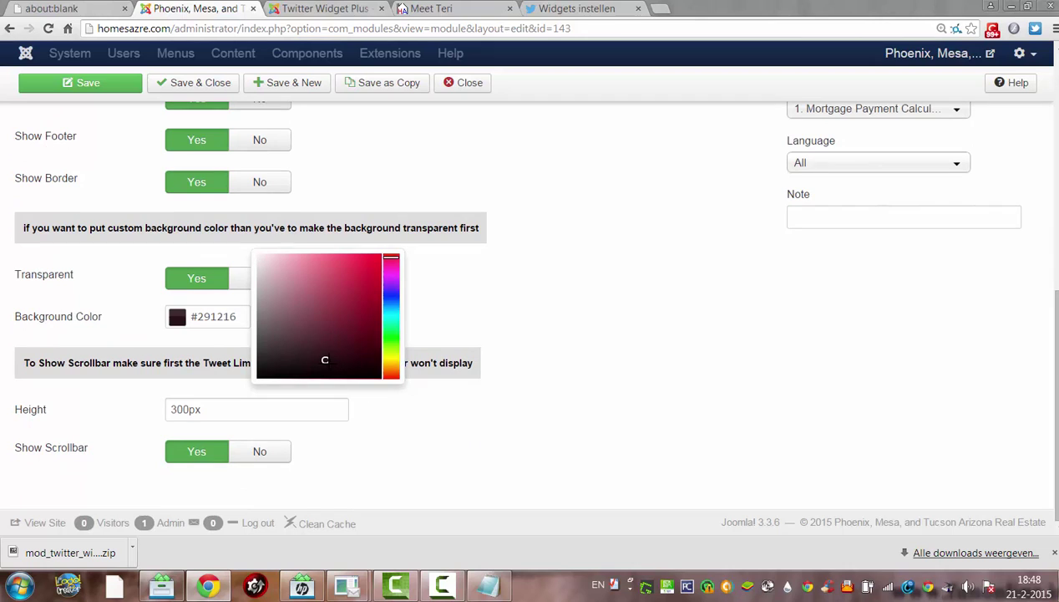
{"action": "left_click", "coordinate": [391, 361]}
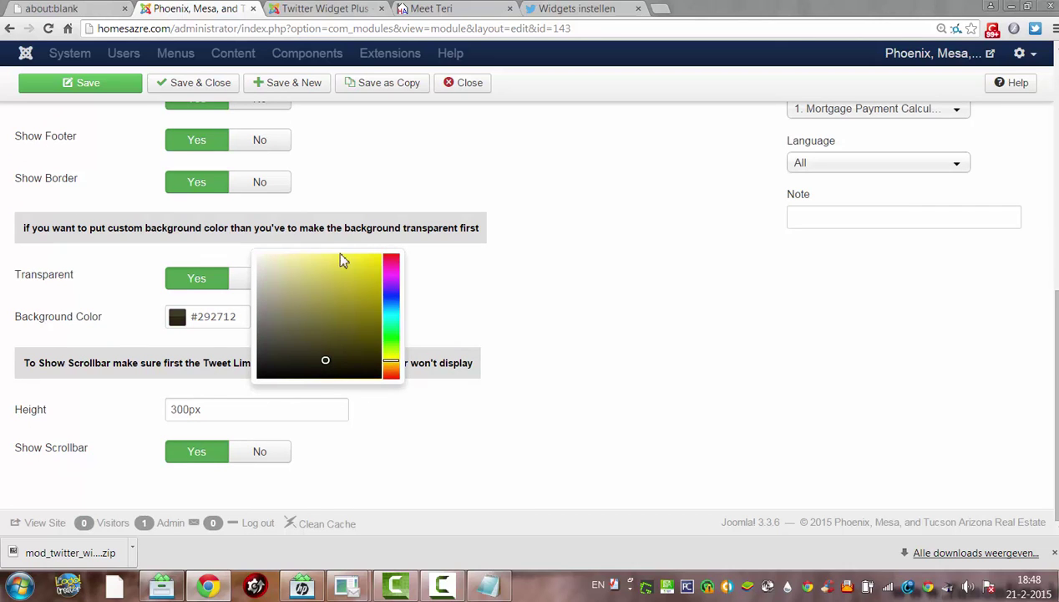
{"action": "left_click_drag", "start_coordinate": [341, 260], "coordinate": [280, 264]}
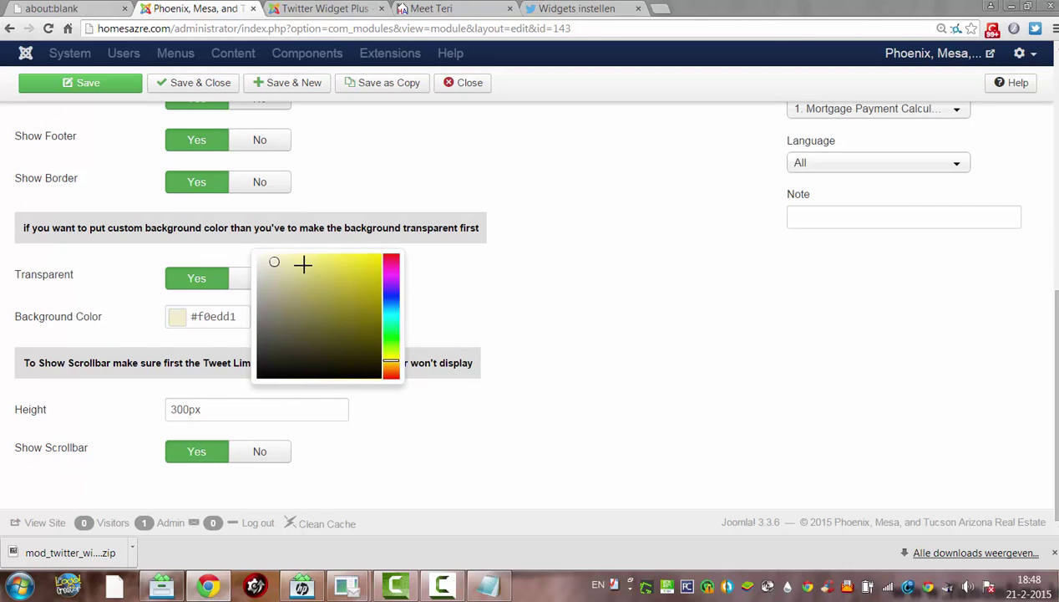
{"action": "left_click", "coordinate": [300, 263]}
{"action": "left_click", "coordinate": [391, 356]}
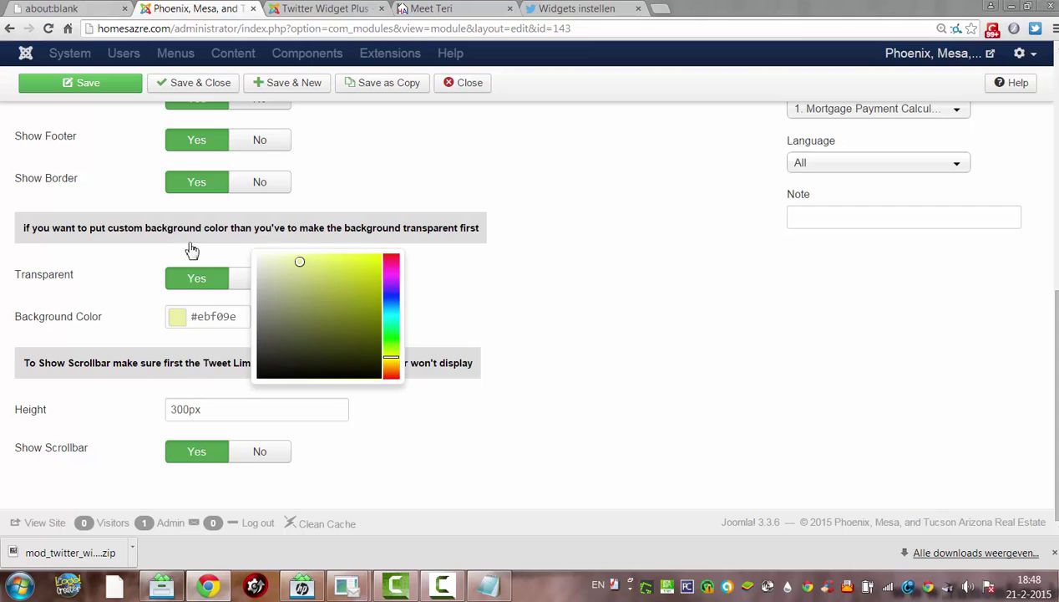
- Shift the background color's hue to light yellow #f0eb9e and save the module
{"action": "left_click", "coordinate": [392, 360]}
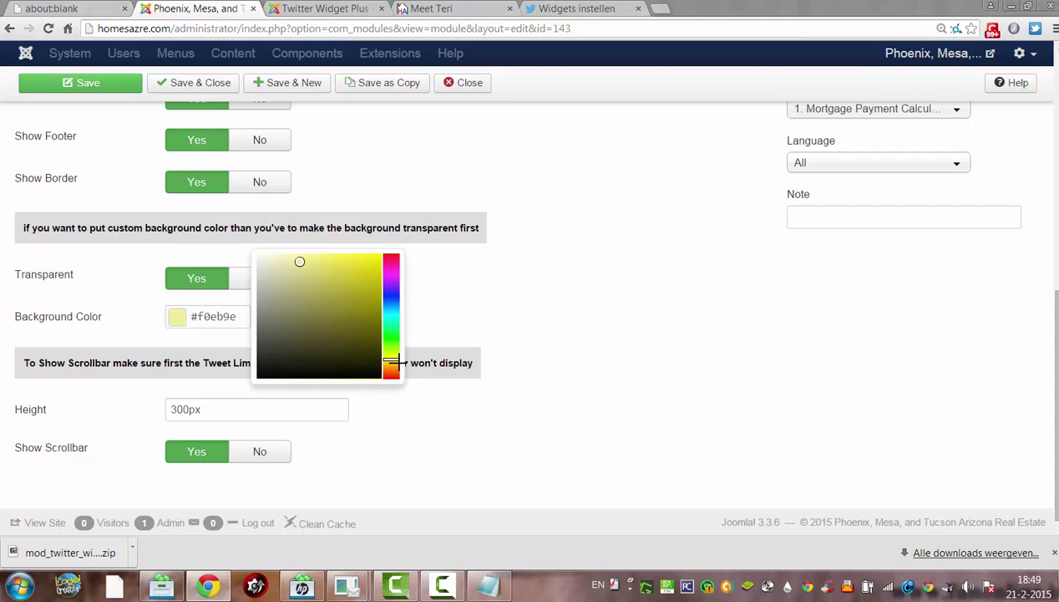
{"action": "left_click", "coordinate": [398, 355]}
{"action": "left_click", "coordinate": [398, 361]}
{"action": "left_click", "coordinate": [216, 317]}
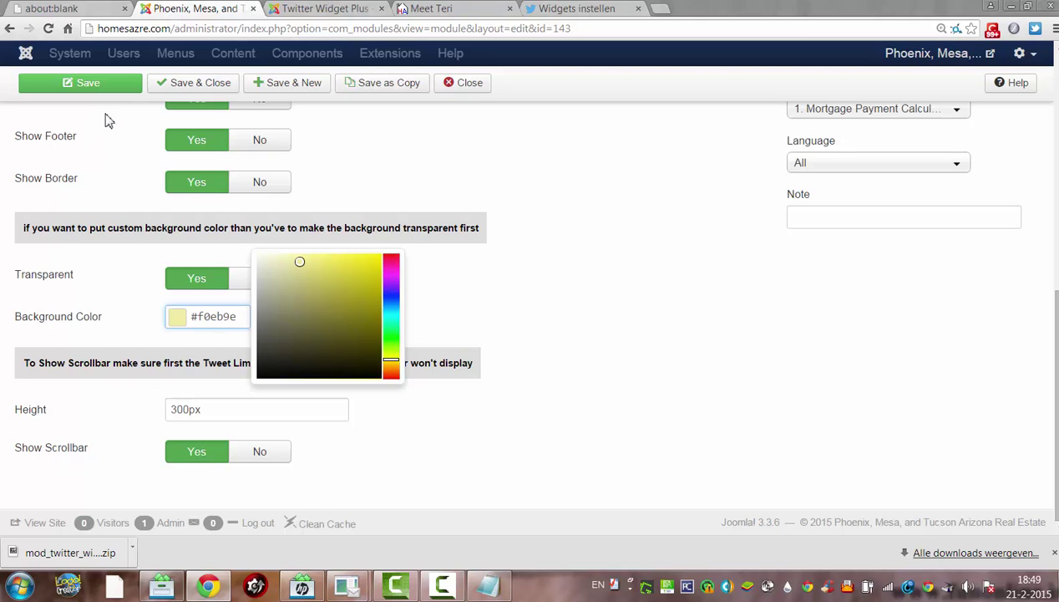
{"action": "left_click", "coordinate": [84, 92]}
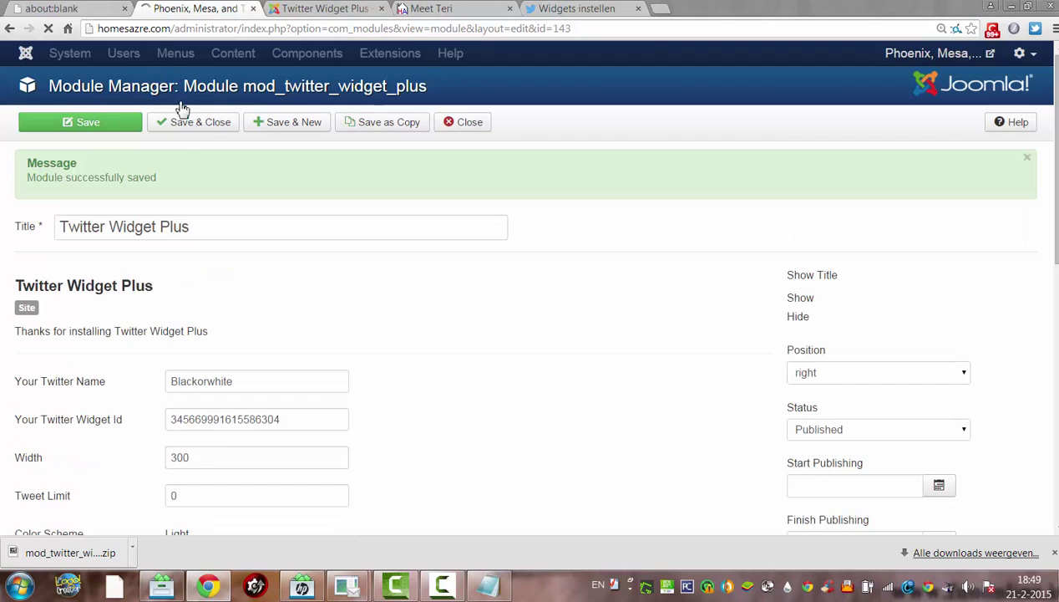
- Reload the Meet Us page and compare the Twitter widget's new background color with the page background
{"action": "left_click", "coordinate": [435, 9]}
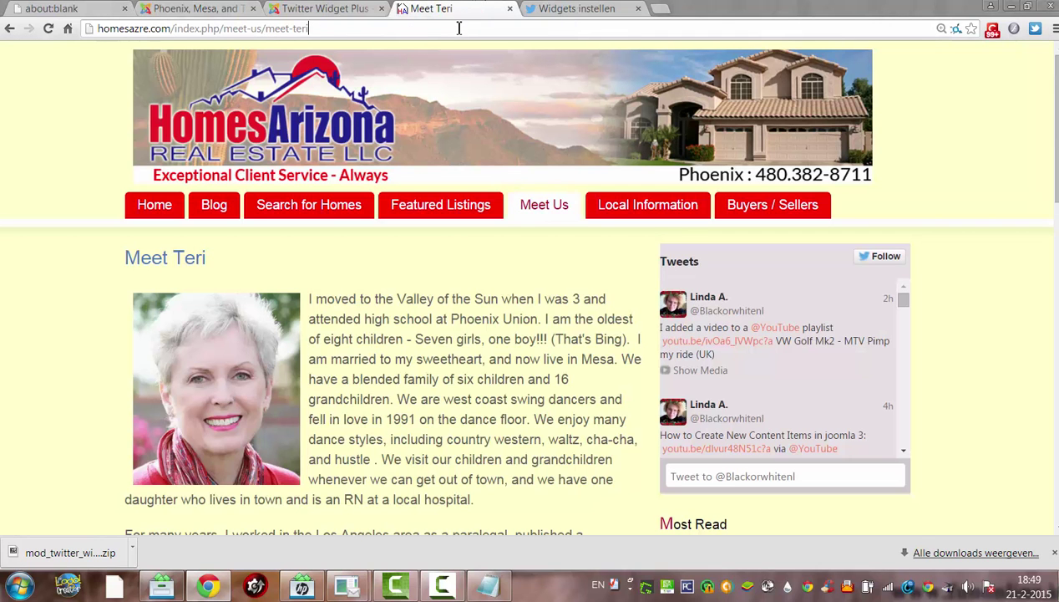
{"action": "left_click", "coordinate": [459, 29]}
{"action": "key", "text": "Return"}
{"action": "scroll", "coordinate": [953, 382], "scroll_direction": "down", "scroll_amount": 1}
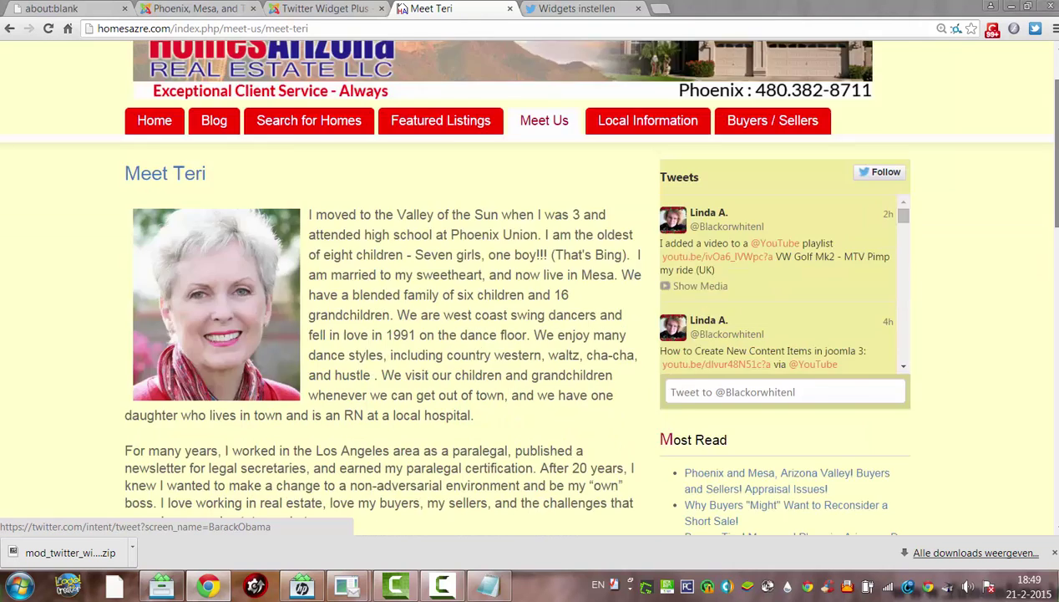
{"action": "scroll", "coordinate": [1058, 159], "scroll_direction": "down", "scroll_amount": 3}
{"action": "scroll", "coordinate": [1057, 159], "scroll_direction": "up", "scroll_amount": 3}
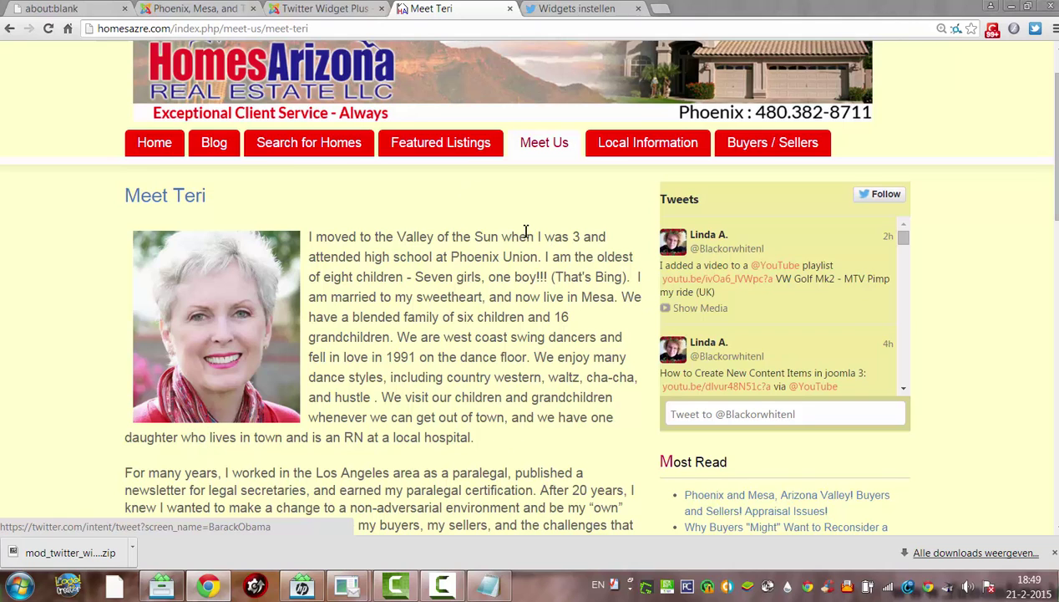
- Fine-tune the hue of the Twitter Widget Plus module's background color within the yellow range and save the module
{"action": "left_click", "coordinate": [320, 10]}
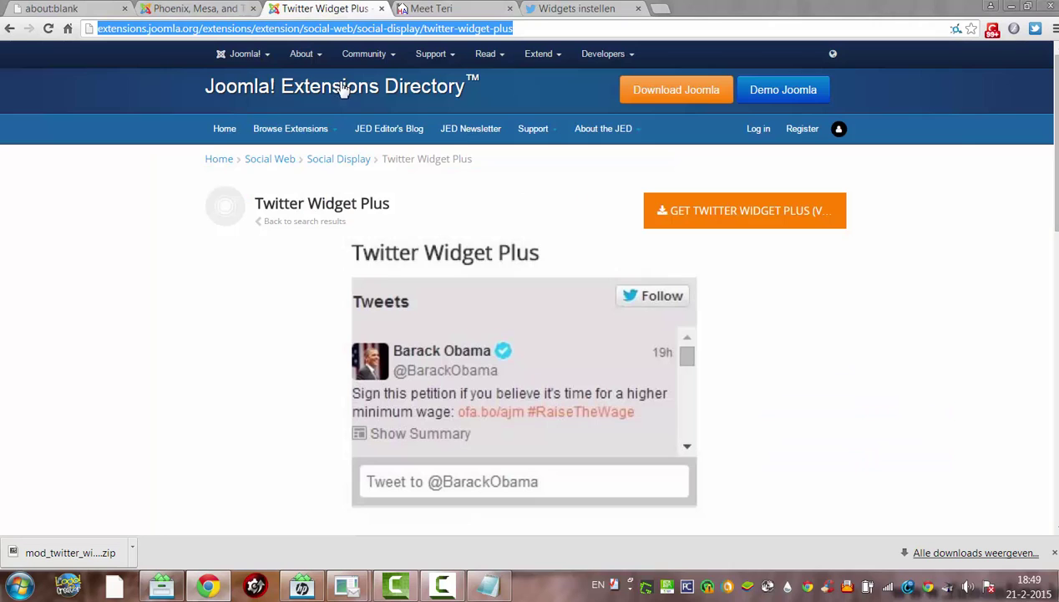
{"action": "left_click", "coordinate": [232, 7]}
{"action": "scroll", "coordinate": [396, 485], "scroll_direction": "down", "scroll_amount": 10}
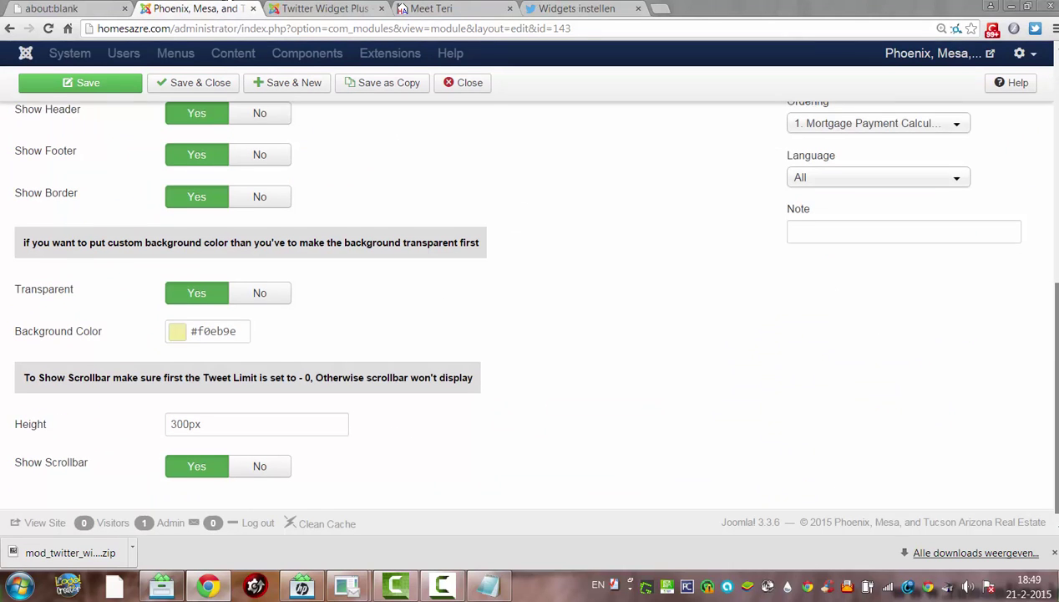
{"action": "left_click", "coordinate": [225, 318]}
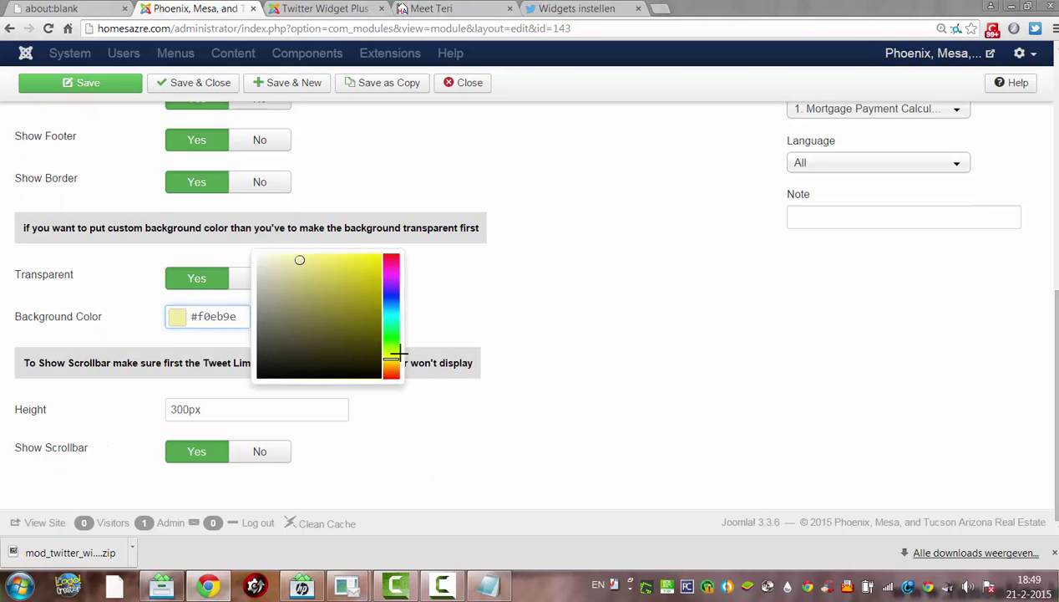
{"action": "left_click_drag", "start_coordinate": [391, 352], "coordinate": [391, 362]}
{"action": "left_click", "coordinate": [70, 87]}
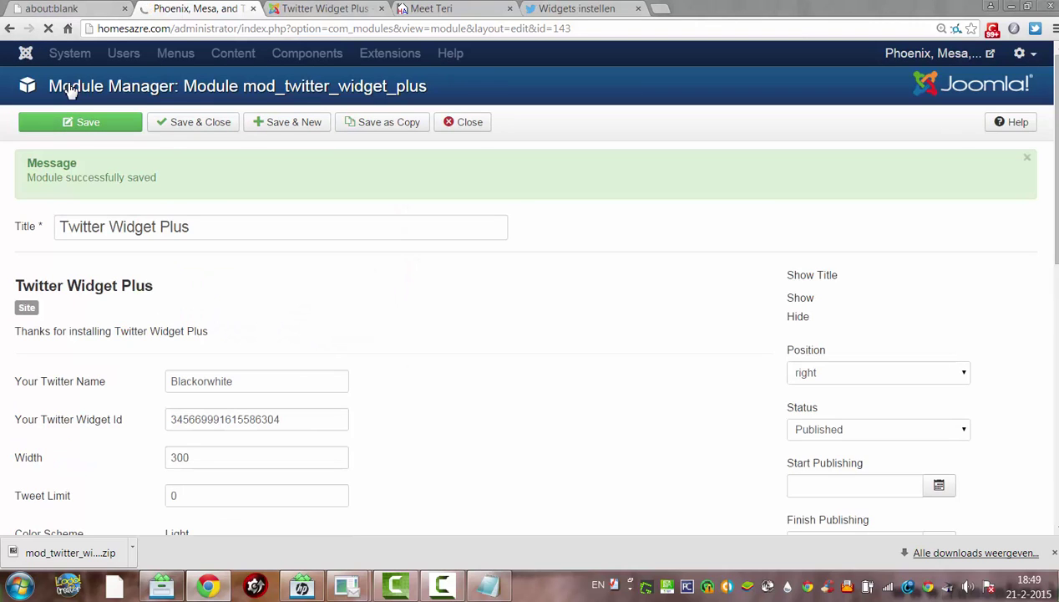
- Reload the Meet Us page again and examine the Twitter widget with its adjusted background and scrollbar
{"action": "left_click", "coordinate": [439, 16]}
{"action": "left_click", "coordinate": [440, 27]}
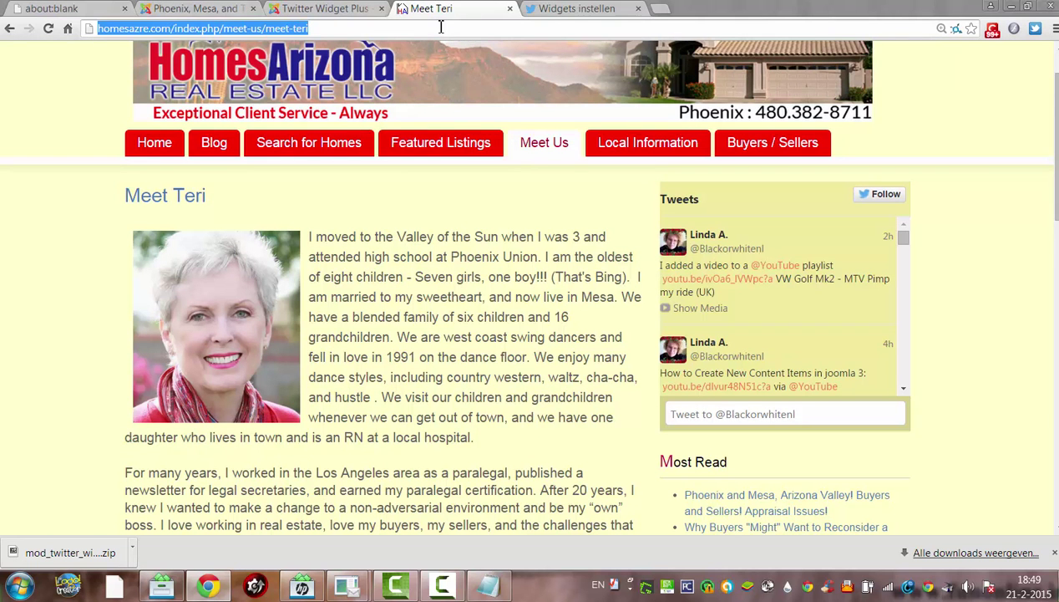
{"action": "key", "text": "Return"}
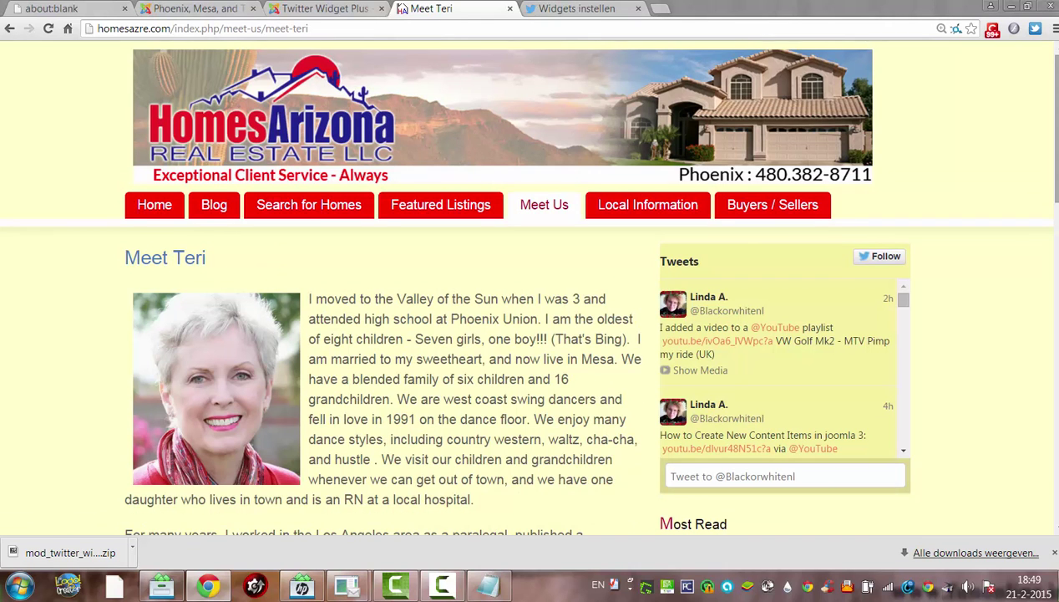
{"action": "scroll", "coordinate": [526, 334], "scroll_direction": "down", "scroll_amount": 2}
{"action": "scroll", "coordinate": [1058, 107], "scroll_direction": "up", "scroll_amount": 2}
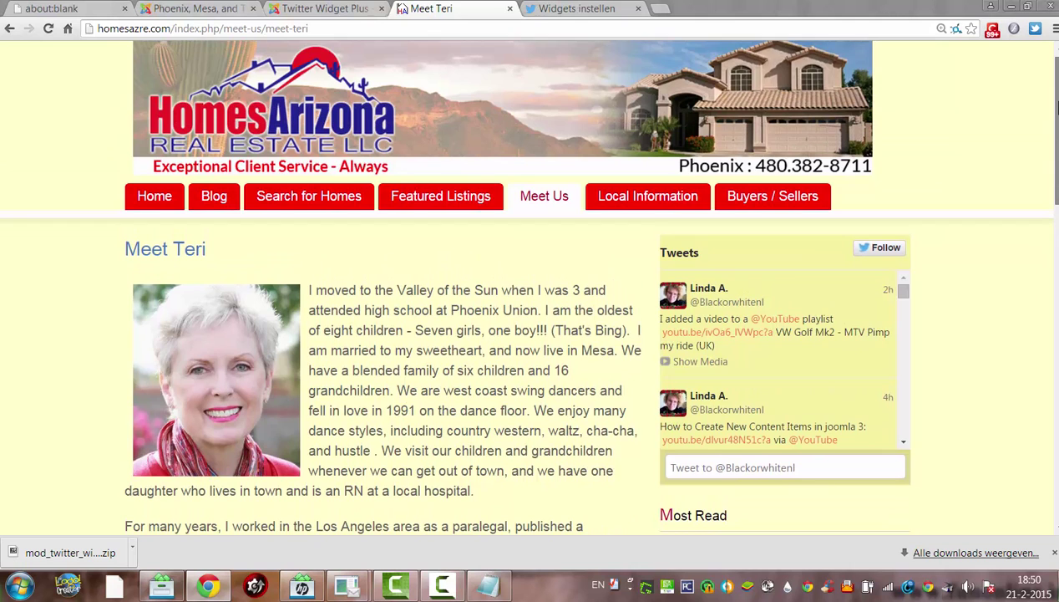
{"action": "scroll", "coordinate": [1057, 107], "scroll_direction": "down", "scroll_amount": 4}
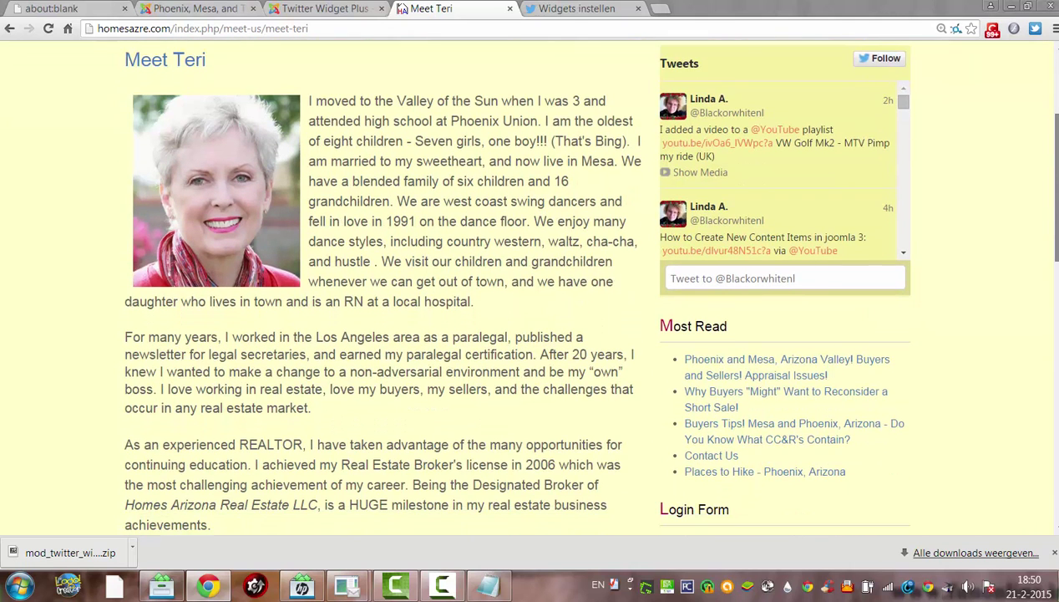
{"action": "scroll", "coordinate": [585, 284], "scroll_direction": "up", "scroll_amount": 2}
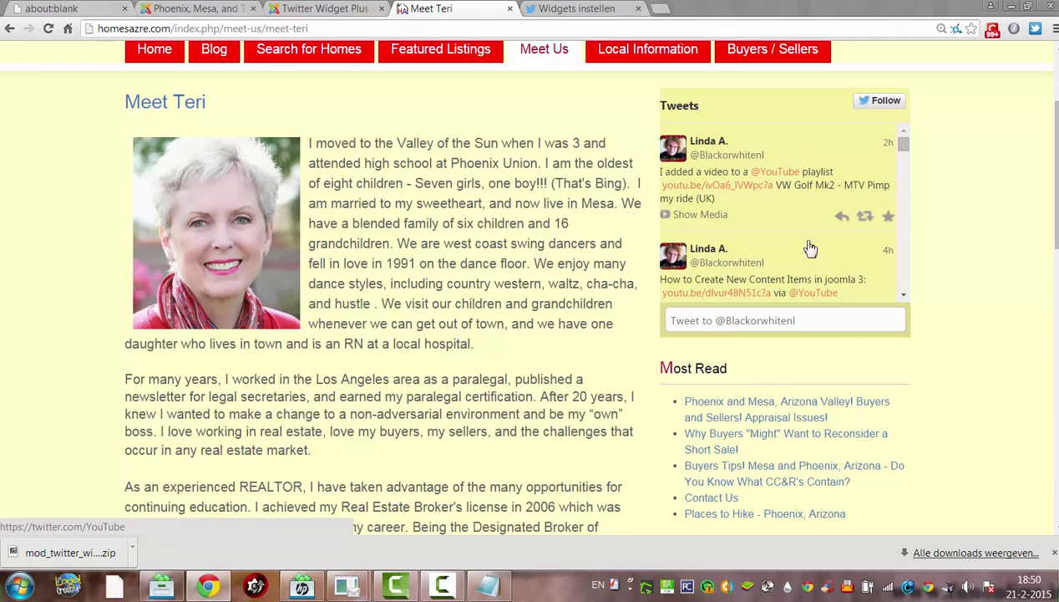
{"action": "mouse_move", "coordinate": [901, 149]}
{"action": "left_mouse_down"}
{"action": "mouse_move", "coordinate": [901, 189]}
{"action": "mouse_move", "coordinate": [901, 148]}
{"action": "left_mouse_up"}
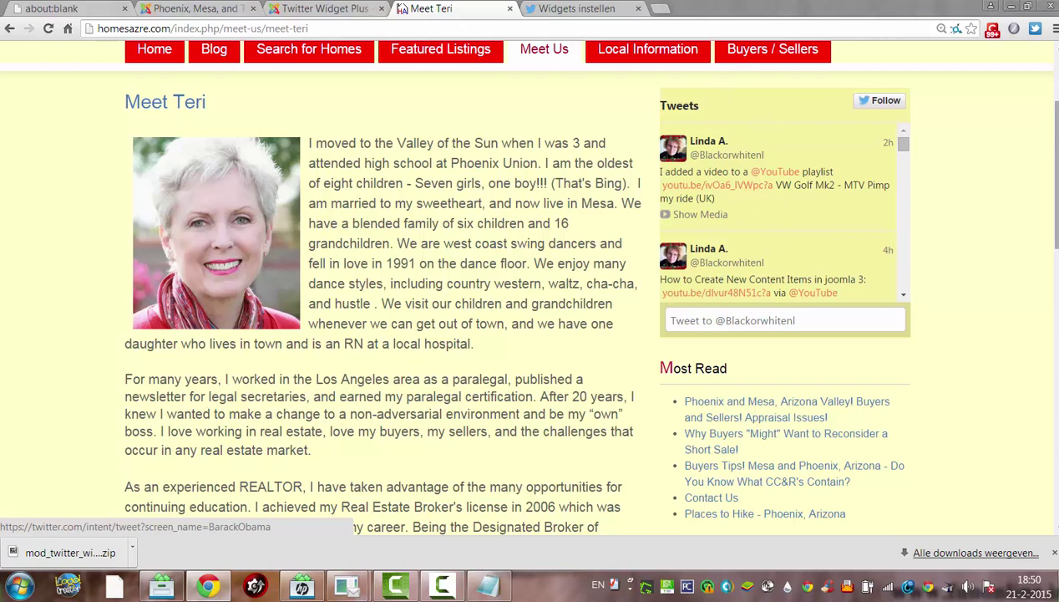
- Set the Twitter Widget Plus module's status to Unpublished, and save and close the module
{"action": "mouse_move", "coordinate": [1054, 171]}
{"action": "left_mouse_down"}
{"action": "mouse_move", "coordinate": [1054, 380]}
{"action": "mouse_move", "coordinate": [1054, 111]}
{"action": "mouse_move", "coordinate": [1055, 172]}
{"action": "left_mouse_up"}
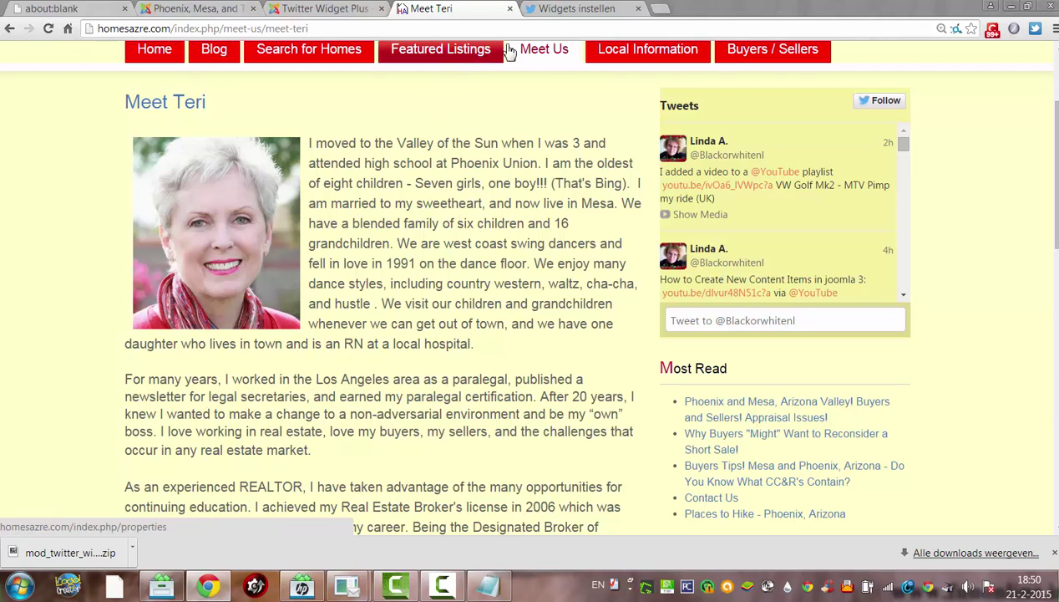
{"action": "mouse_move", "coordinate": [554, 59]}
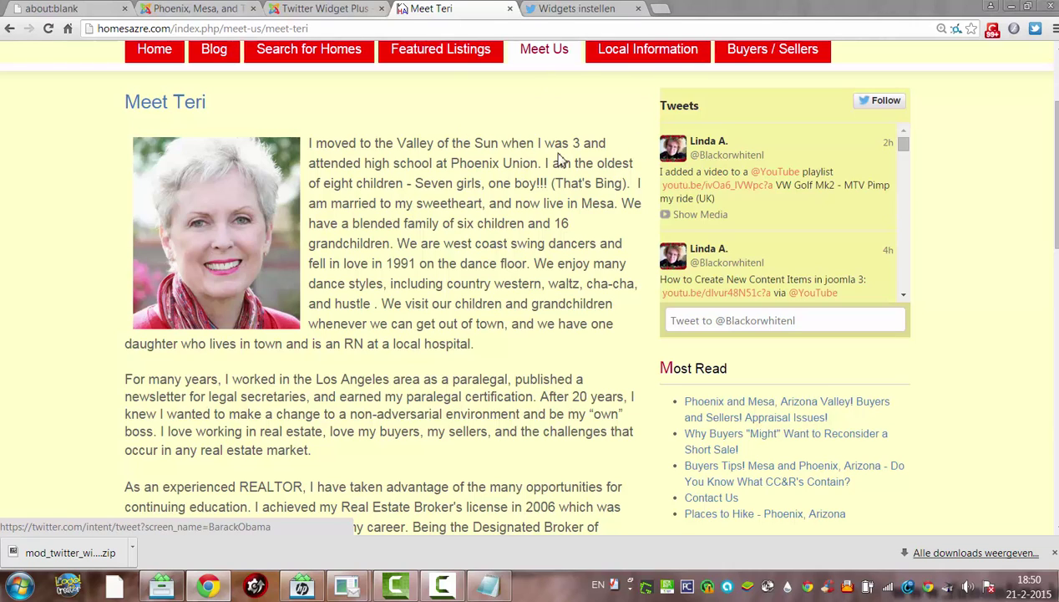
{"action": "left_click", "coordinate": [336, 12]}
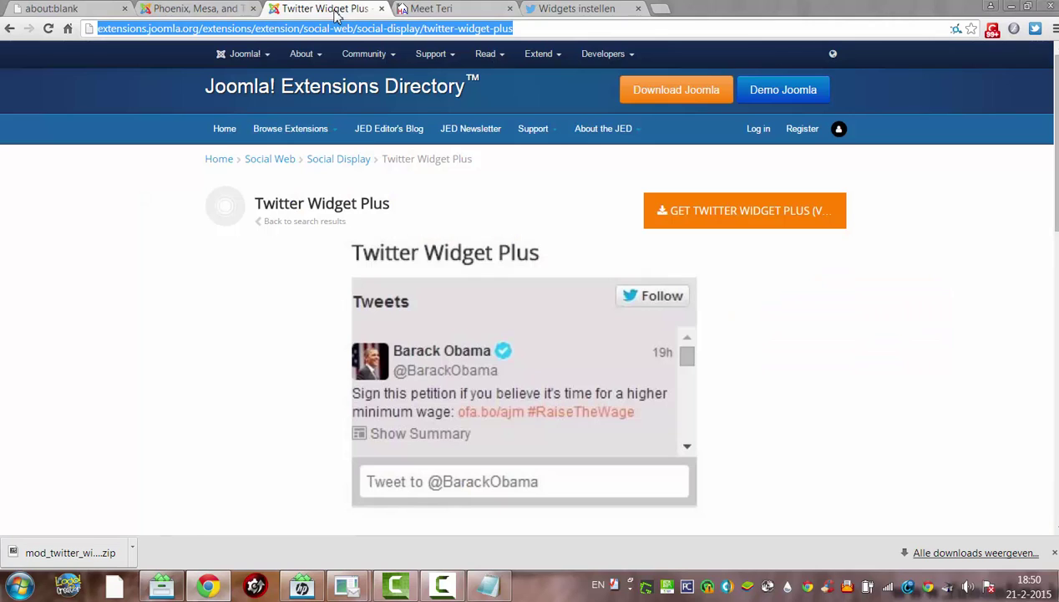
{"action": "left_click", "coordinate": [209, 8]}
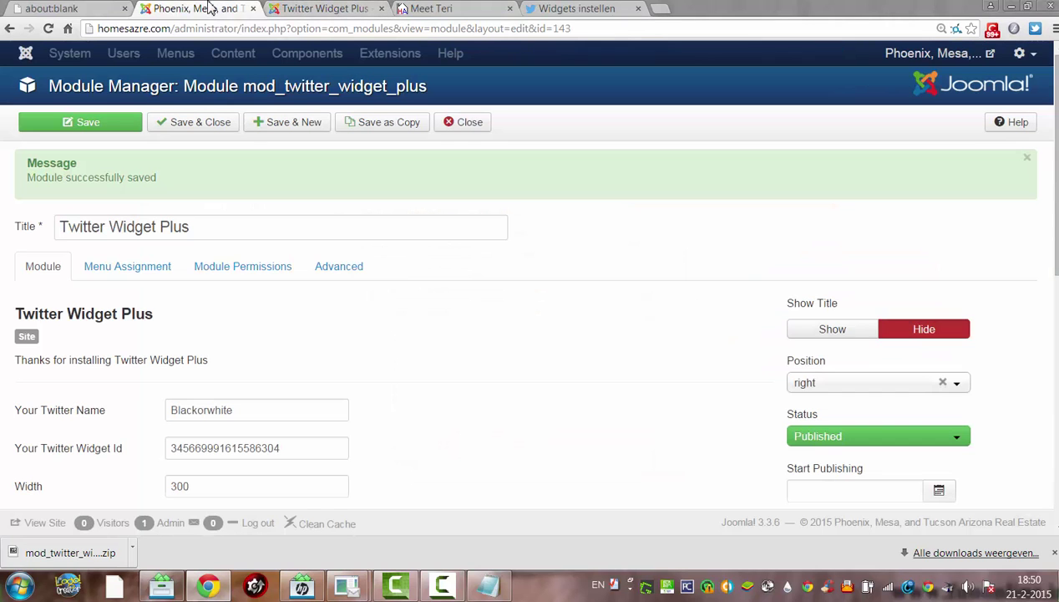
{"action": "left_click", "coordinate": [857, 429]}
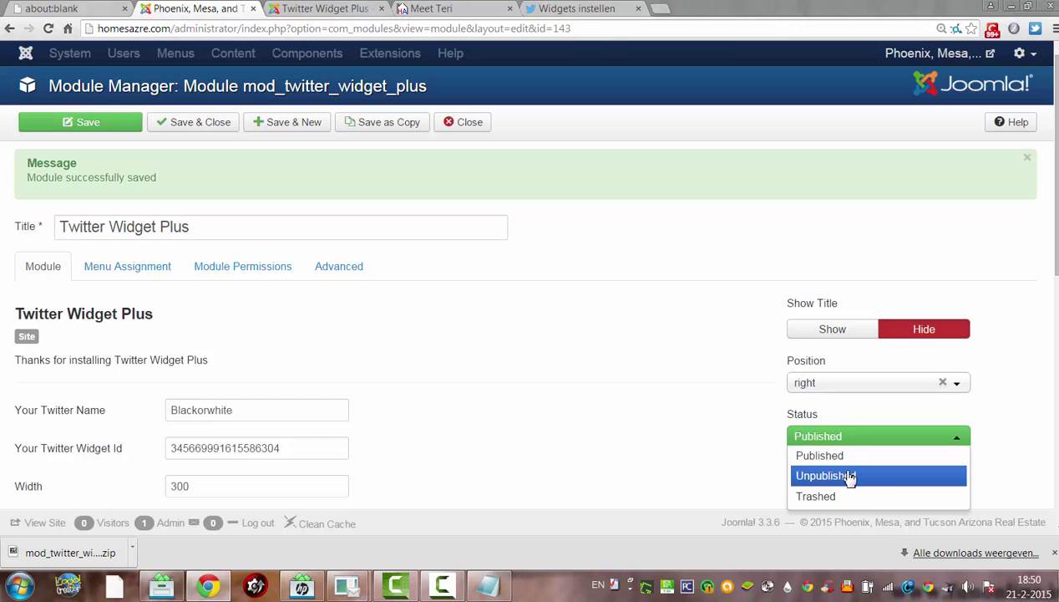
{"action": "left_click", "coordinate": [851, 477]}
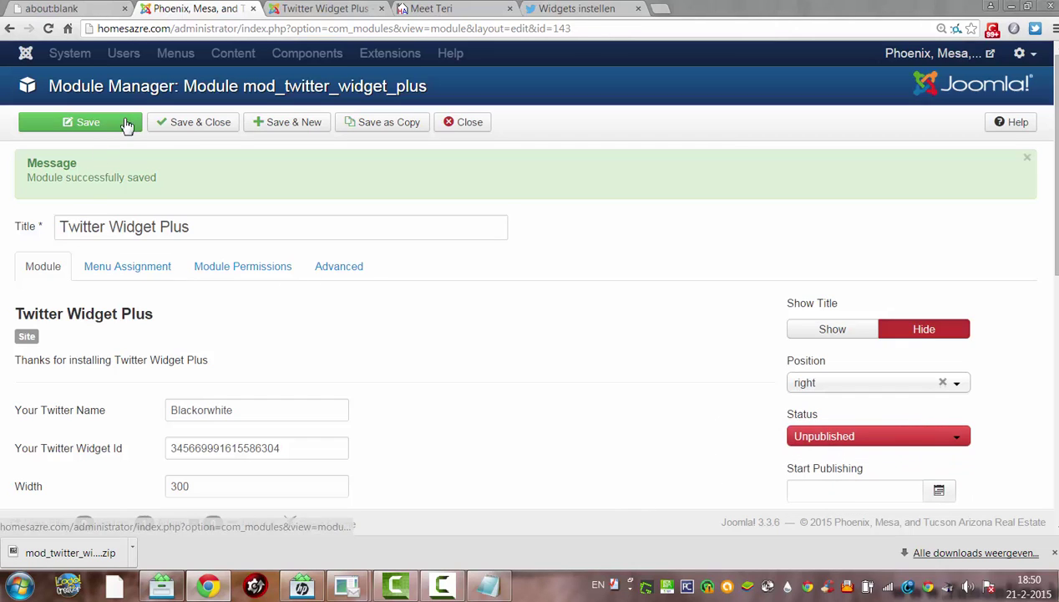
{"action": "left_click", "coordinate": [175, 131]}
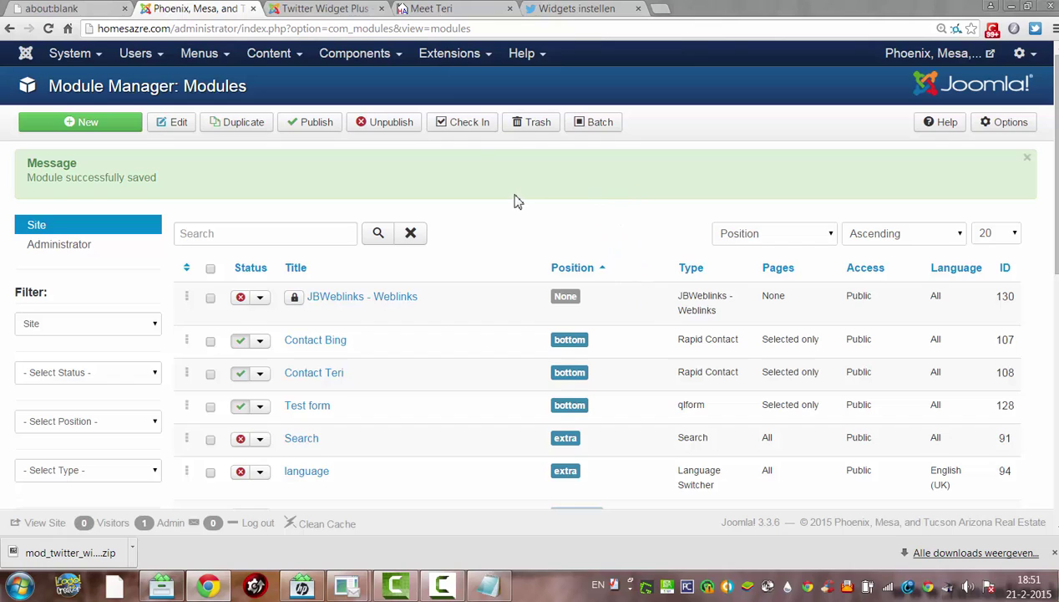
- Open the JEA Smart - Default style in the Template Manager, check its details and menu assignment, and return to the module list
{"action": "left_click", "coordinate": [449, 58]}
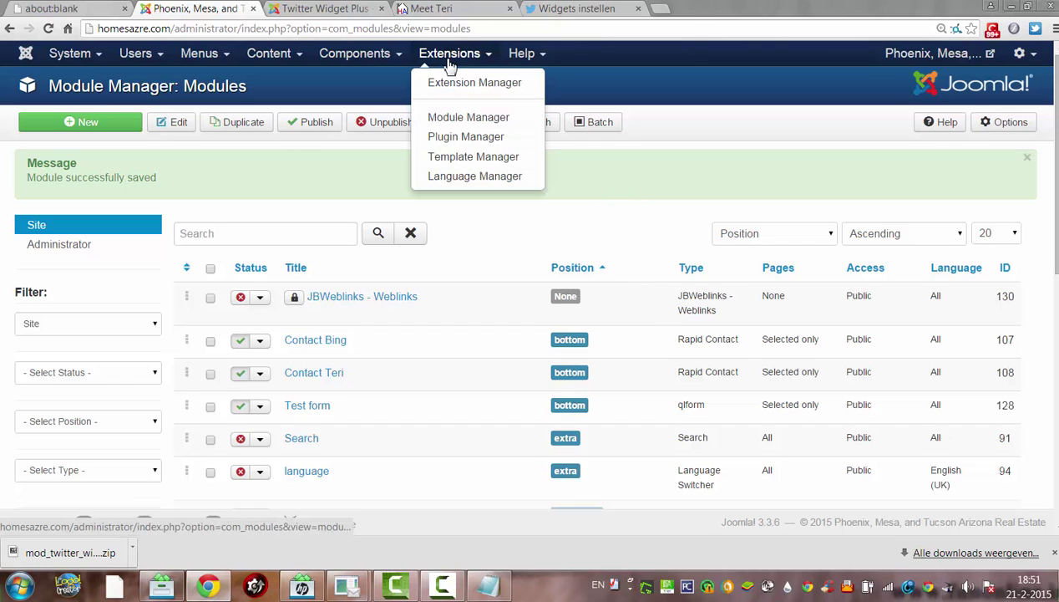
{"action": "left_click", "coordinate": [472, 157]}
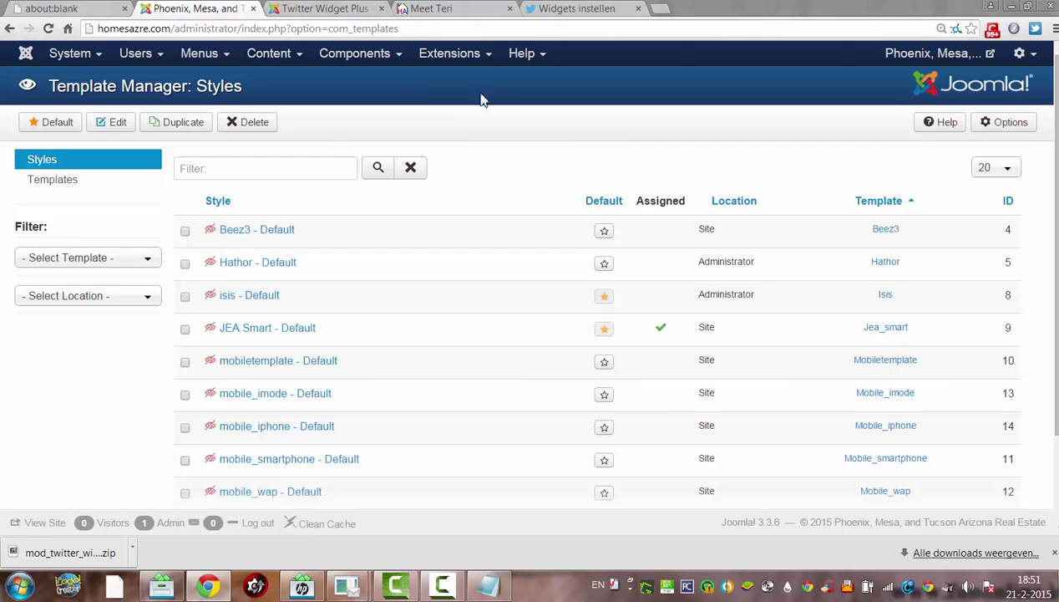
{"action": "left_click_drag", "start_coordinate": [1054, 269], "coordinate": [688, 360]}
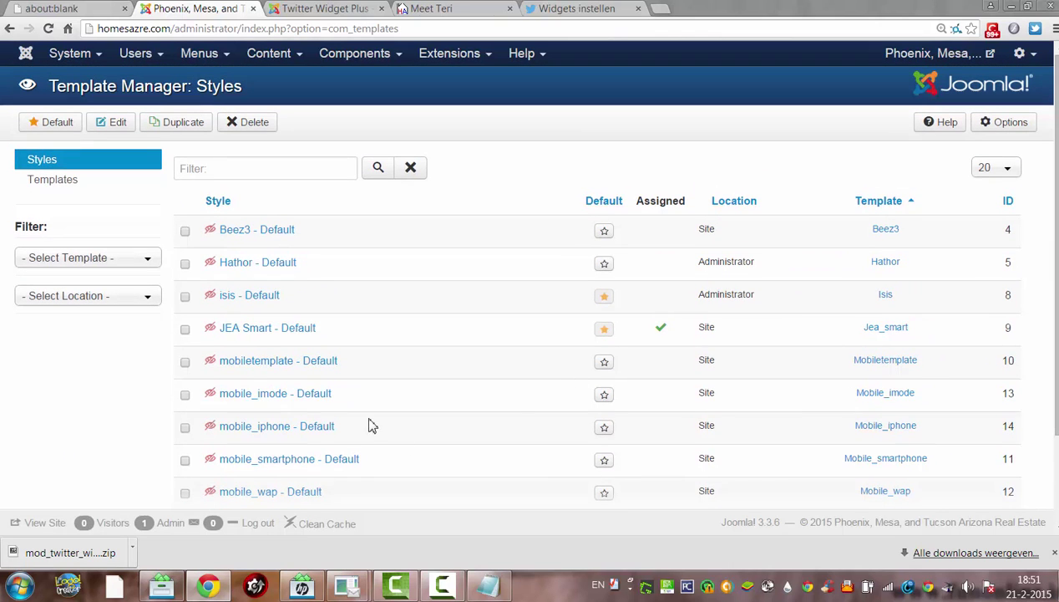
{"action": "left_click", "coordinate": [289, 331]}
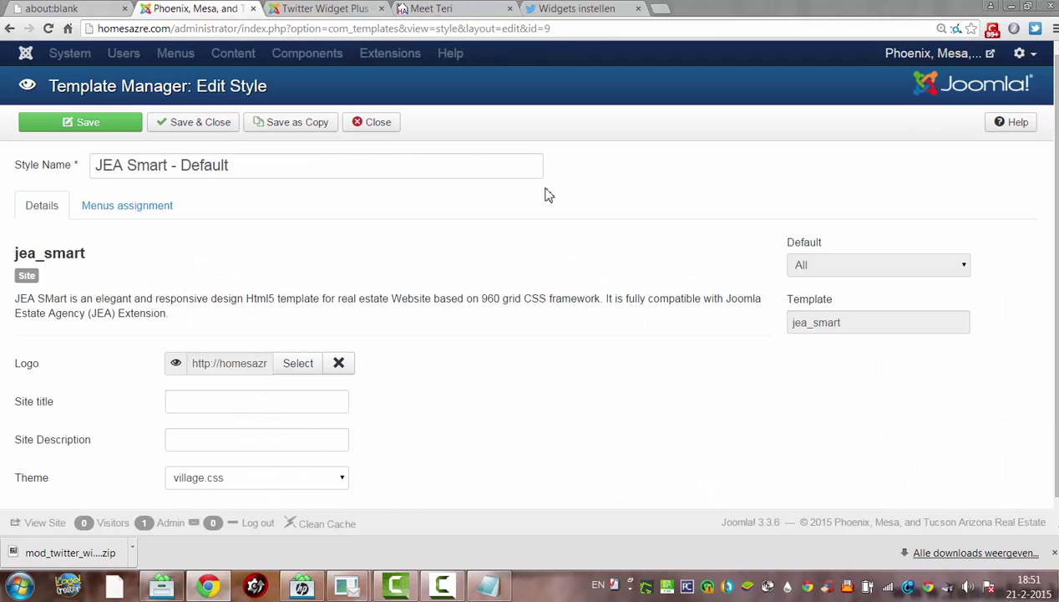
{"action": "scroll", "coordinate": [1040, 225], "scroll_direction": "down", "scroll_amount": 1}
{"action": "scroll", "coordinate": [1036, 217], "scroll_direction": "up", "scroll_amount": 1}
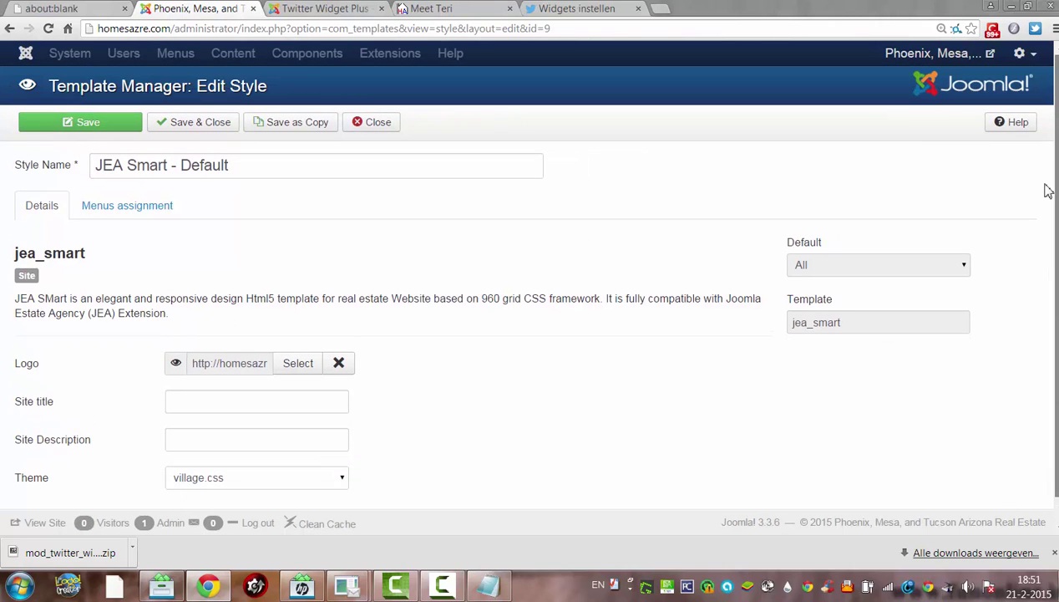
{"action": "left_click_drag", "start_coordinate": [1031, 156], "coordinate": [644, 184]}
{"action": "left_click", "coordinate": [167, 204]}
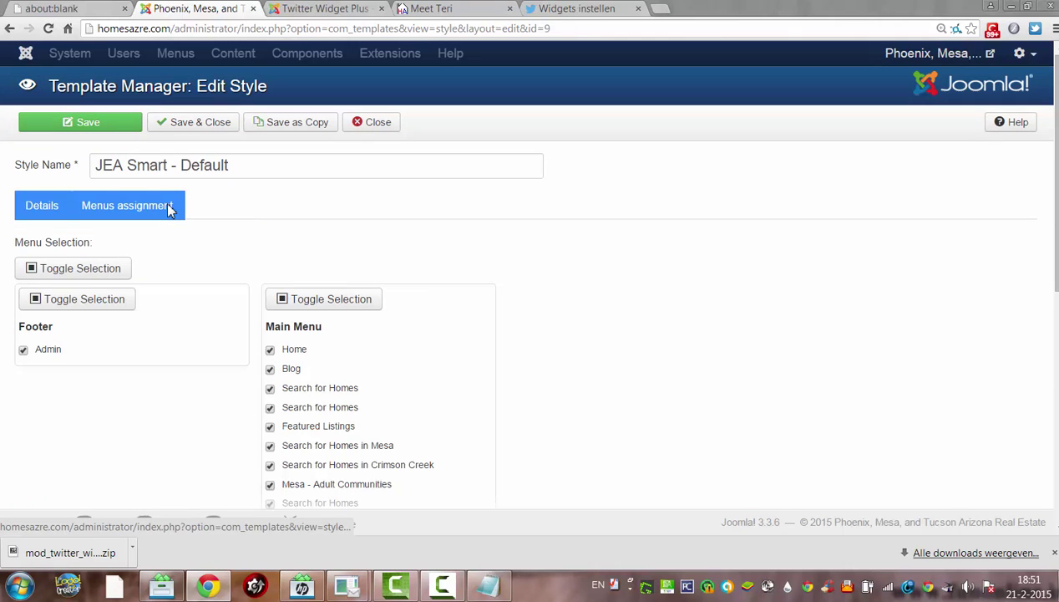
{"action": "left_click", "coordinate": [10, 28]}
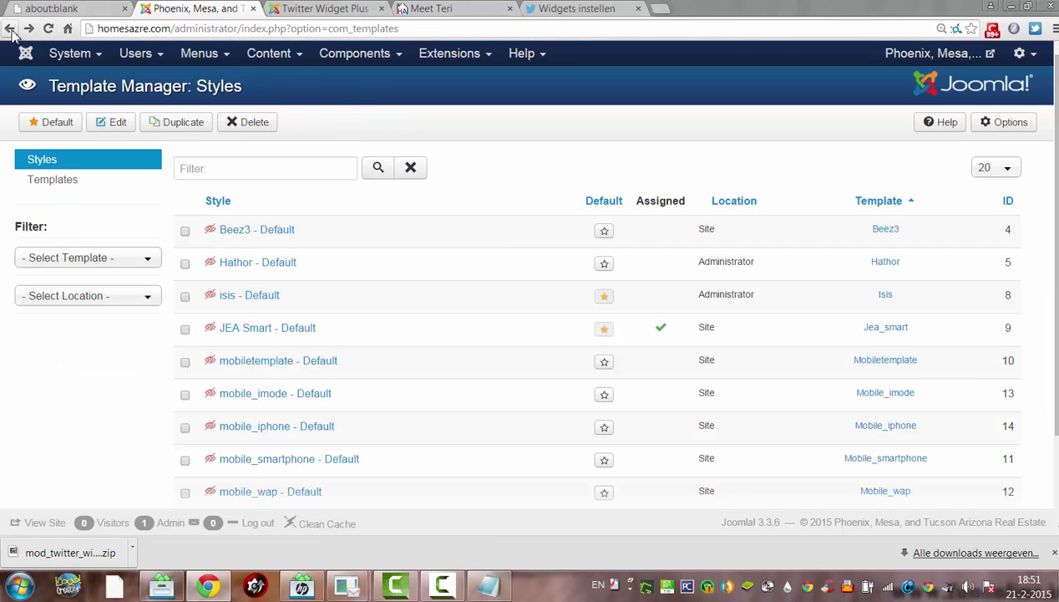
{"action": "left_click", "coordinate": [10, 29]}
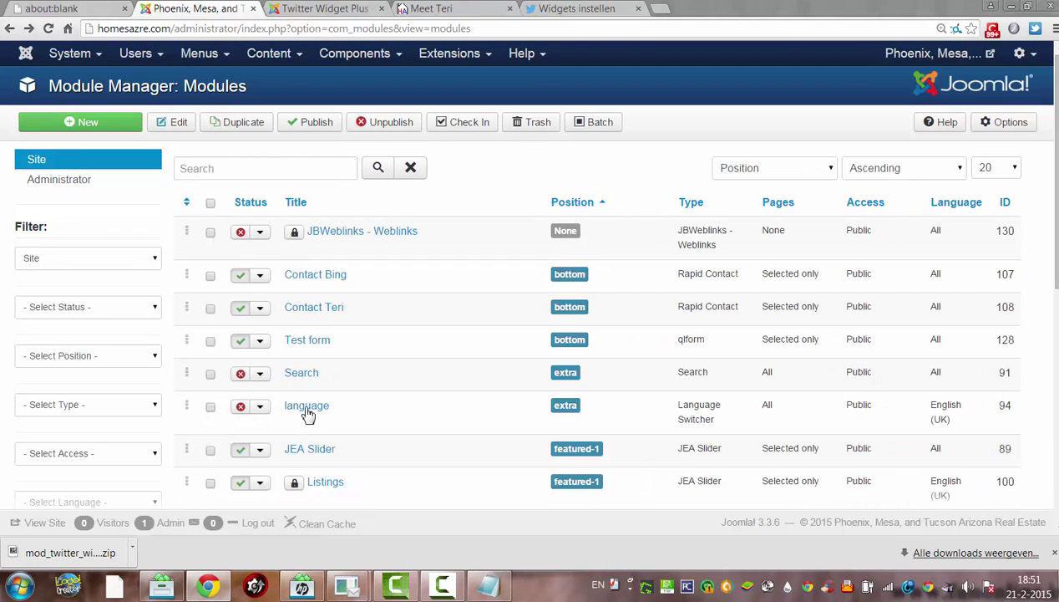
- Review the JEA Smart - Default style's details once more and go back to the list of template styles
{"action": "left_click", "coordinate": [450, 53]}
{"action": "left_click", "coordinate": [460, 169]}
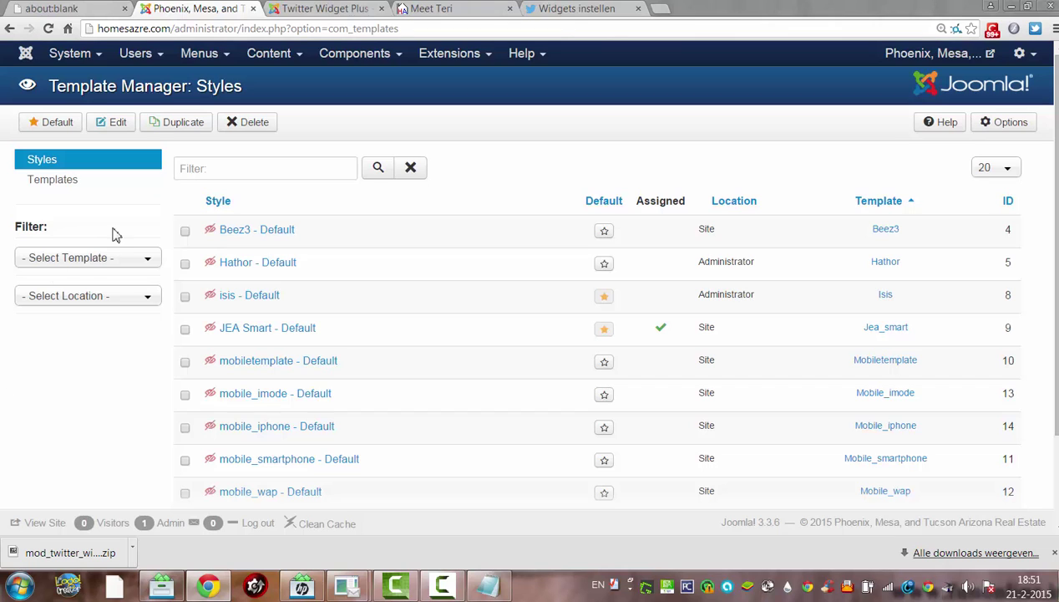
{"action": "left_click", "coordinate": [272, 332]}
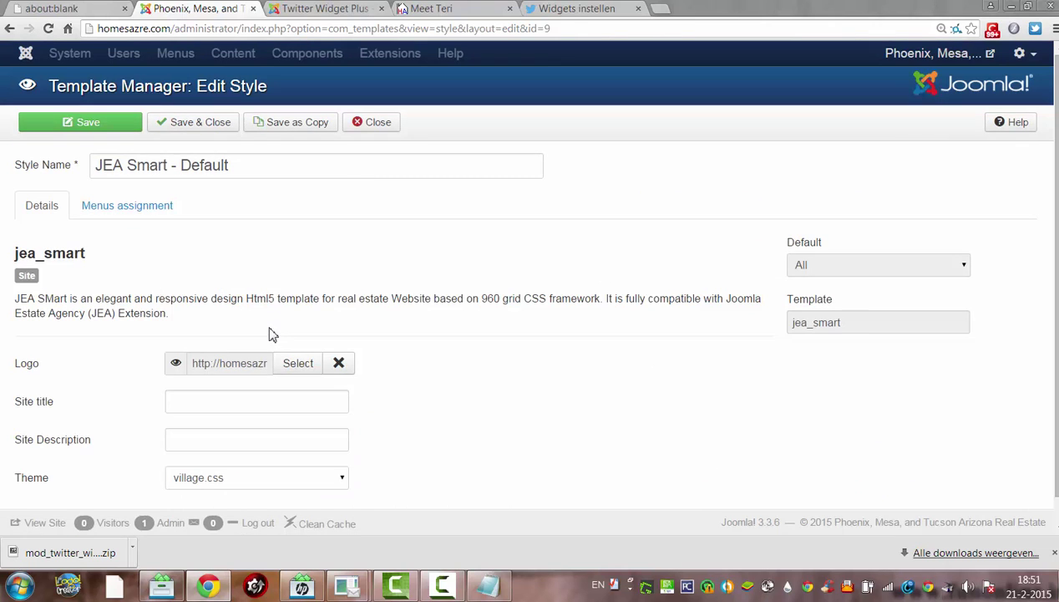
{"action": "left_click", "coordinate": [11, 29]}
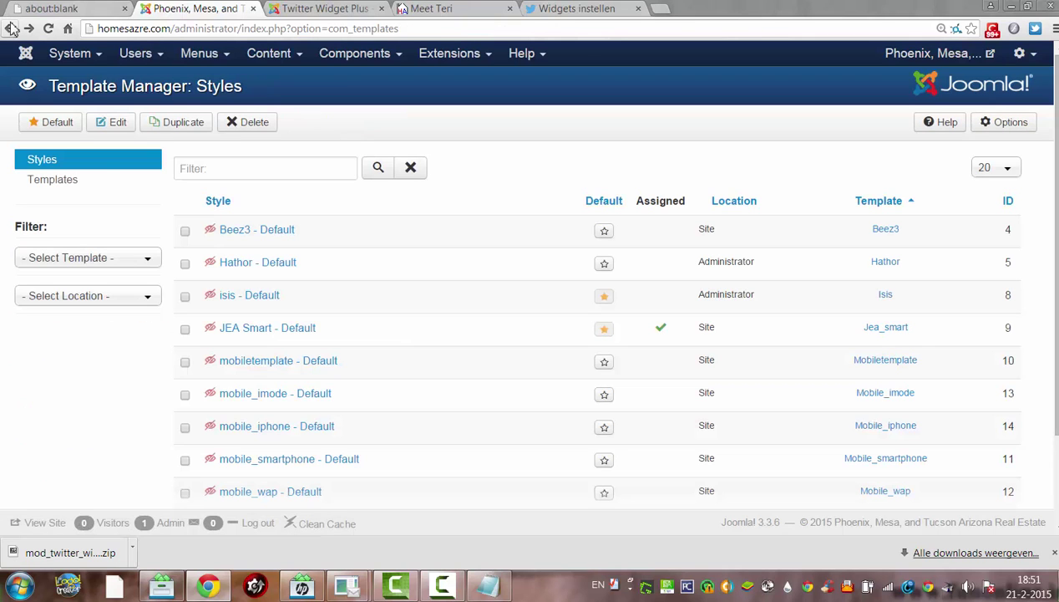
- Open the Jea_smart template's files and inspect the layout.css stylesheet in the css folder
{"action": "left_click", "coordinate": [52, 181]}
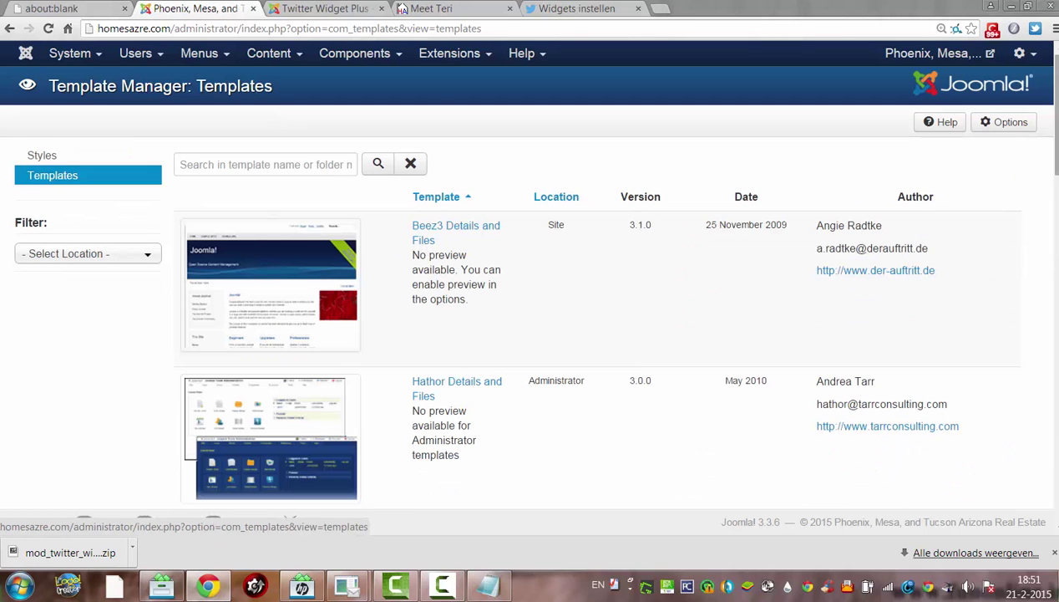
{"action": "scroll", "coordinate": [576, 320], "scroll_direction": "down", "scroll_amount": 4}
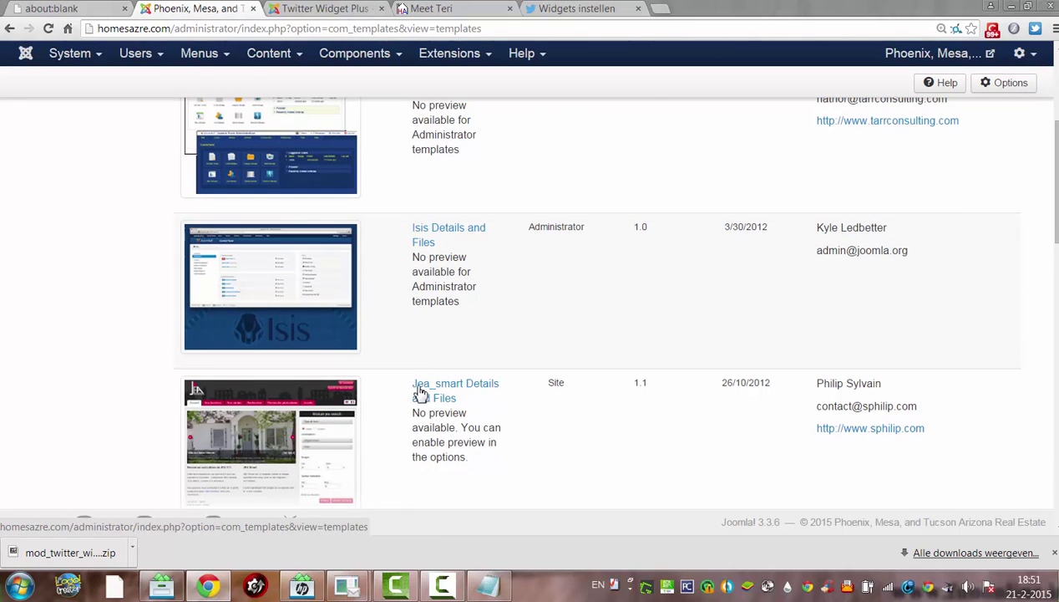
{"action": "left_click", "coordinate": [429, 391]}
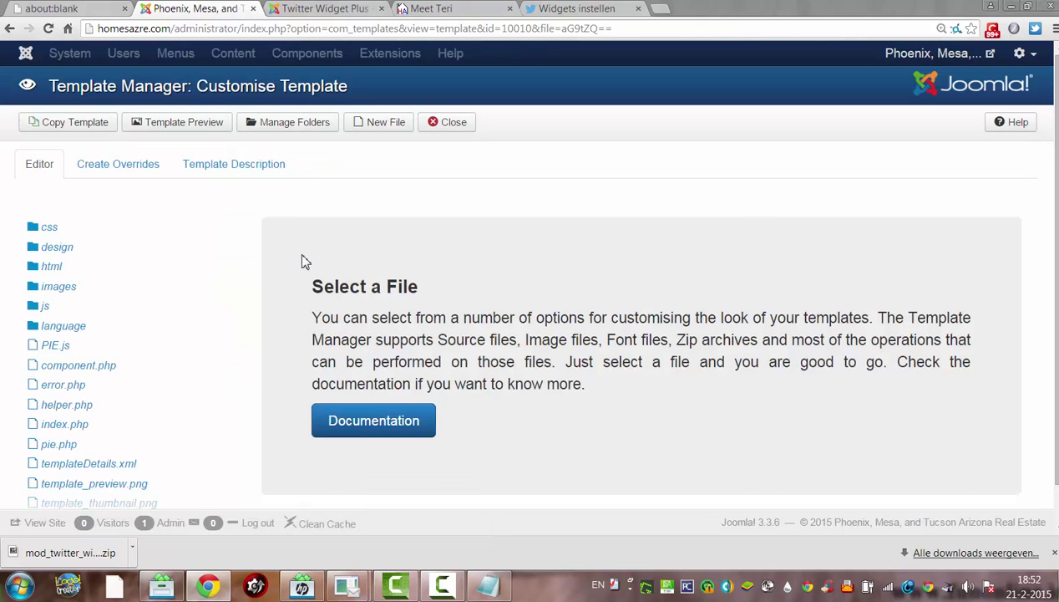
{"action": "scroll", "coordinate": [845, 178], "scroll_direction": "down", "scroll_amount": 1}
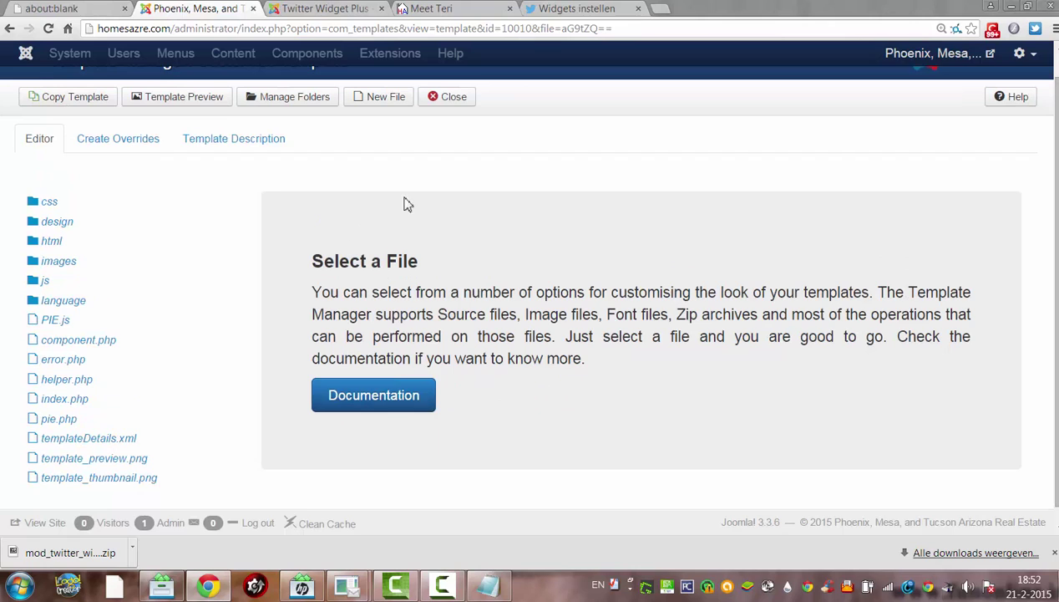
{"action": "left_click", "coordinate": [48, 203]}
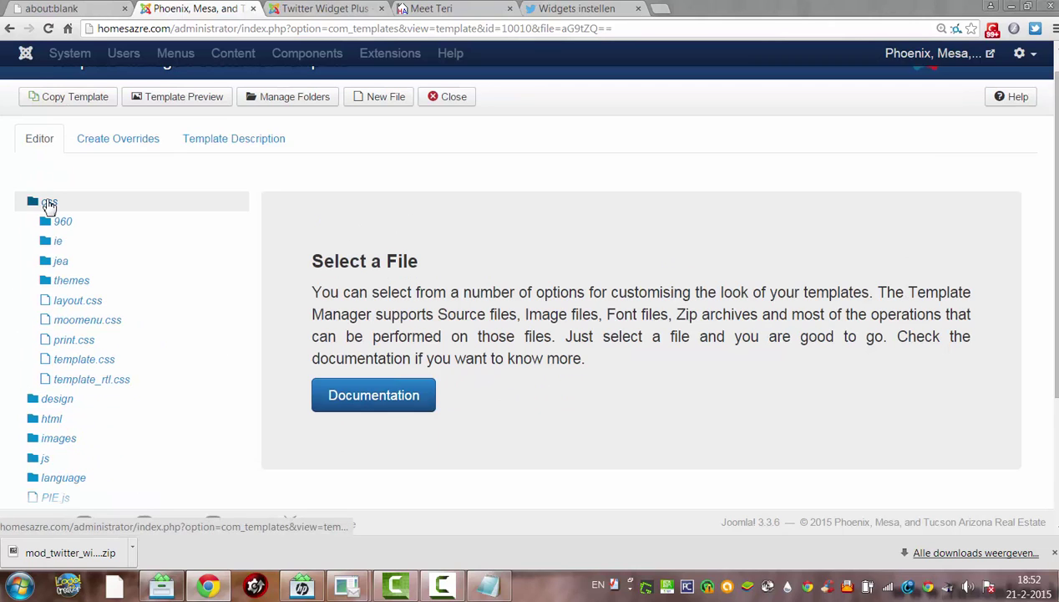
{"action": "left_click", "coordinate": [77, 301]}
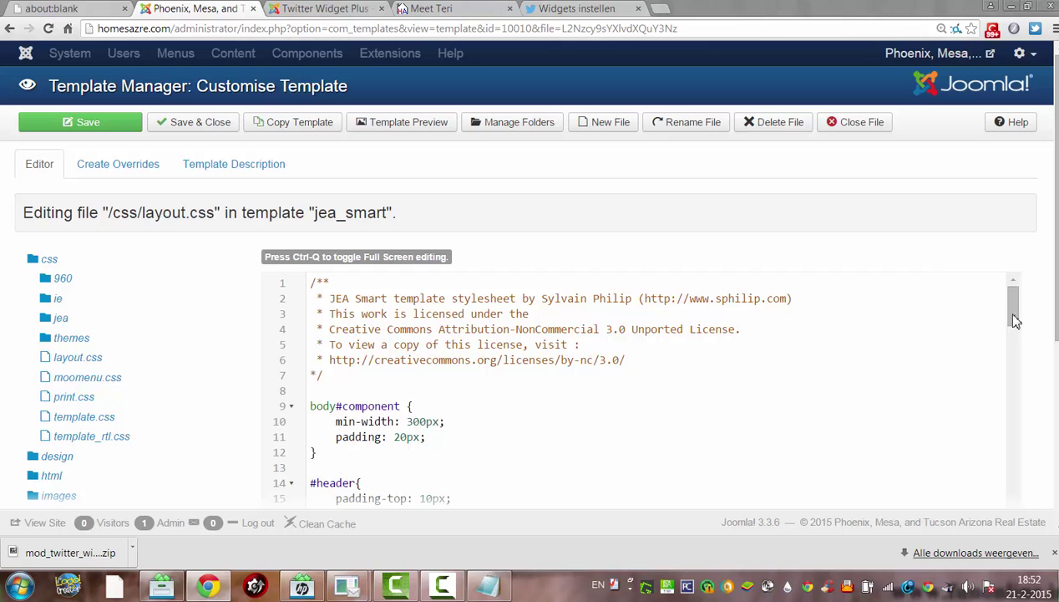
{"action": "left_click_drag", "start_coordinate": [1015, 320], "coordinate": [1015, 210]}
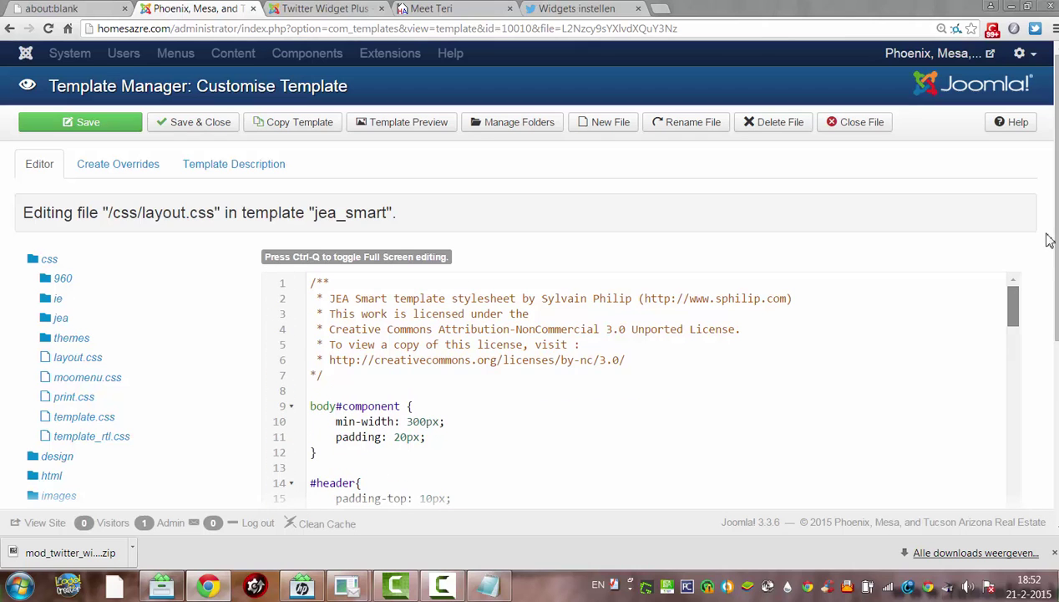
- Copy the body rule's color #606060 and background #4D4D4D lines from css/template.css into a new Notepad (Kladblok) document
{"action": "left_click", "coordinate": [94, 424]}
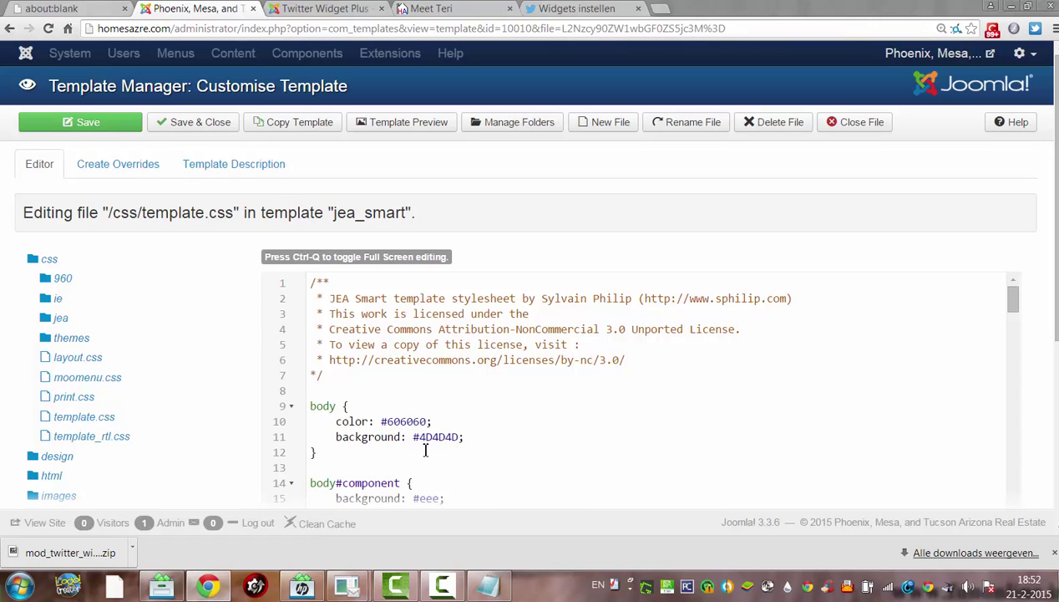
{"action": "left_click_drag", "start_coordinate": [352, 415], "coordinate": [321, 421]}
{"action": "key", "text": "ctrl+c"}
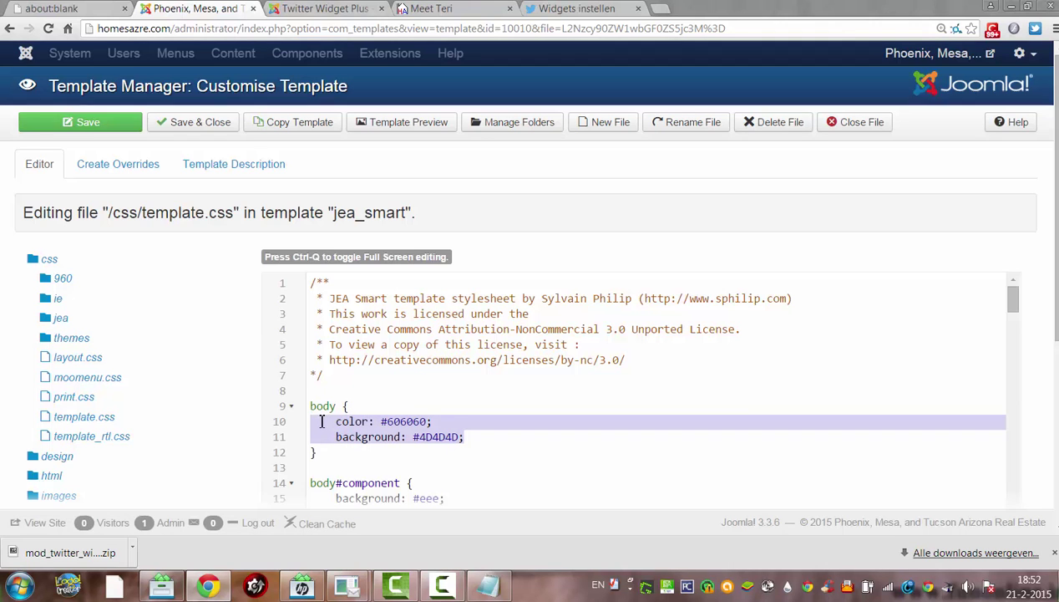
{"action": "left_click", "coordinate": [18, 585]}
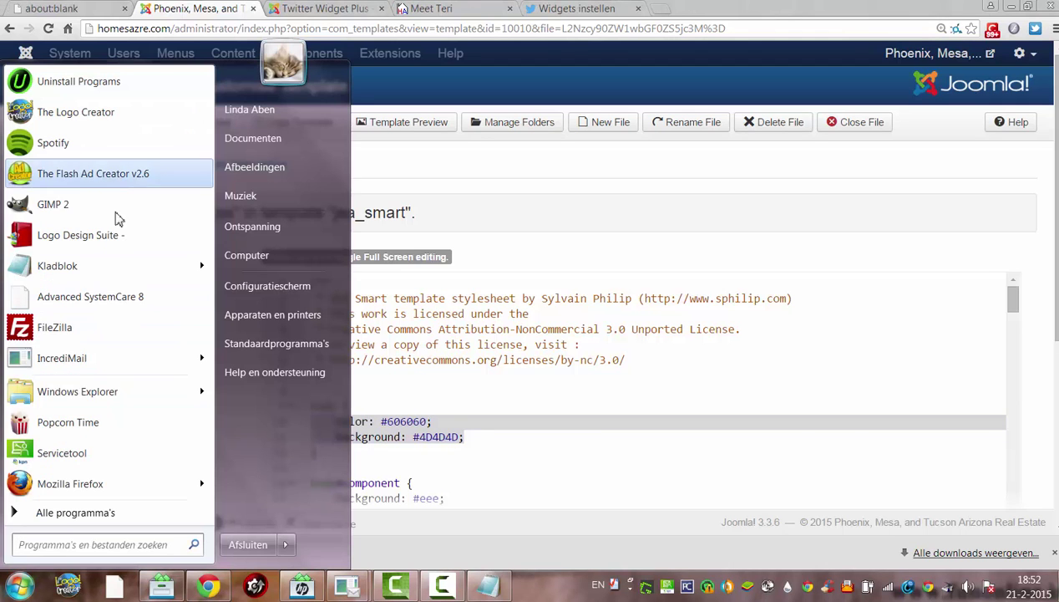
{"action": "left_click", "coordinate": [73, 267]}
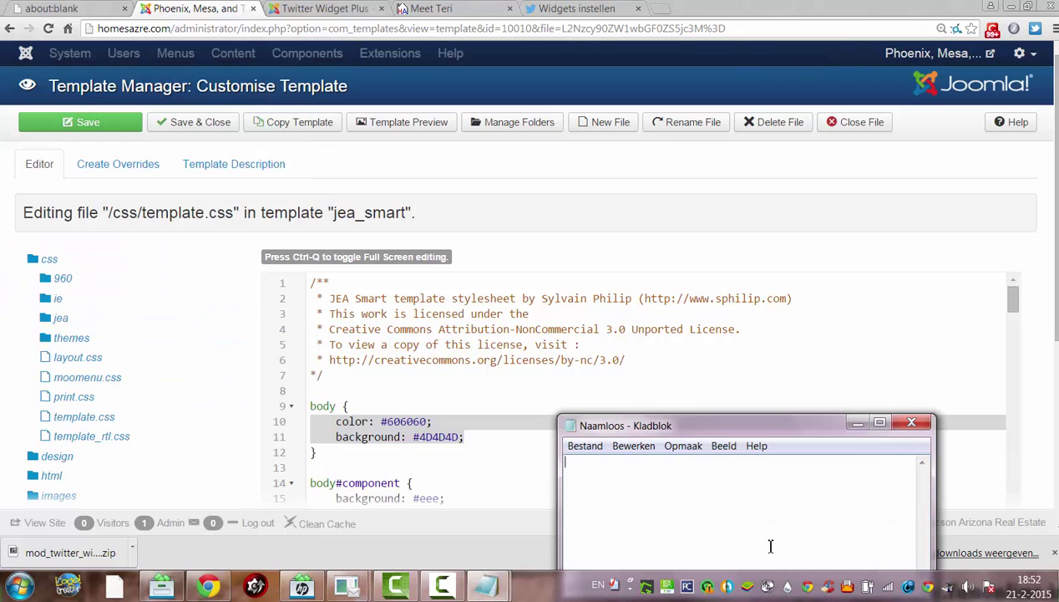
{"action": "key", "text": "ctrl+v"}
{"action": "left_click", "coordinate": [1017, 427]}
- Copy the body#component background value #eee from template.css into the Notepad document below the body colors
{"action": "scroll", "coordinate": [1017, 427], "scroll_direction": "down", "scroll_amount": 3}
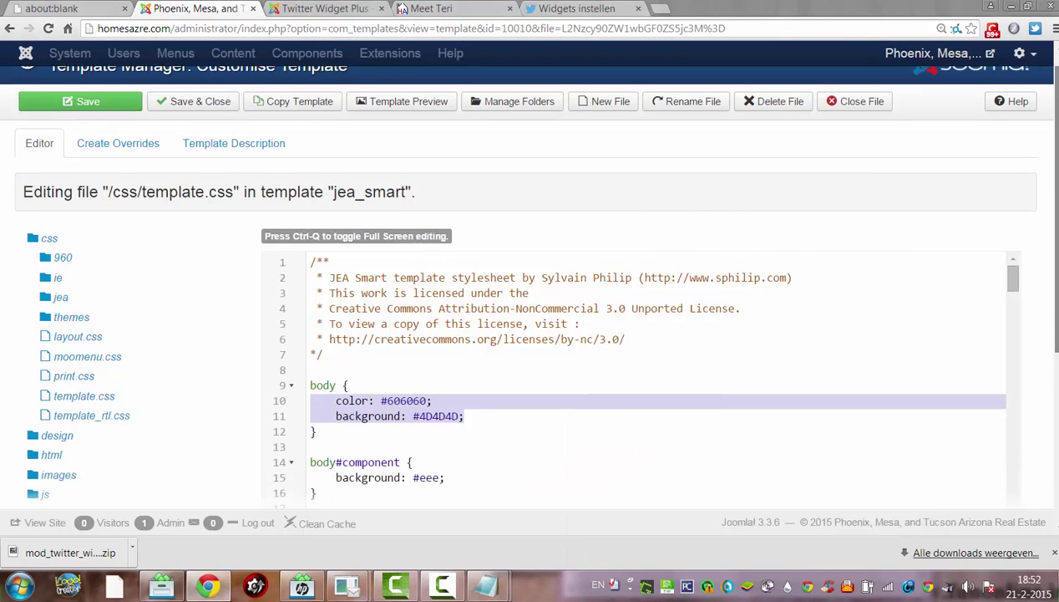
{"action": "scroll", "coordinate": [529, 300], "scroll_direction": "up", "scroll_amount": 3}
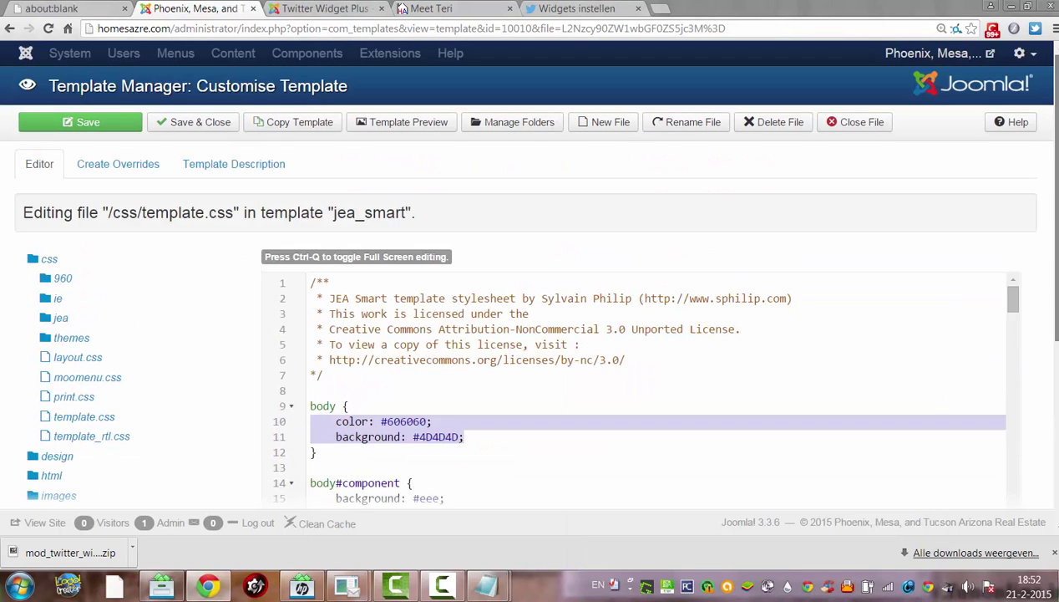
{"action": "scroll", "coordinate": [402, 335], "scroll_direction": "down", "scroll_amount": 4}
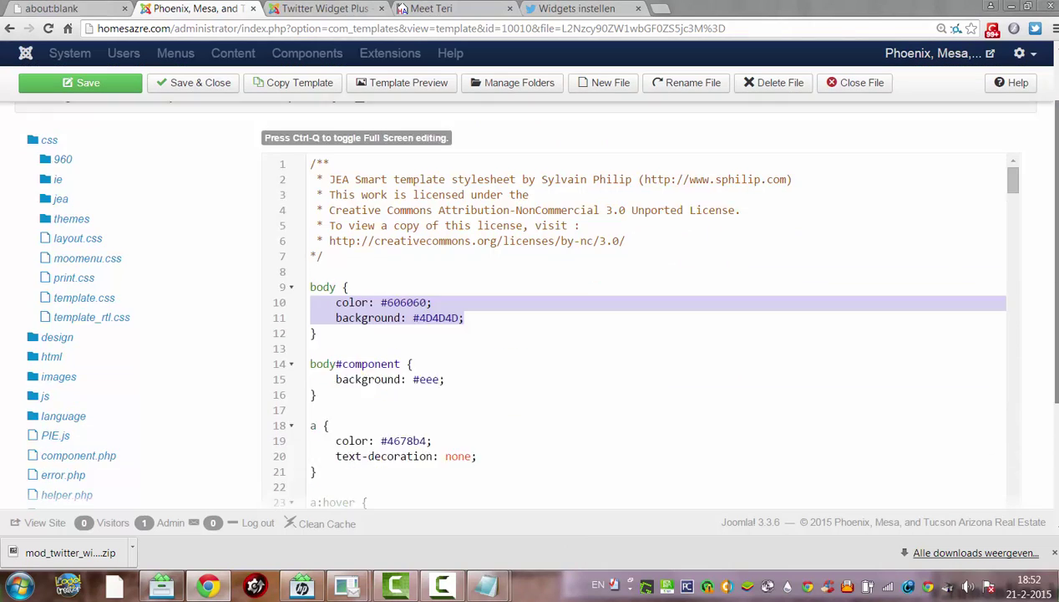
{"action": "left_click_drag", "start_coordinate": [411, 338], "coordinate": [435, 339]}
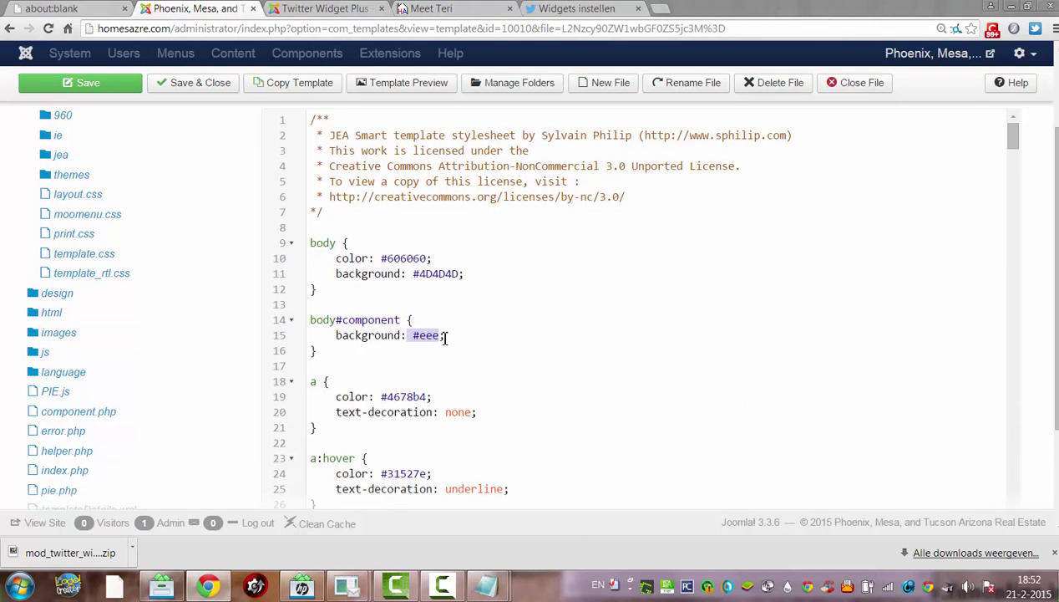
{"action": "mouse_move", "coordinate": [483, 590]}
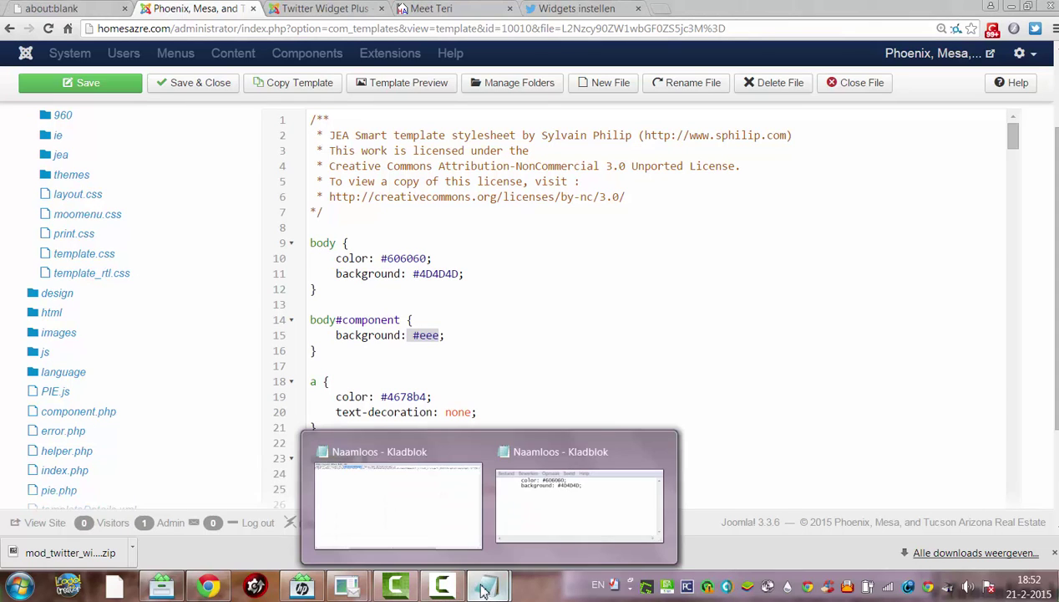
{"action": "left_click", "coordinate": [582, 498]}
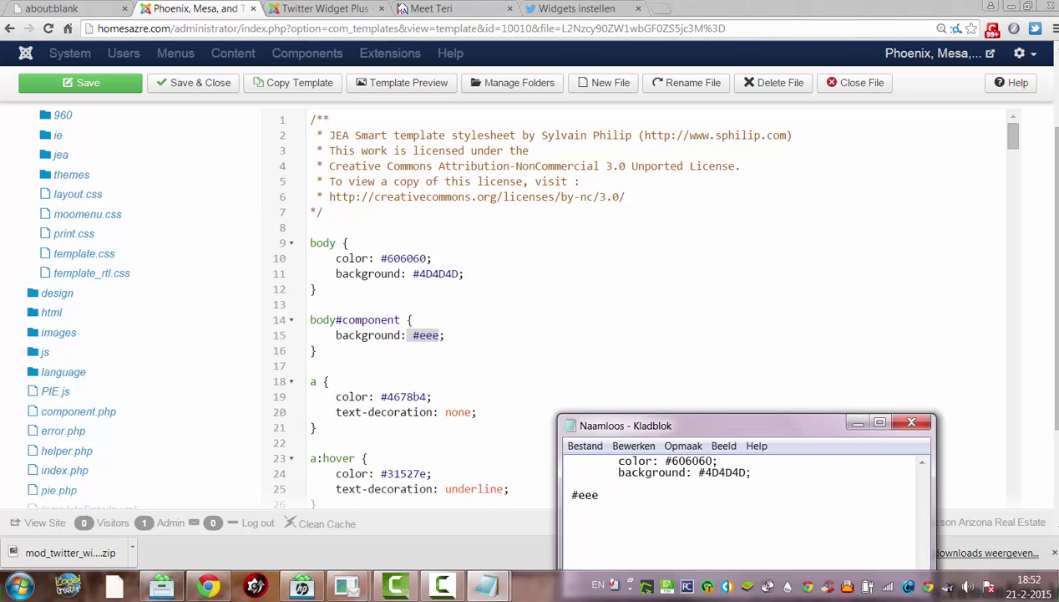
- Save and close the css/template.css file, go back to it once, and save and close it again
{"action": "left_click", "coordinate": [376, 276]}
{"action": "scroll", "coordinate": [192, 167], "scroll_direction": "up", "scroll_amount": 2}
{"action": "left_click", "coordinate": [184, 130]}
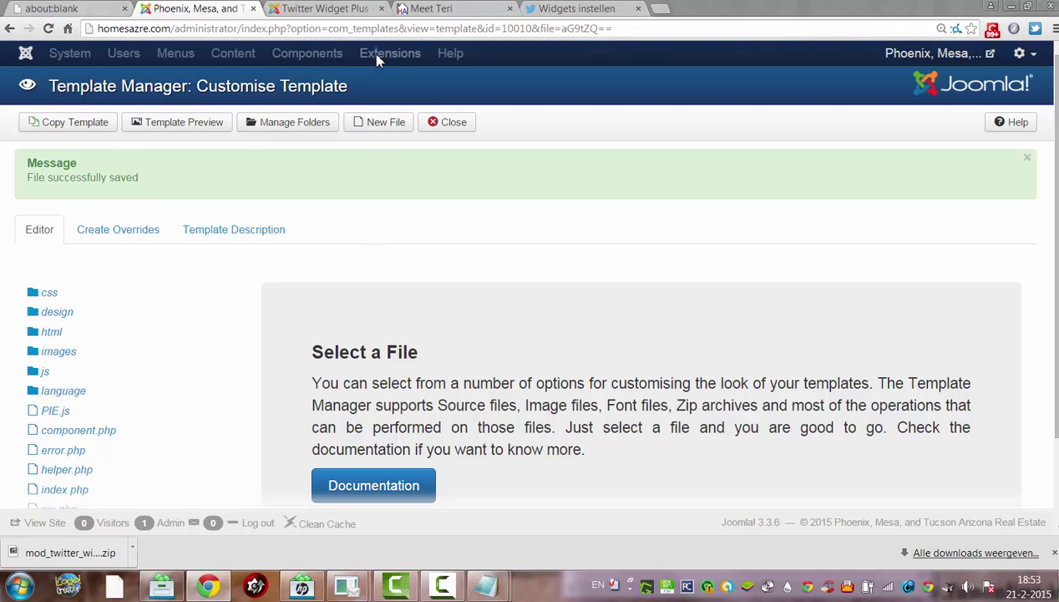
{"action": "left_click", "coordinate": [8, 29]}
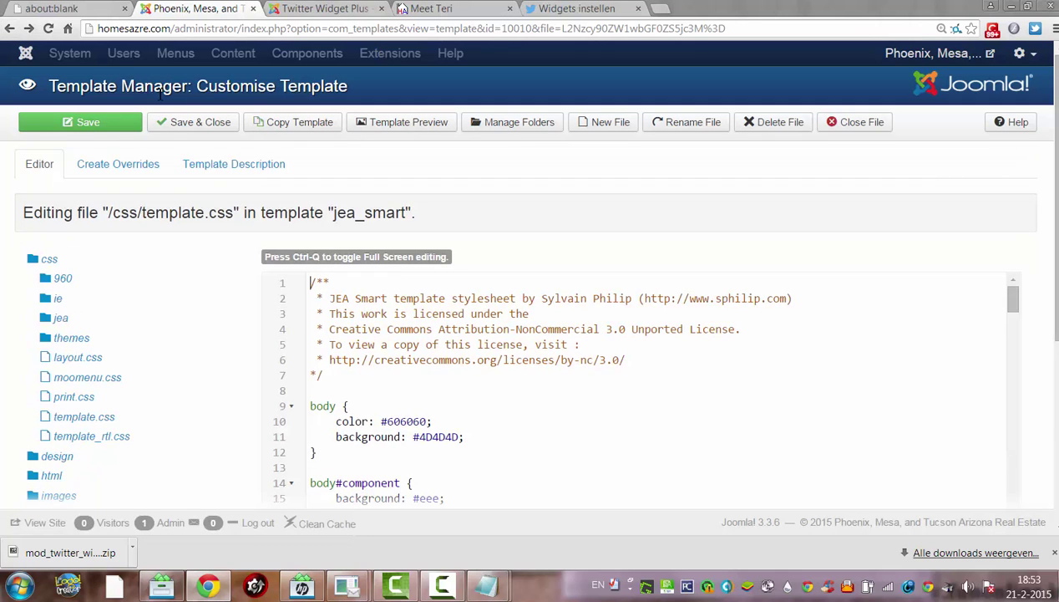
{"action": "left_click", "coordinate": [214, 133]}
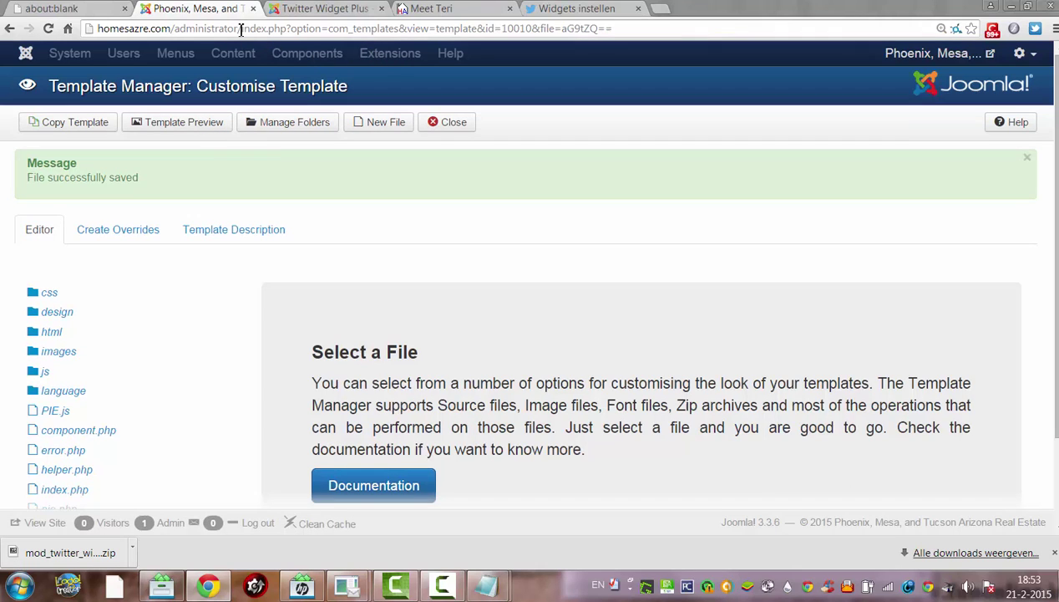
- Return to the site's administrator control panel at homesazre.com/administrator/ and open the Module Manager
{"action": "left_click_drag", "start_coordinate": [243, 31], "coordinate": [798, 28]}
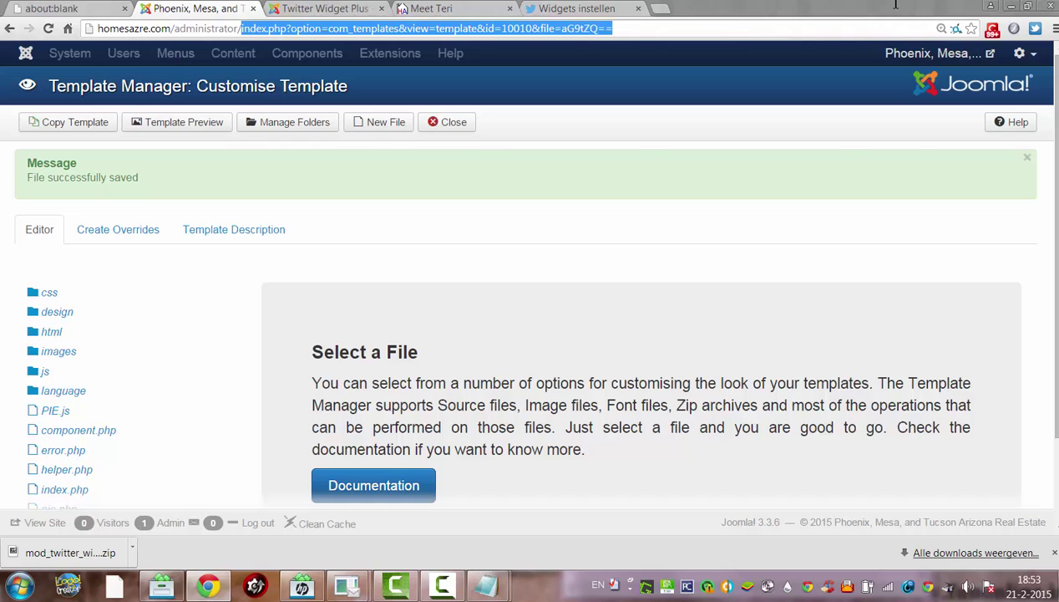
{"action": "key", "text": "BackSpace"}
{"action": "key", "text": "Return"}
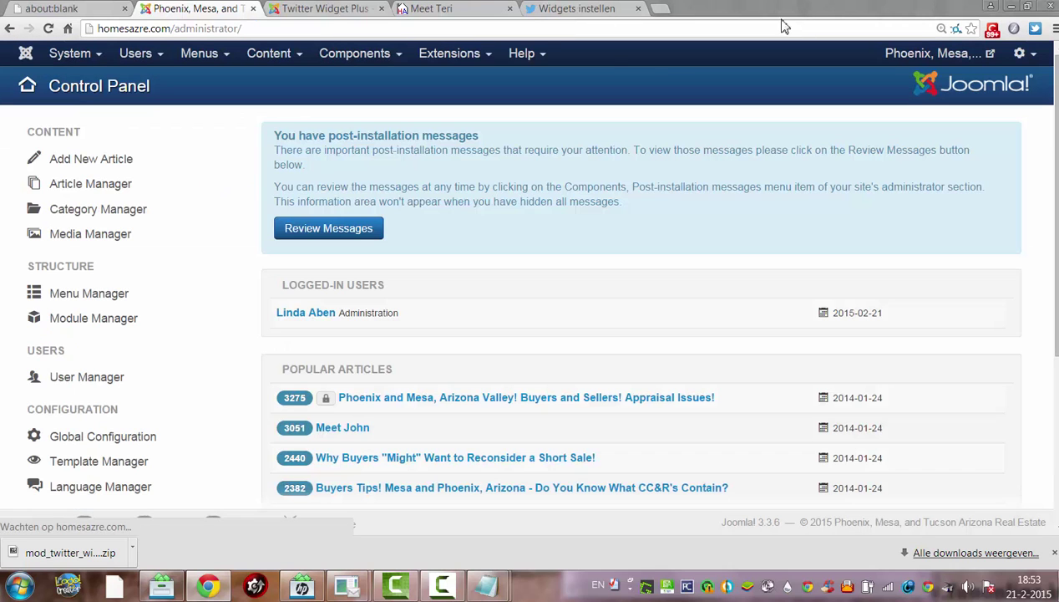
{"action": "left_click", "coordinate": [432, 57]}
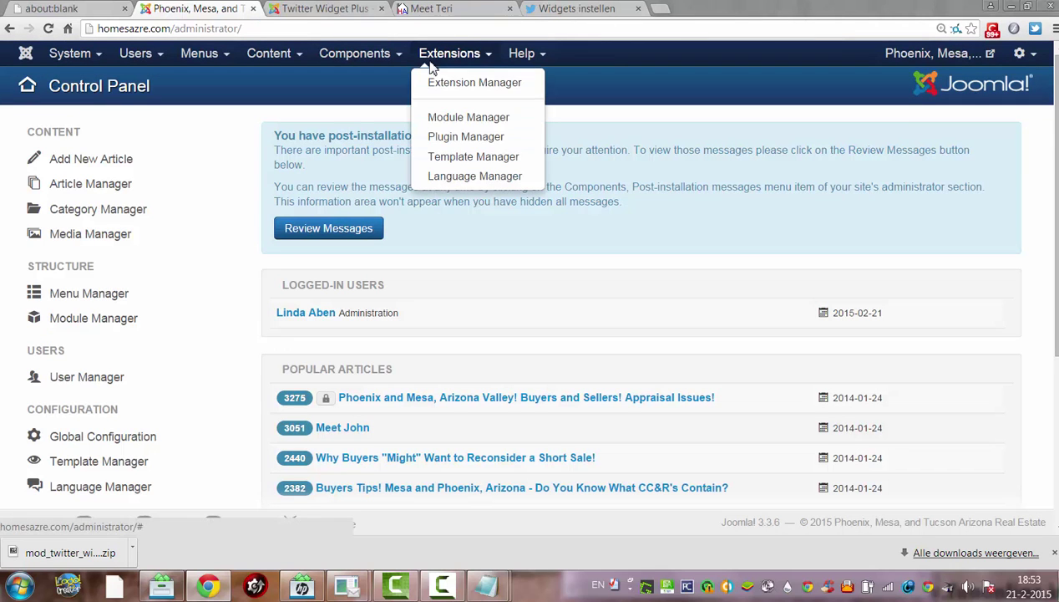
{"action": "left_click", "coordinate": [454, 117]}
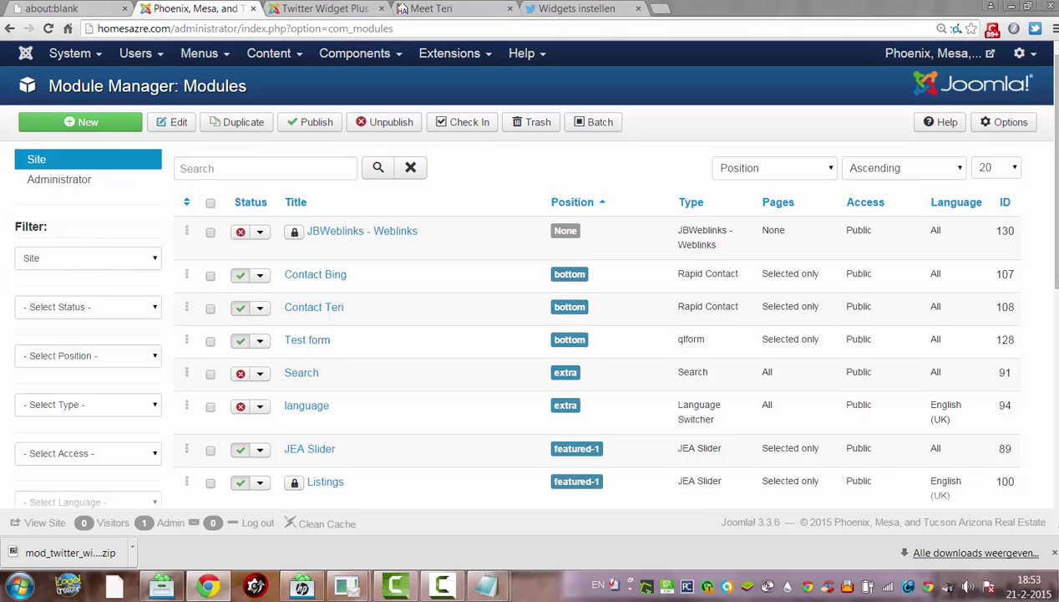
- Search the modules for "twitter" and open the Twitter Widget Plus module for editing
{"action": "scroll", "coordinate": [988, 279], "scroll_direction": "down", "scroll_amount": 1}
{"action": "scroll", "coordinate": [535, 275], "scroll_direction": "down", "scroll_amount": 4}
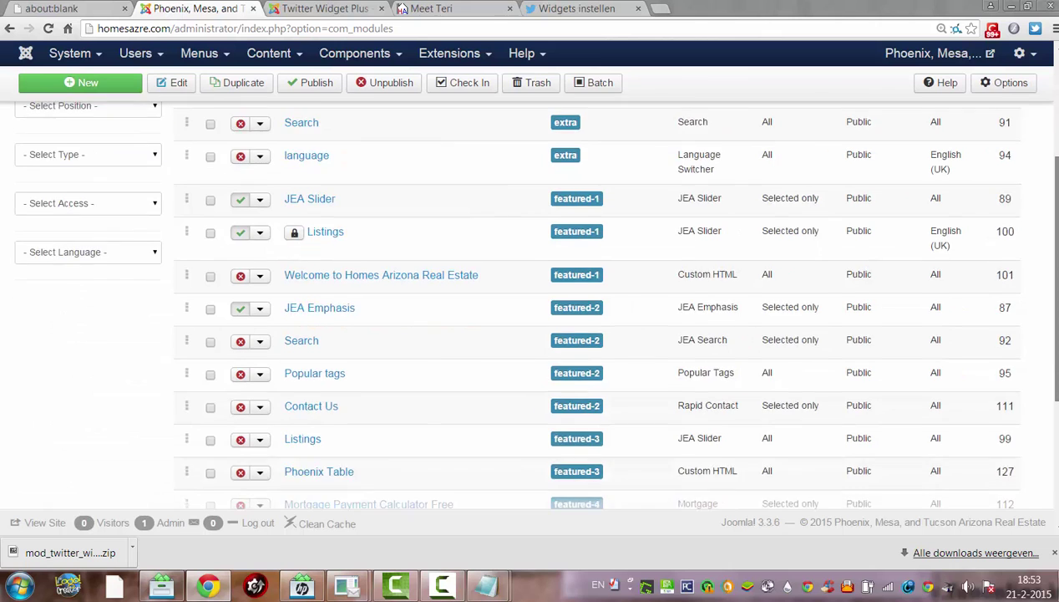
{"action": "scroll", "coordinate": [354, 48], "scroll_direction": "up", "scroll_amount": 4}
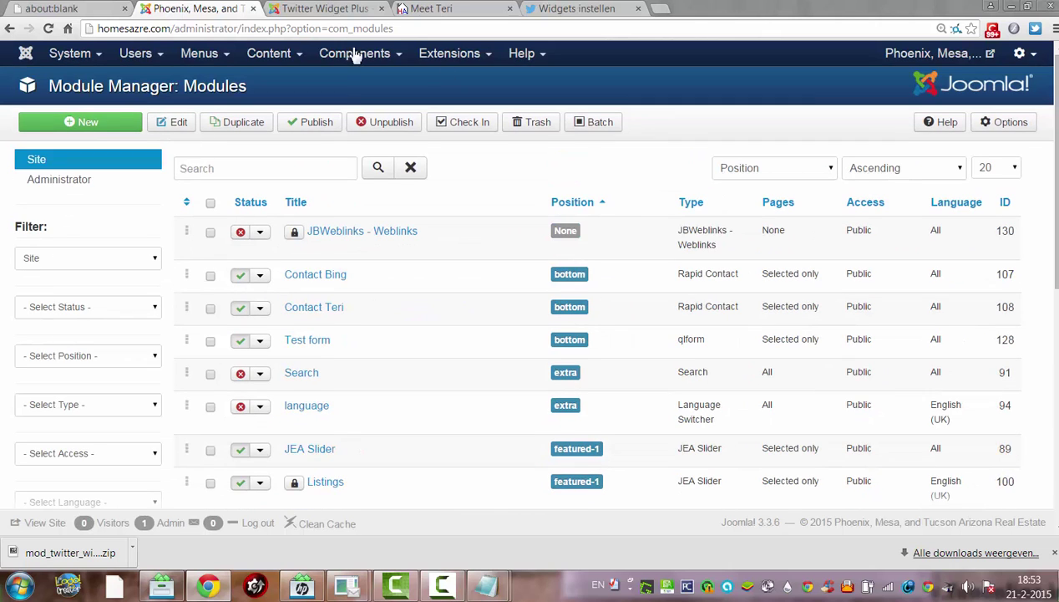
{"action": "left_click", "coordinate": [282, 174]}
{"action": "left_click", "coordinate": [231, 164]}
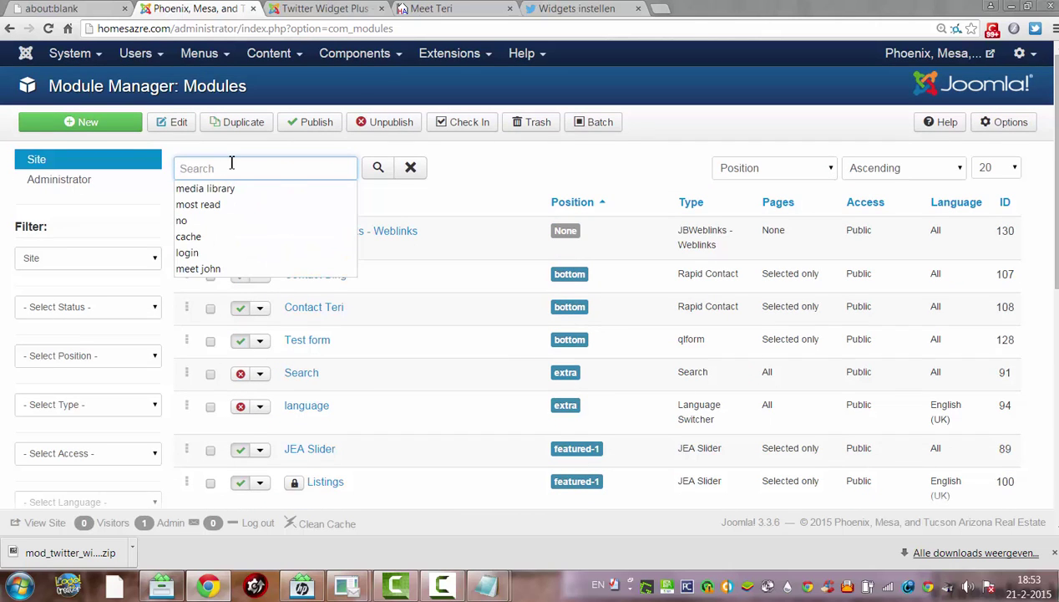
{"action": "type", "text": "twitter"}
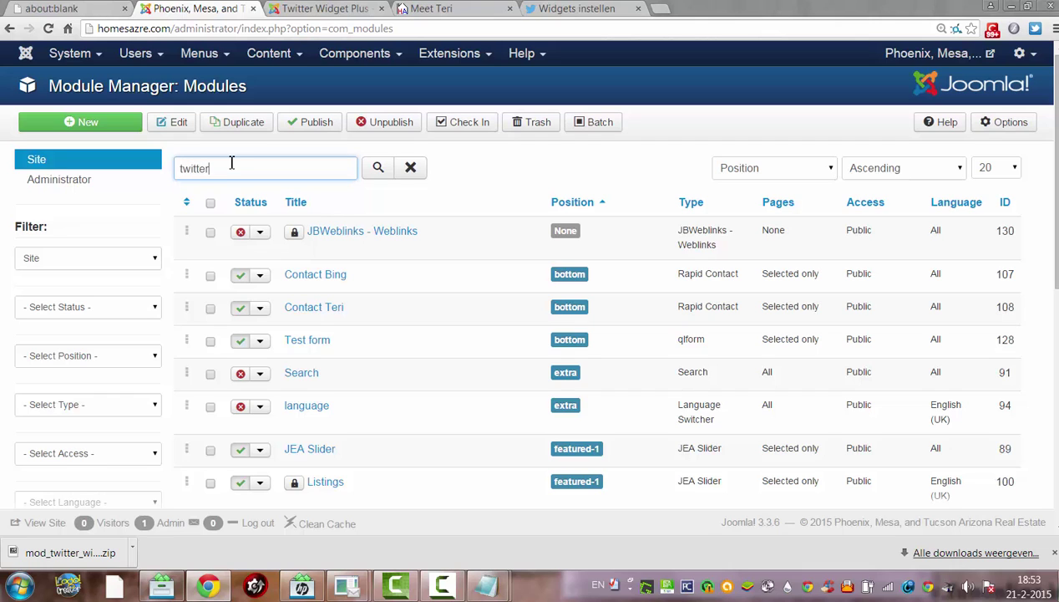
{"action": "key", "text": "Return"}
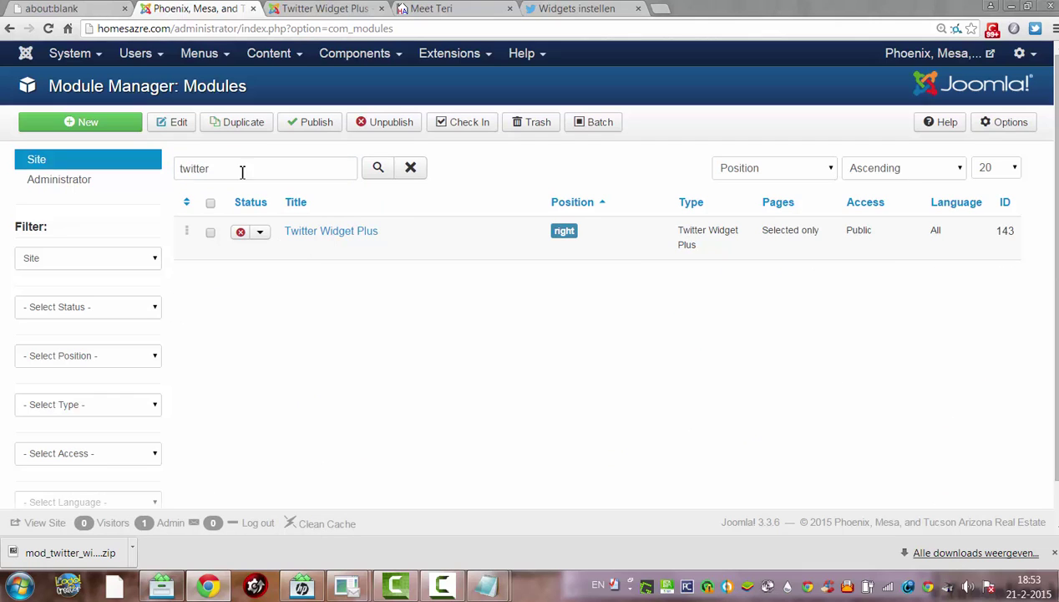
{"action": "left_click", "coordinate": [335, 242]}
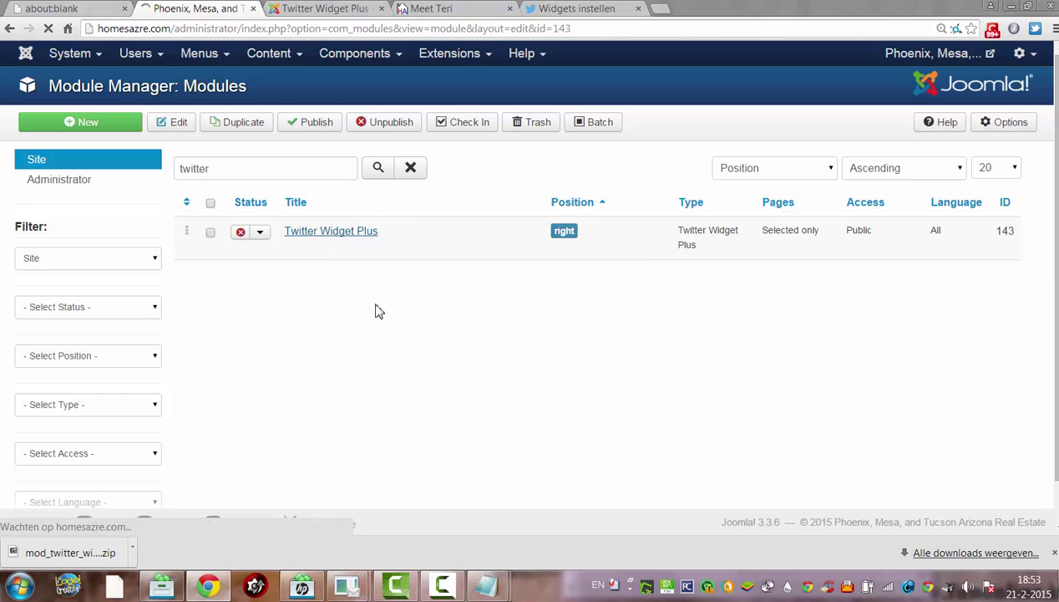
- Try to replace the module's Background Color with the value #4D4D4 copied from the Notepad document
{"action": "scroll", "coordinate": [827, 236], "scroll_direction": "down", "scroll_amount": 5}
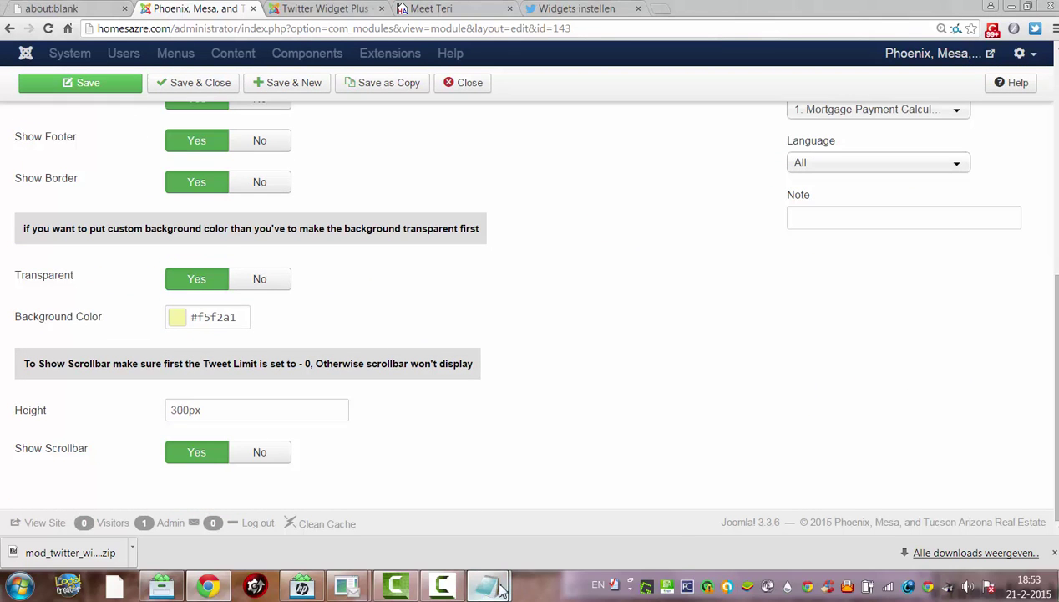
{"action": "mouse_move", "coordinate": [502, 583]}
{"action": "left_click", "coordinate": [566, 506]}
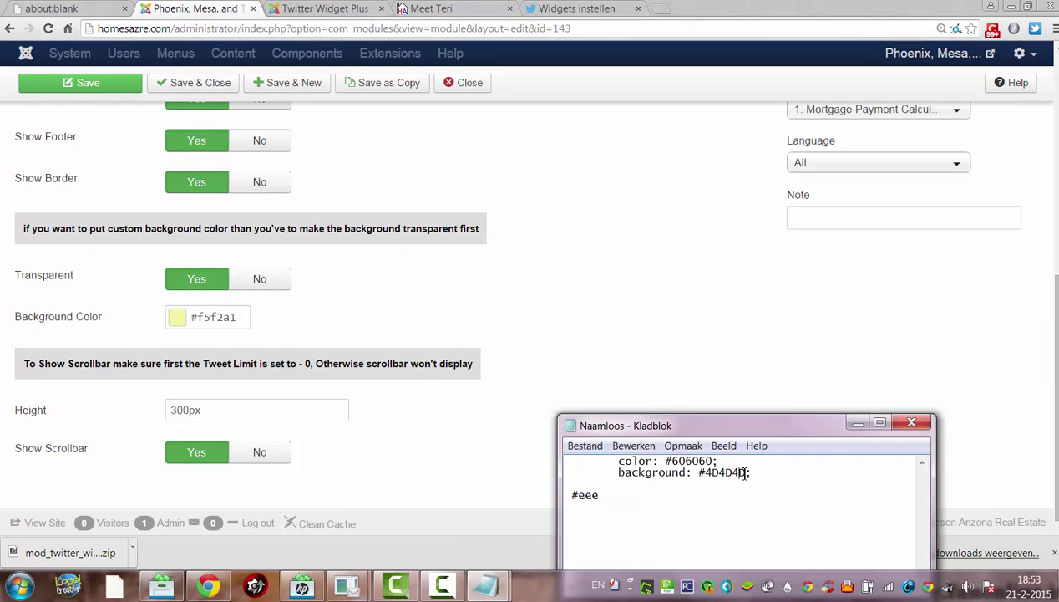
{"action": "left_click_drag", "start_coordinate": [738, 473], "coordinate": [698, 473]}
{"action": "key", "text": "ctrl+c"}
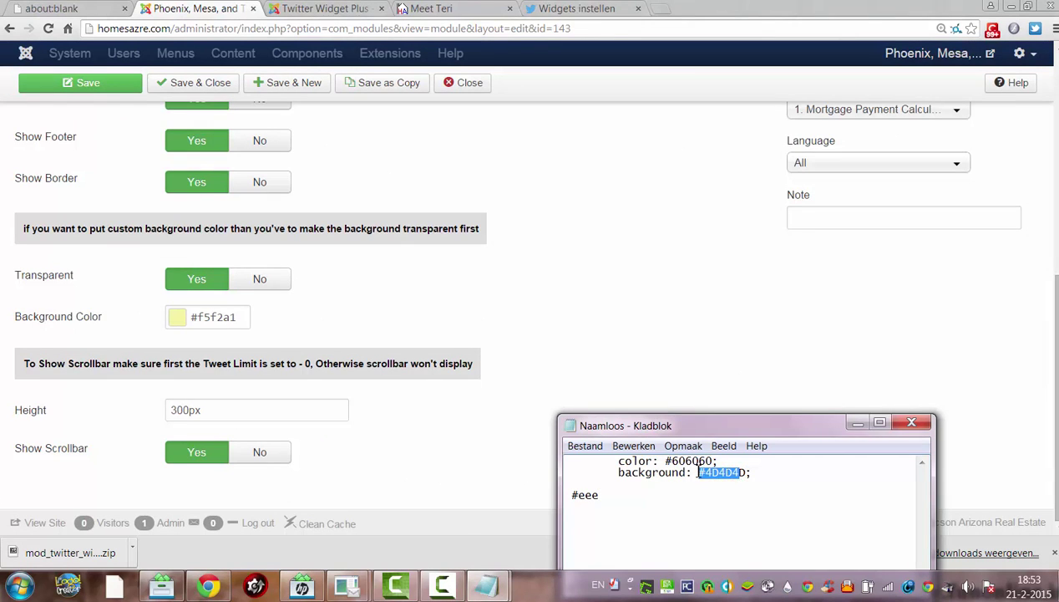
{"action": "left_click", "coordinate": [251, 318]}
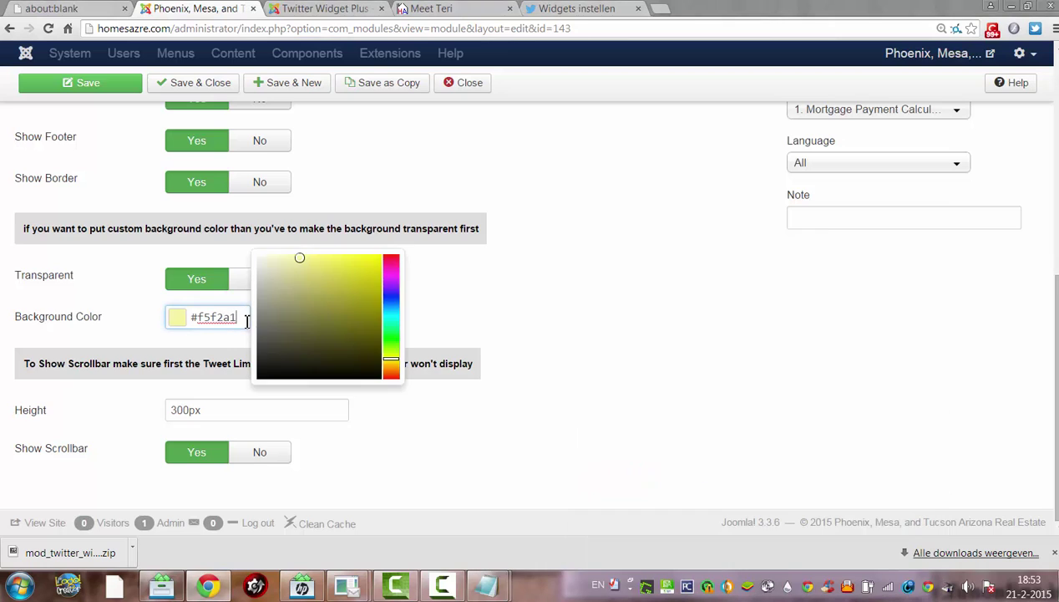
{"action": "left_click_drag", "start_coordinate": [247, 322], "coordinate": [73, 328]}
{"action": "key", "text": "BackSpace"}
{"action": "key", "text": "ctrl+v"}
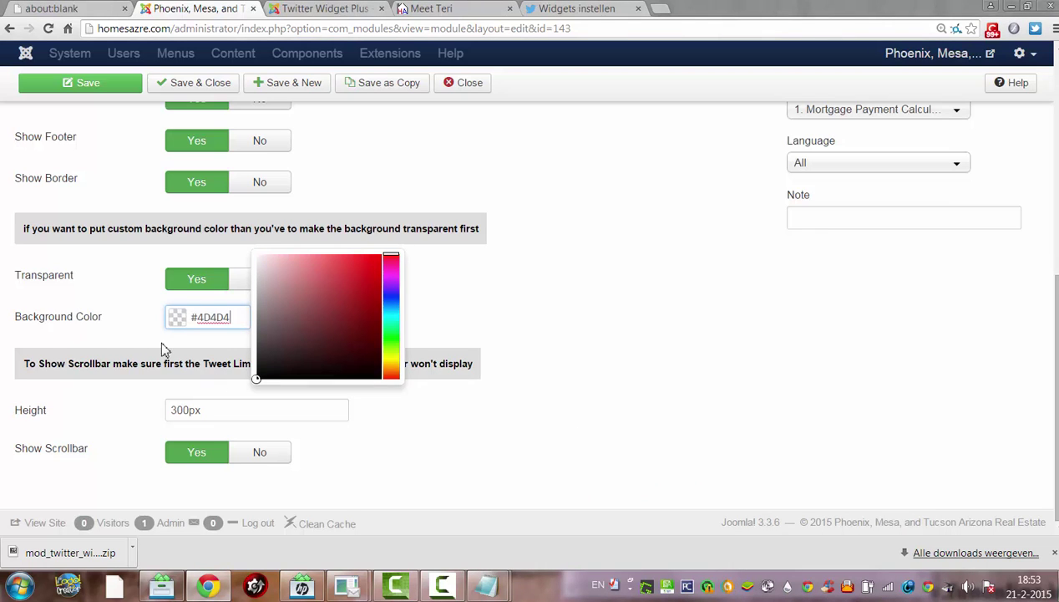
- Try again to enter the copied #4D4D4 value as the Background Color and leave the field
{"action": "left_click", "coordinate": [596, 402]}
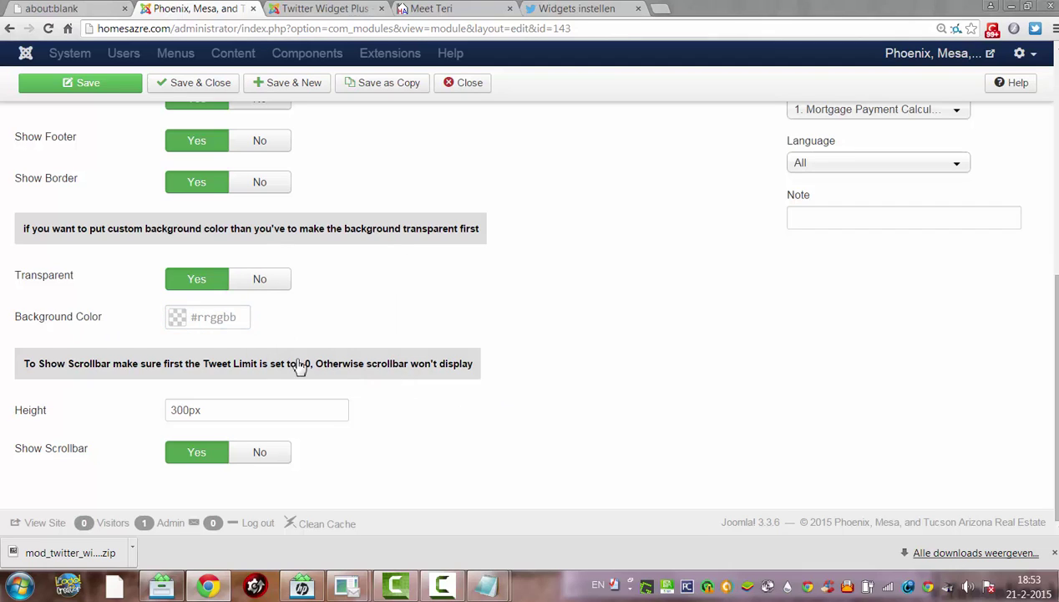
{"action": "left_click", "coordinate": [230, 322]}
{"action": "key", "text": "ctrl+v"}
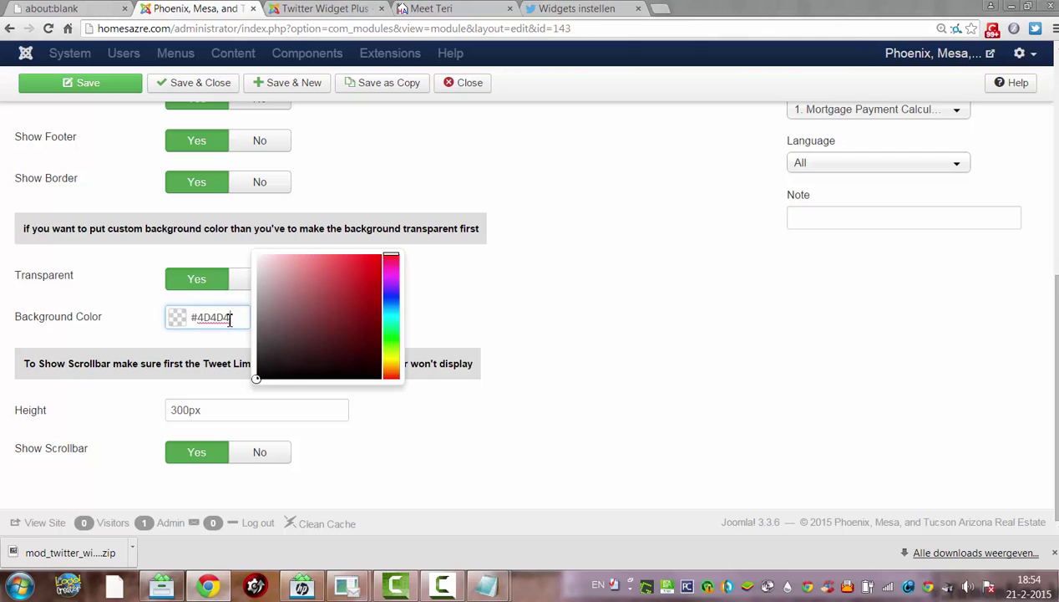
{"action": "key", "text": "Tab"}
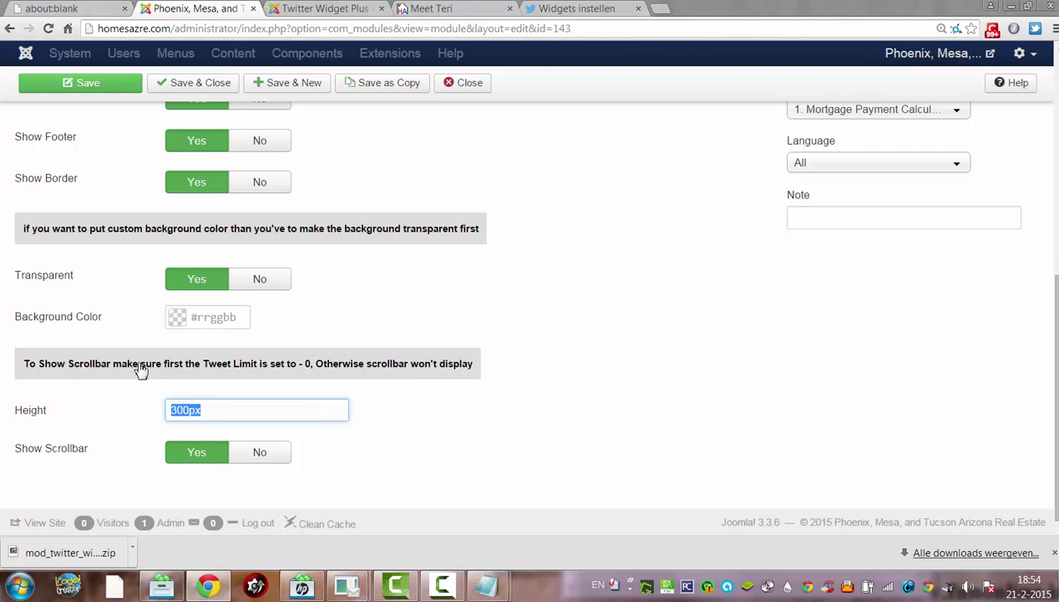
{"action": "left_click", "coordinate": [247, 316]}
{"action": "key", "text": "ctrl+v"}
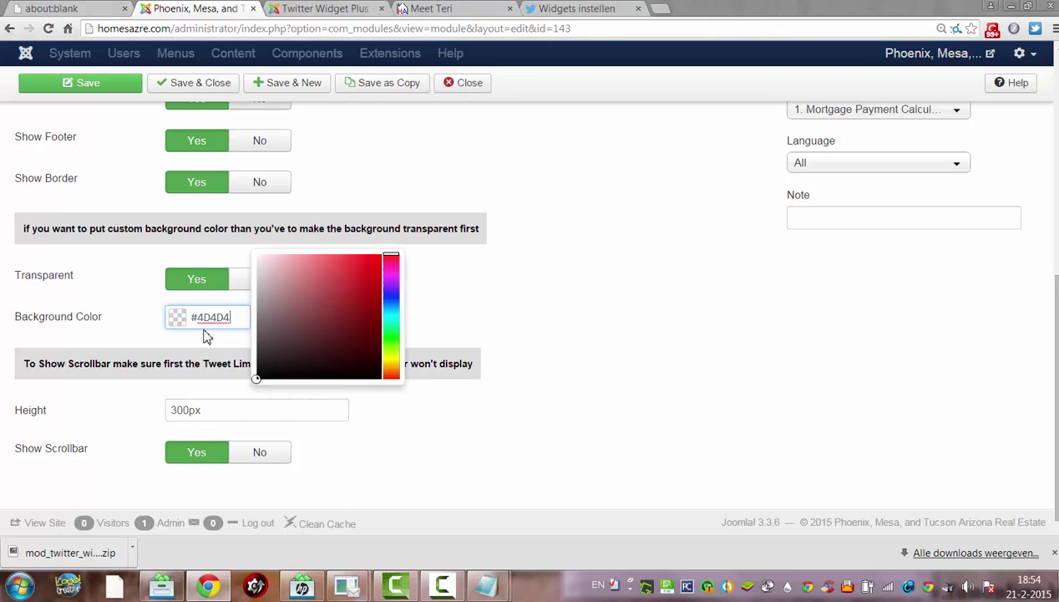
- Copy the full background value #4D4D4D from the Notepad document and set it as the module's Background Color
{"action": "mouse_move", "coordinate": [489, 585]}
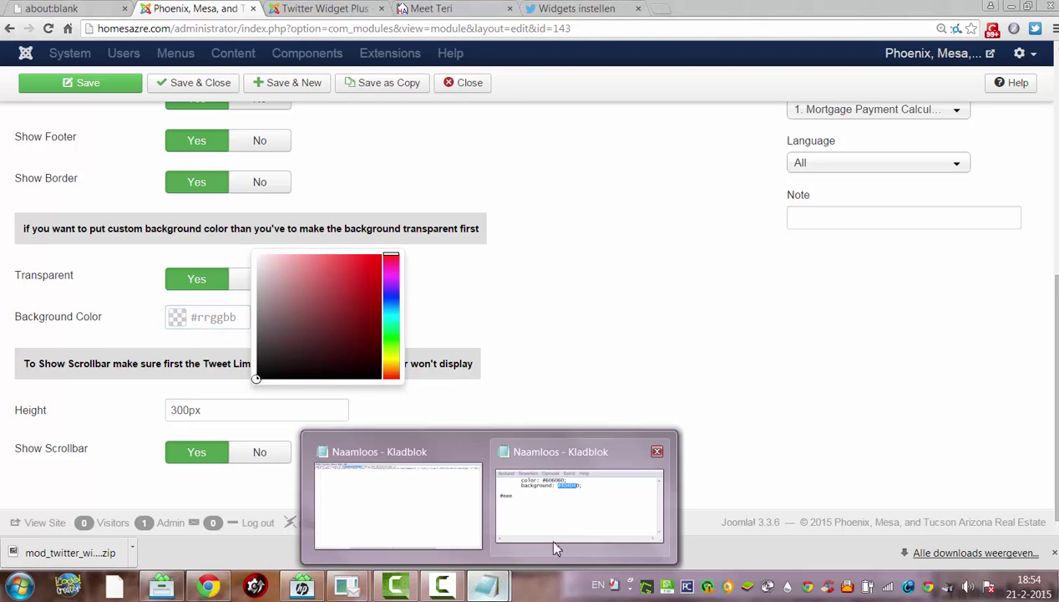
{"action": "left_click", "coordinate": [558, 526]}
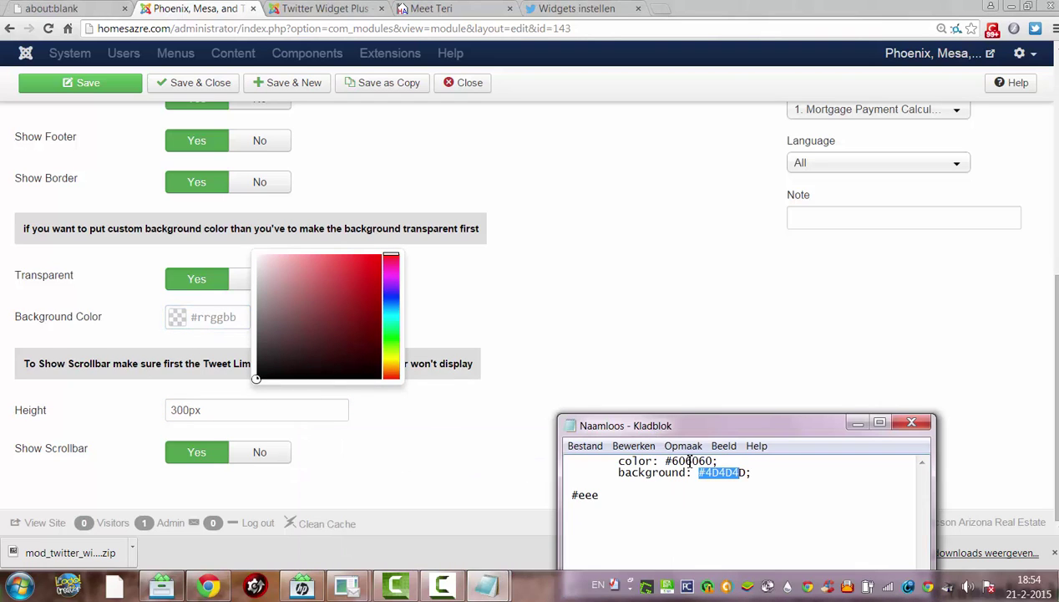
{"action": "left_click_drag", "start_coordinate": [749, 473], "coordinate": [699, 476]}
{"action": "key", "text": "ctrl+c"}
{"action": "left_click", "coordinate": [220, 318]}
{"action": "key", "text": "ctrl+v"}
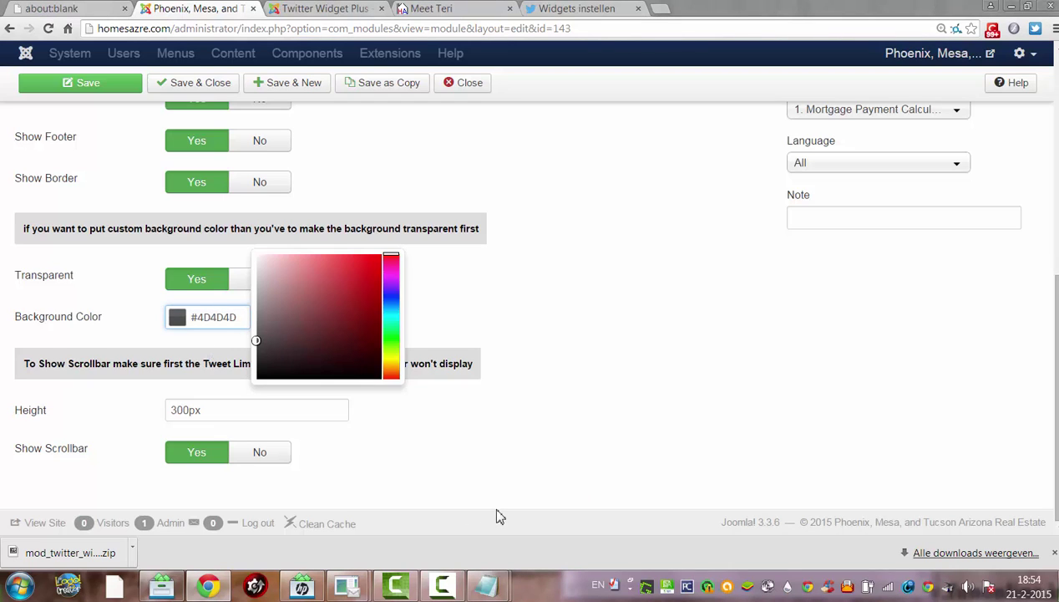
- Set the module's Background Color to #606060, the body text color noted in the Notepad document
{"action": "mouse_move", "coordinate": [487, 585]}
{"action": "left_click", "coordinate": [572, 535]}
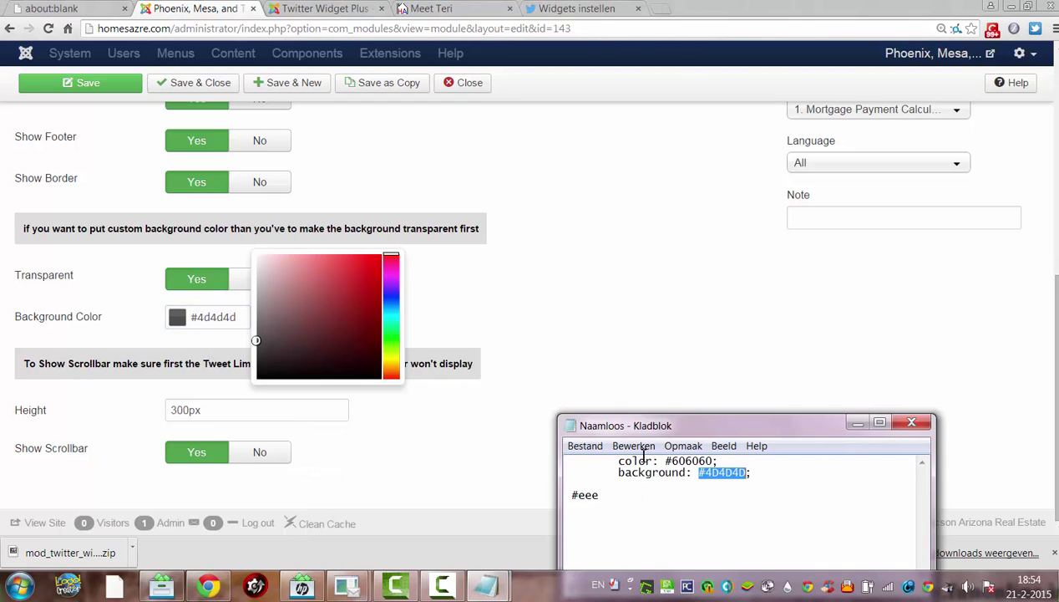
{"action": "left_click_drag", "start_coordinate": [717, 461], "coordinate": [669, 462]}
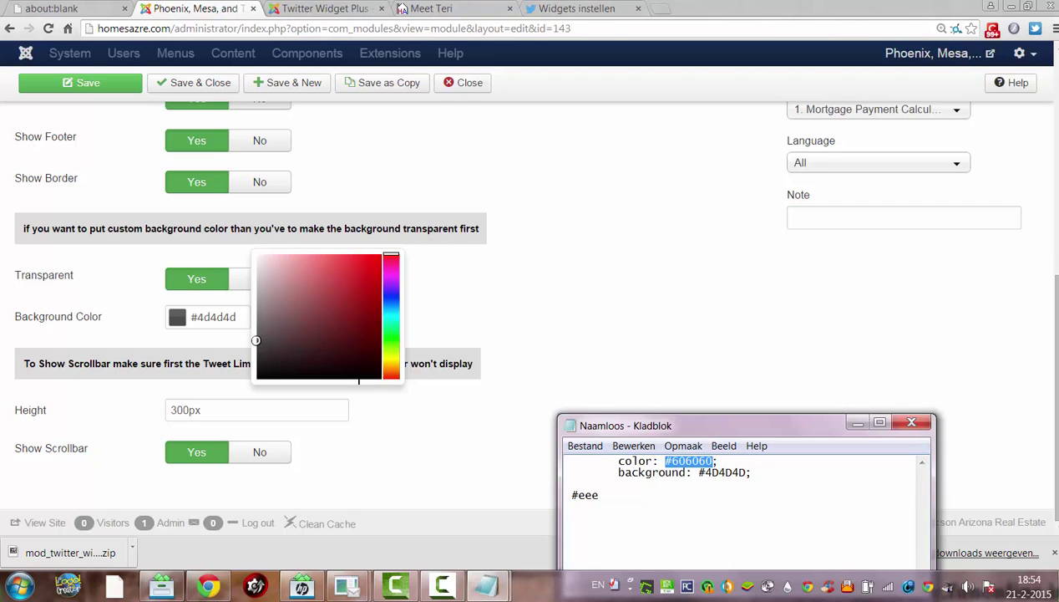
{"action": "left_click", "coordinate": [232, 322]}
{"action": "left_click_drag", "start_coordinate": [231, 319], "coordinate": [161, 321]}
{"action": "key", "text": "BackSpace"}
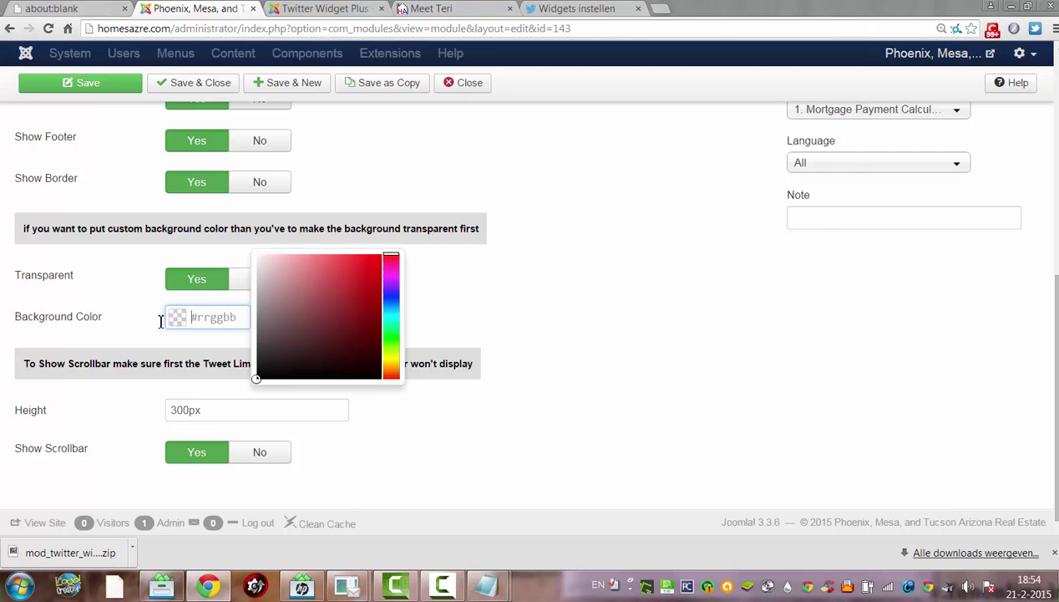
{"action": "type", "text": "#606060"}
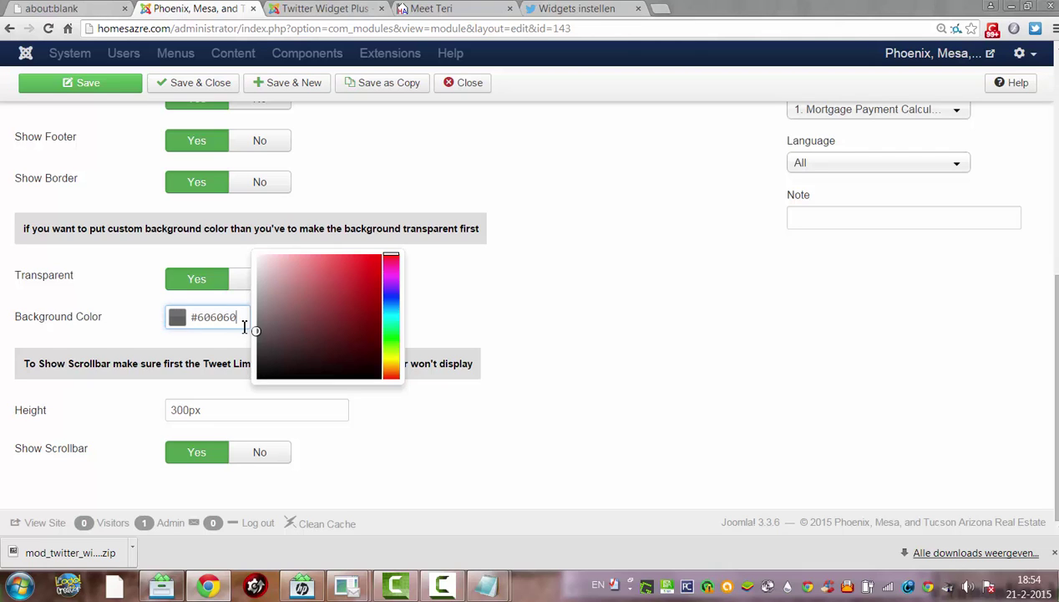
{"action": "mouse_move", "coordinate": [443, 582]}
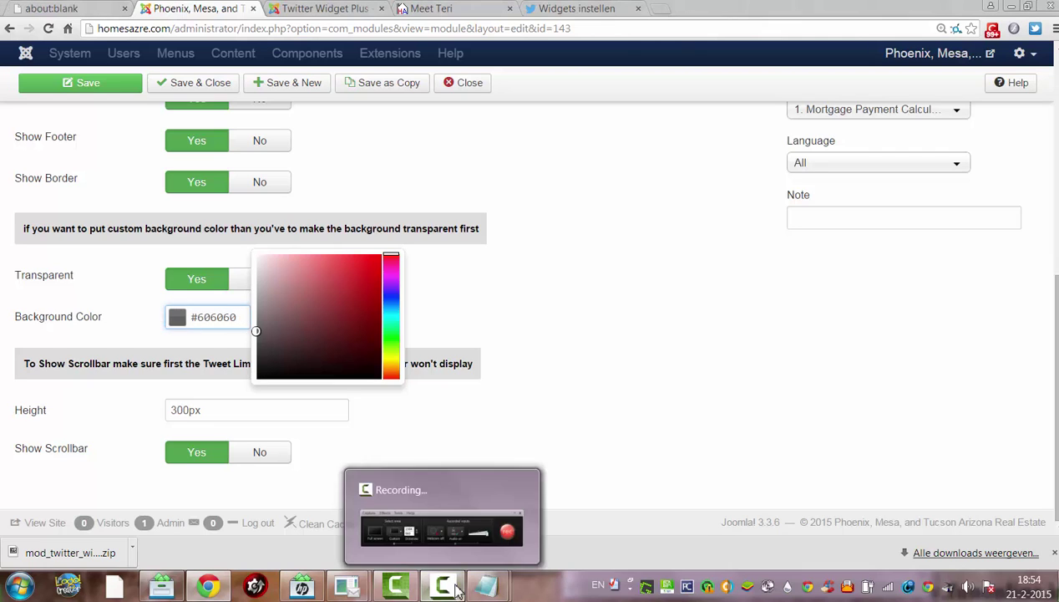
{"action": "left_click", "coordinate": [471, 559]}
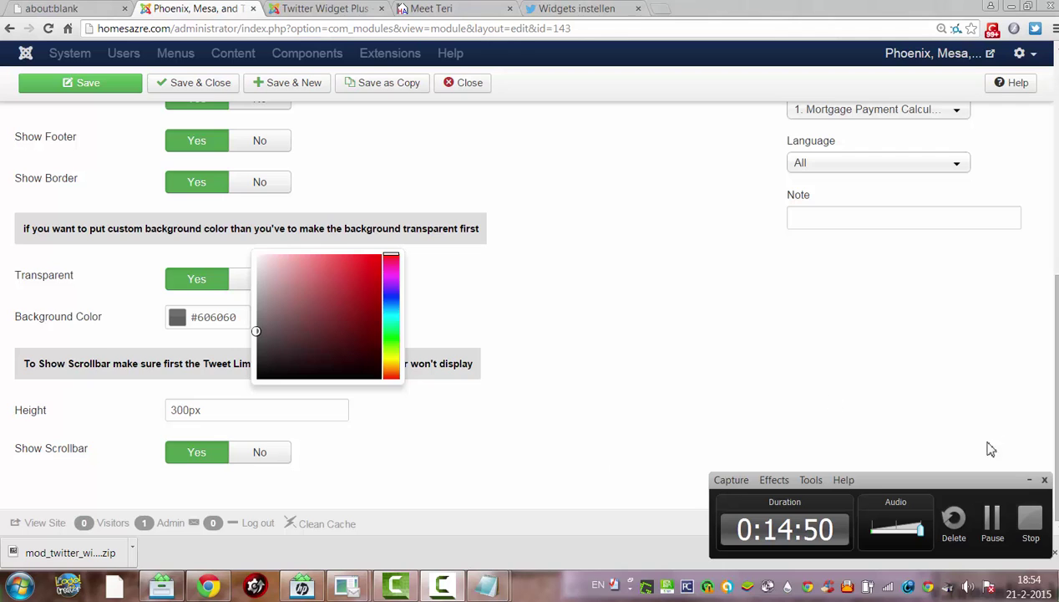
{"action": "left_click", "coordinate": [1029, 479]}
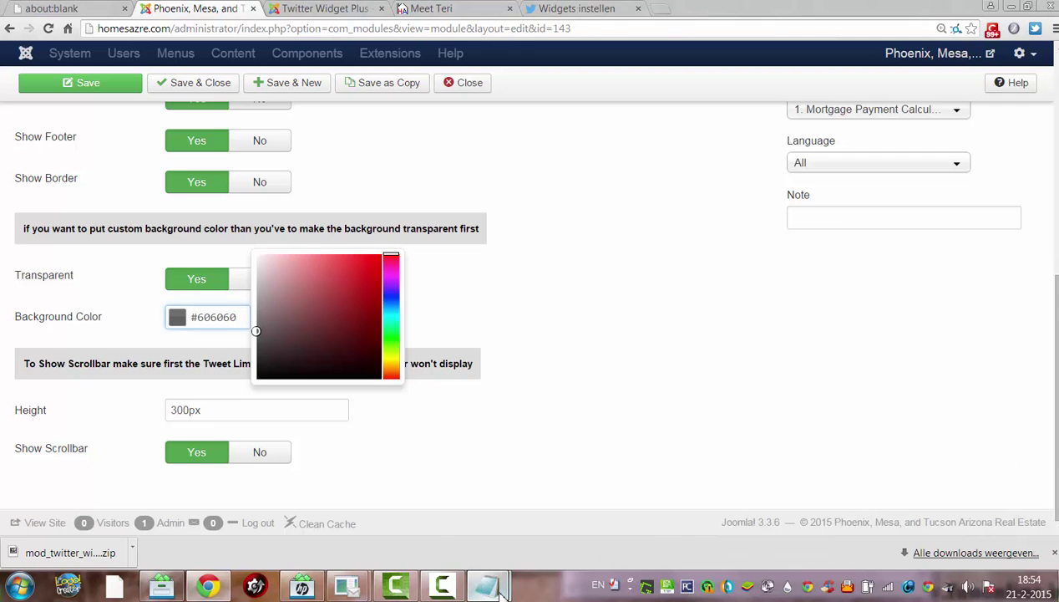
- Copy #eee from the Notepad document and set it as the module's Background Color
{"action": "mouse_move", "coordinate": [486, 585]}
{"action": "left_click", "coordinate": [567, 510]}
{"action": "left_click_drag", "start_coordinate": [600, 495], "coordinate": [560, 495]}
{"action": "key", "text": "ctrl+c"}
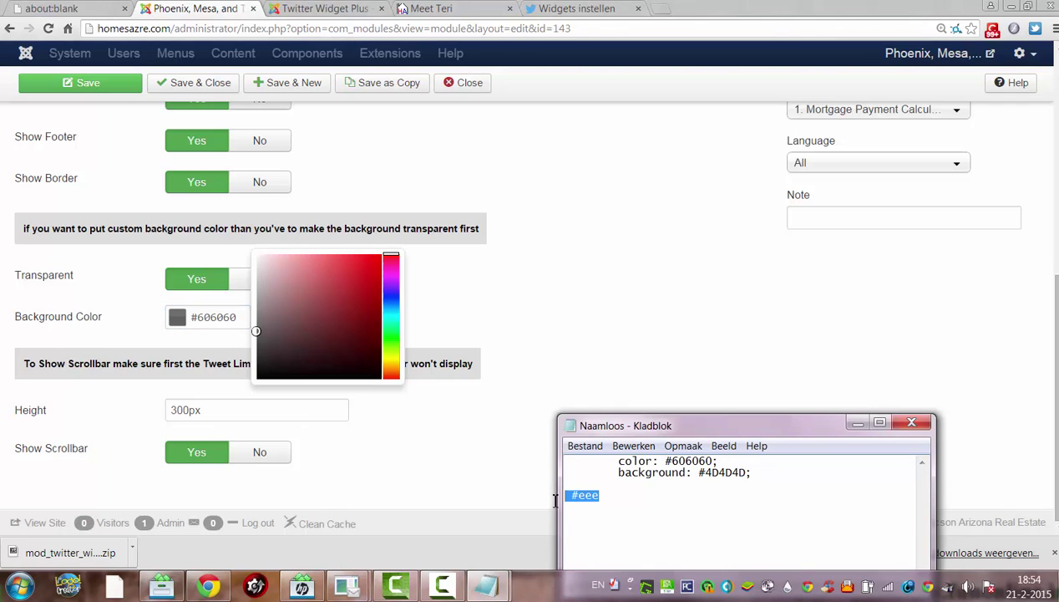
{"action": "left_click", "coordinate": [248, 317]}
{"action": "left_click_drag", "start_coordinate": [247, 317], "coordinate": [139, 325]}
{"action": "key", "text": "BackSpace"}
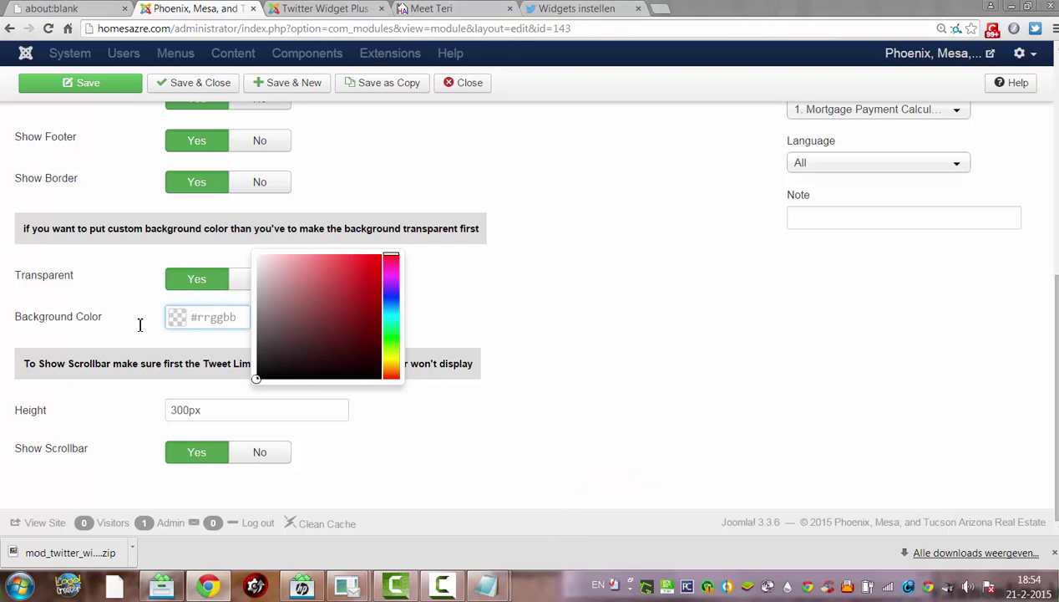
{"action": "key", "text": "ctrl+v"}
- Pick a pale yellow Background Color of #f5f3d2 with the color picker and save the module
{"action": "left_click", "coordinate": [387, 361]}
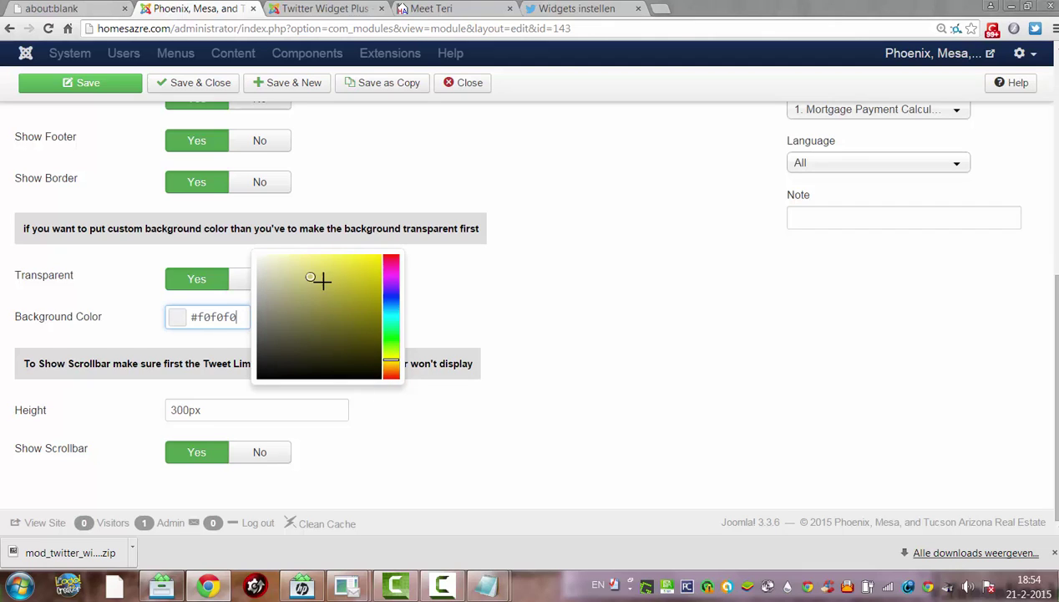
{"action": "left_click_drag", "start_coordinate": [319, 279], "coordinate": [274, 256]}
{"action": "left_click", "coordinate": [643, 371]}
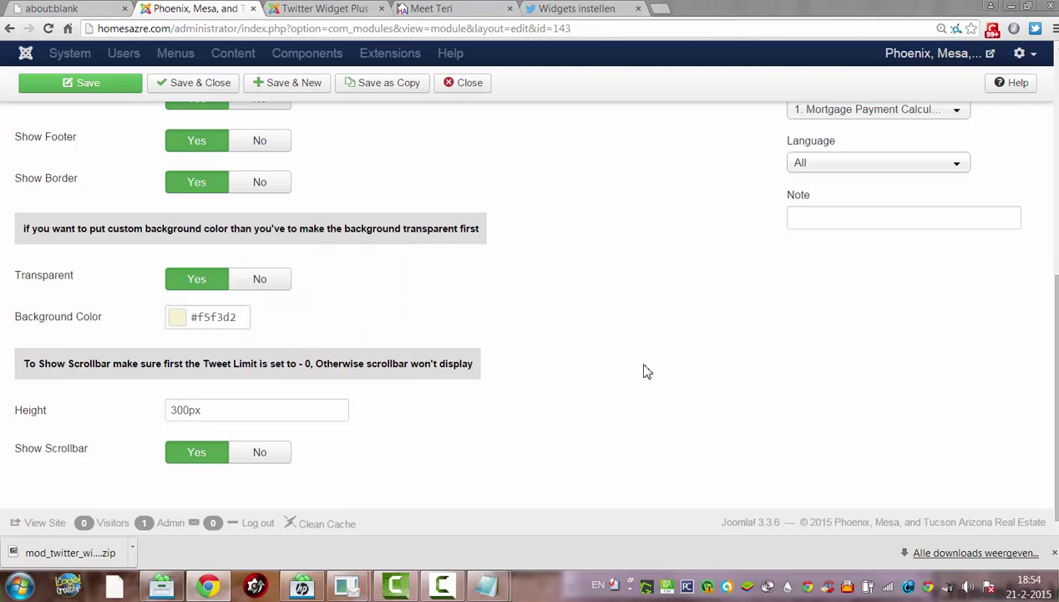
{"action": "left_click", "coordinate": [67, 89]}
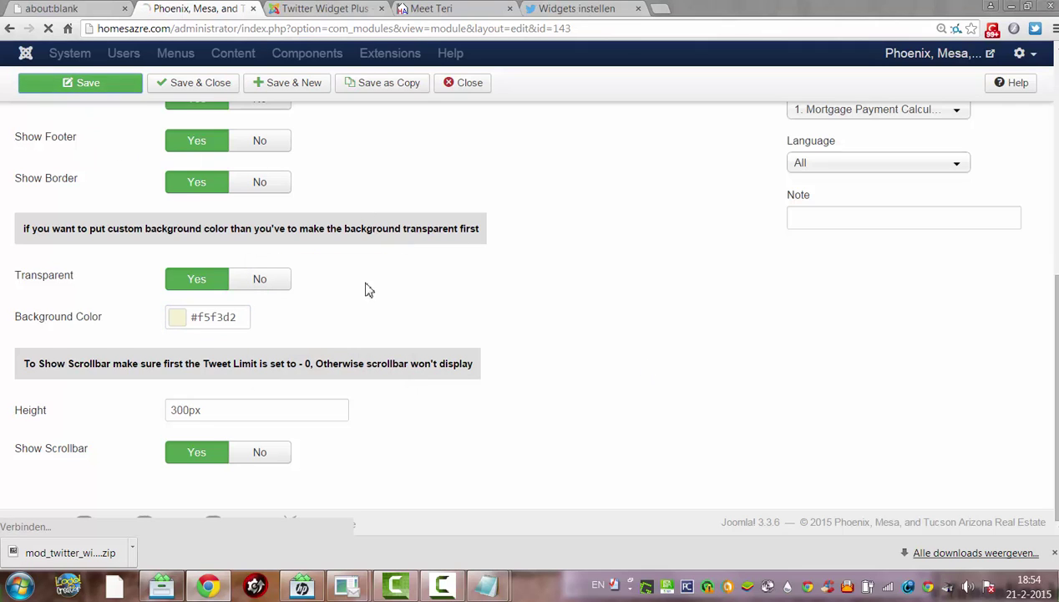